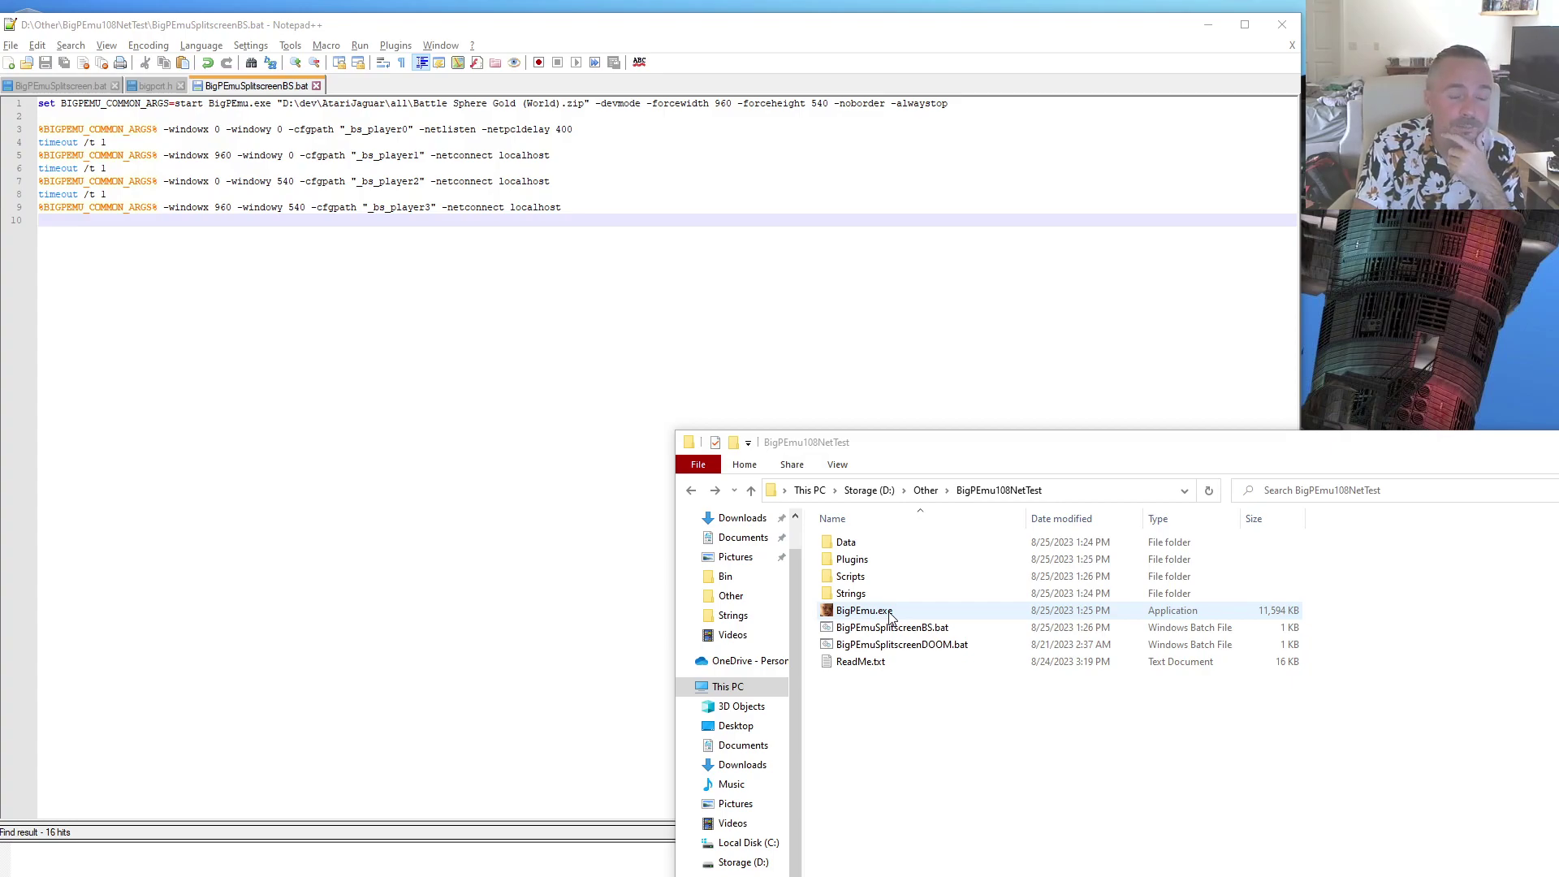
# - Launch BigPEmu.exe from the BigPEmu108NetTest folder and open its Network settings
pyautogui.doubleClick(889, 612)
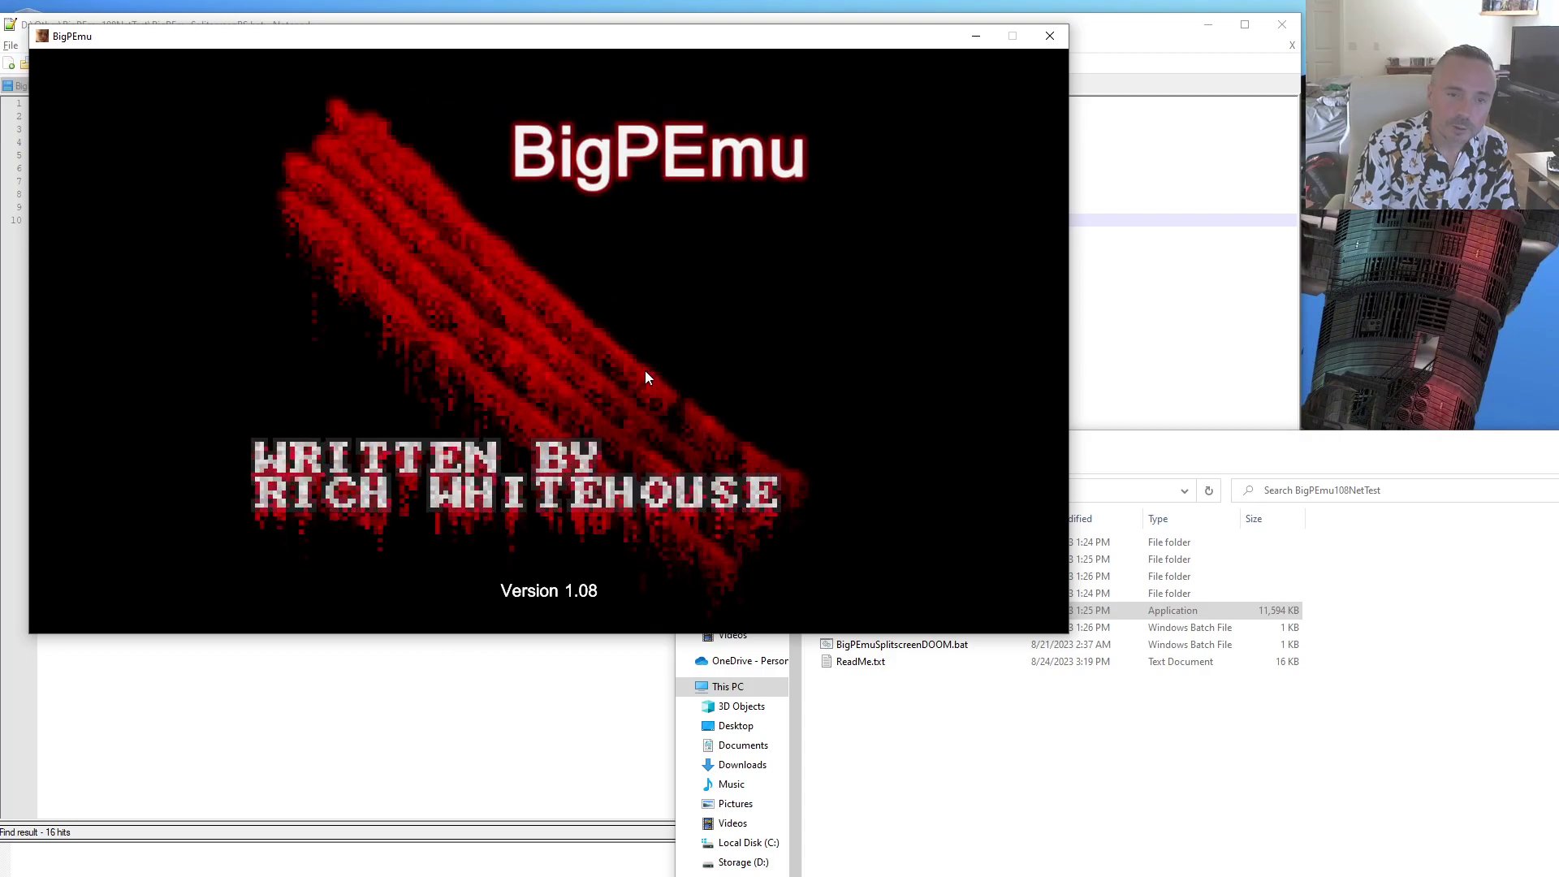
pyautogui.press('Down')
pyautogui.press('Down')
pyautogui.press('Down')
pyautogui.press('Down')
pyautogui.press('Return')
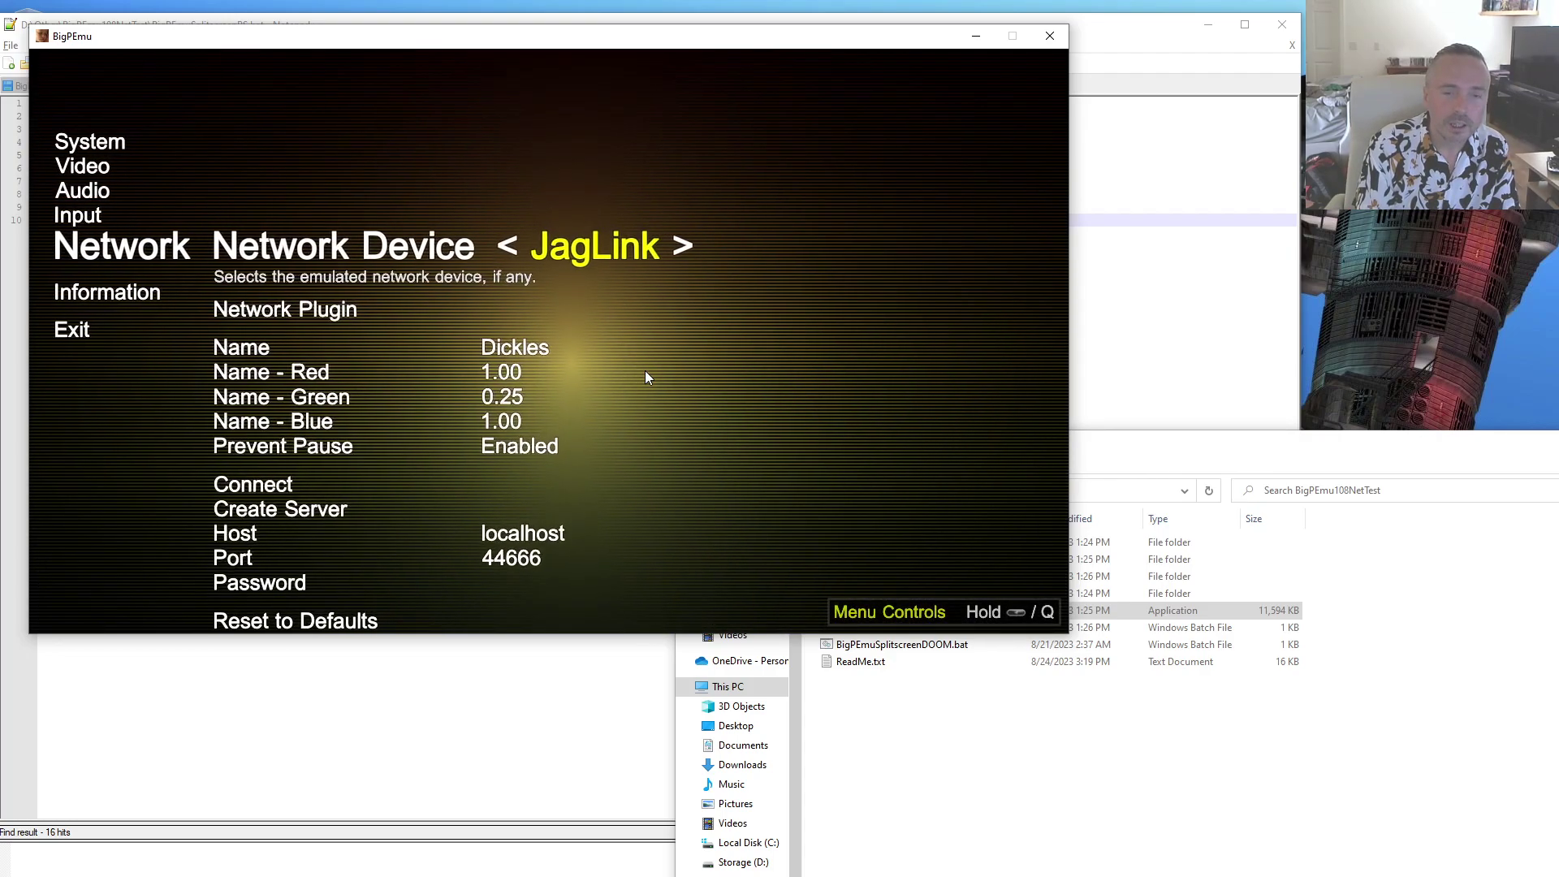
# - Compare the network options offered with the network device set to None and to JagLink, finishing on JagLink
pyautogui.press('Left')
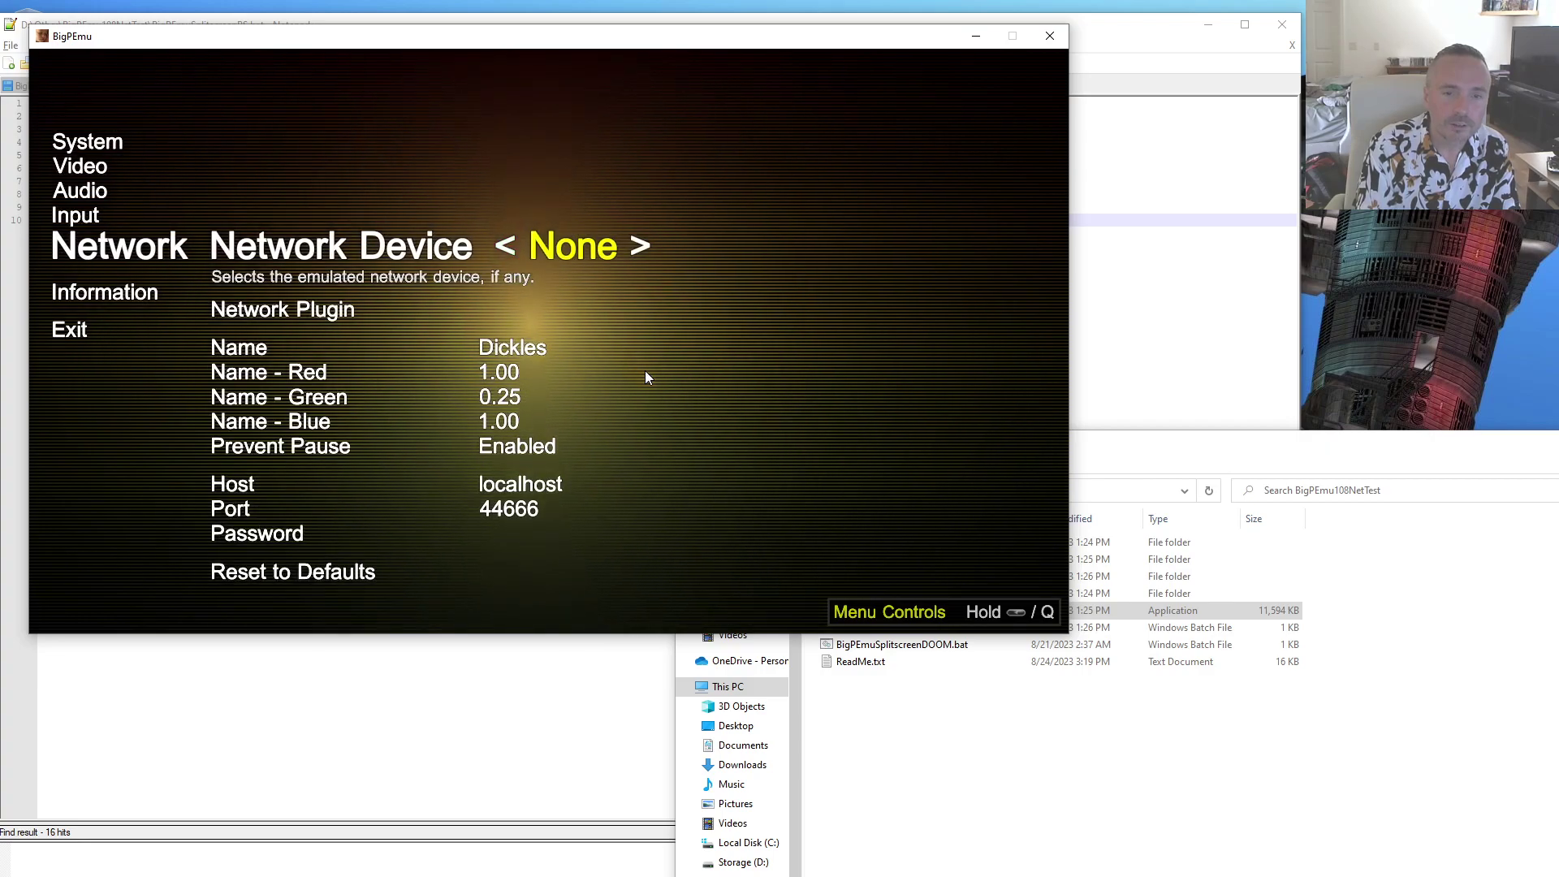
pyautogui.press('Right')
pyautogui.press('Left')
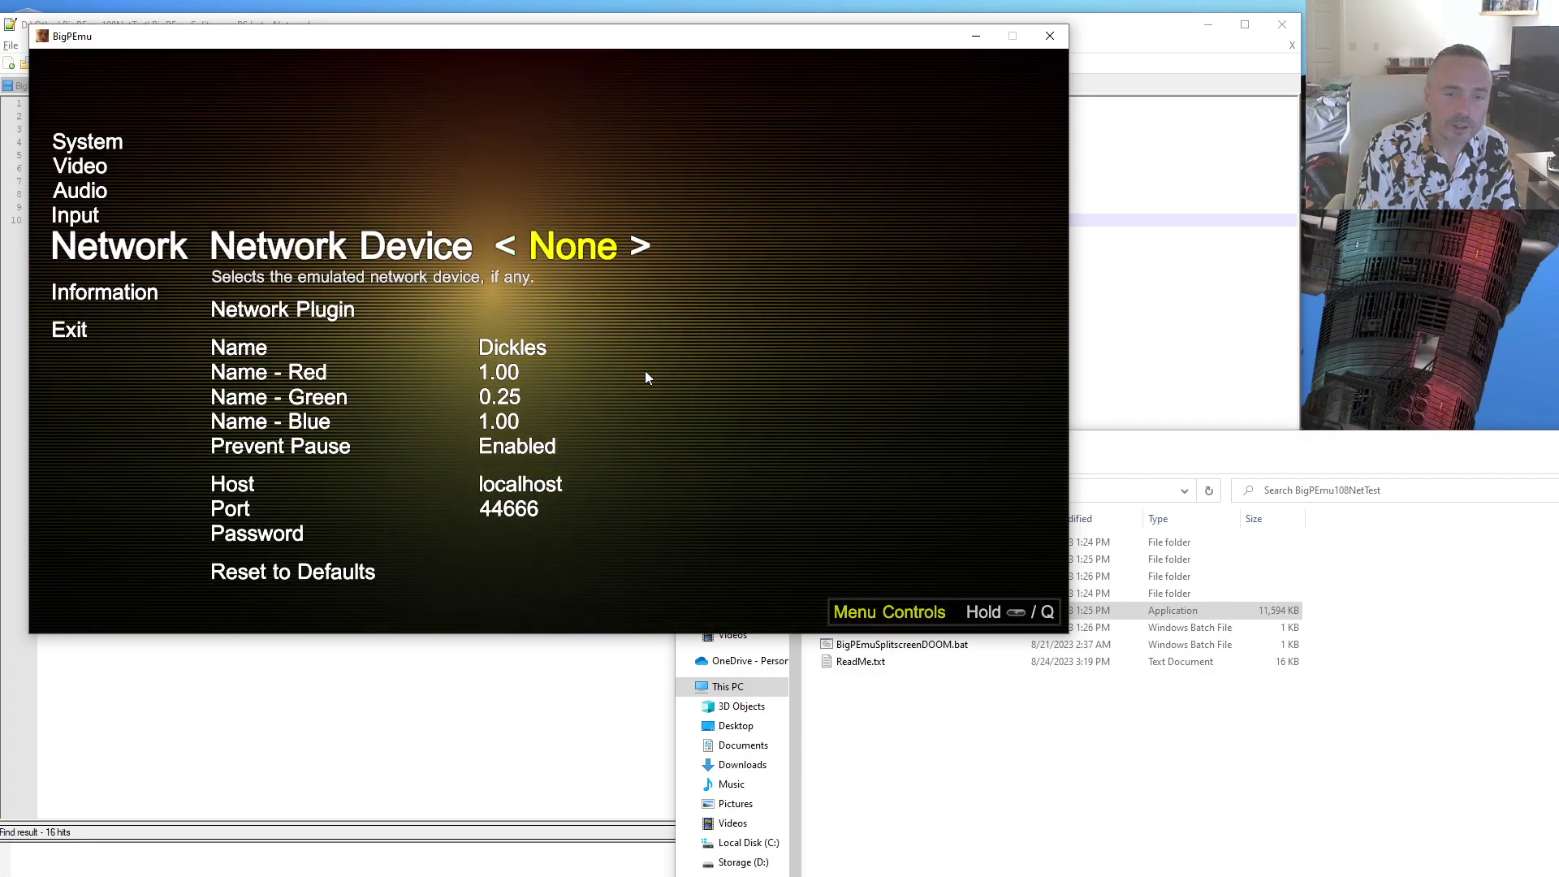
pyautogui.press('Right')
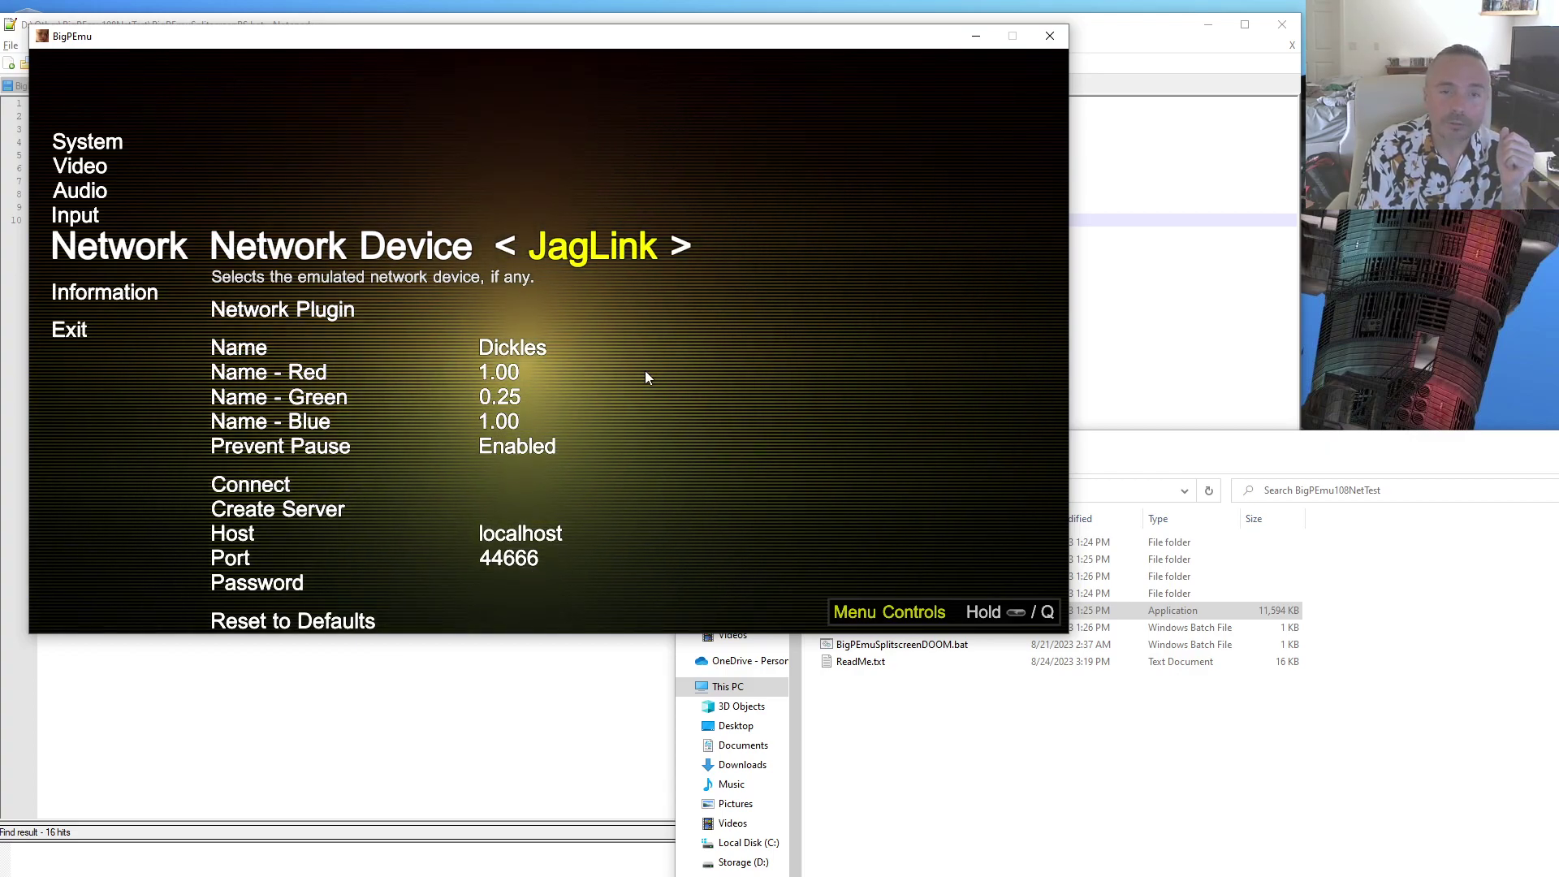
pyautogui.press('Left')
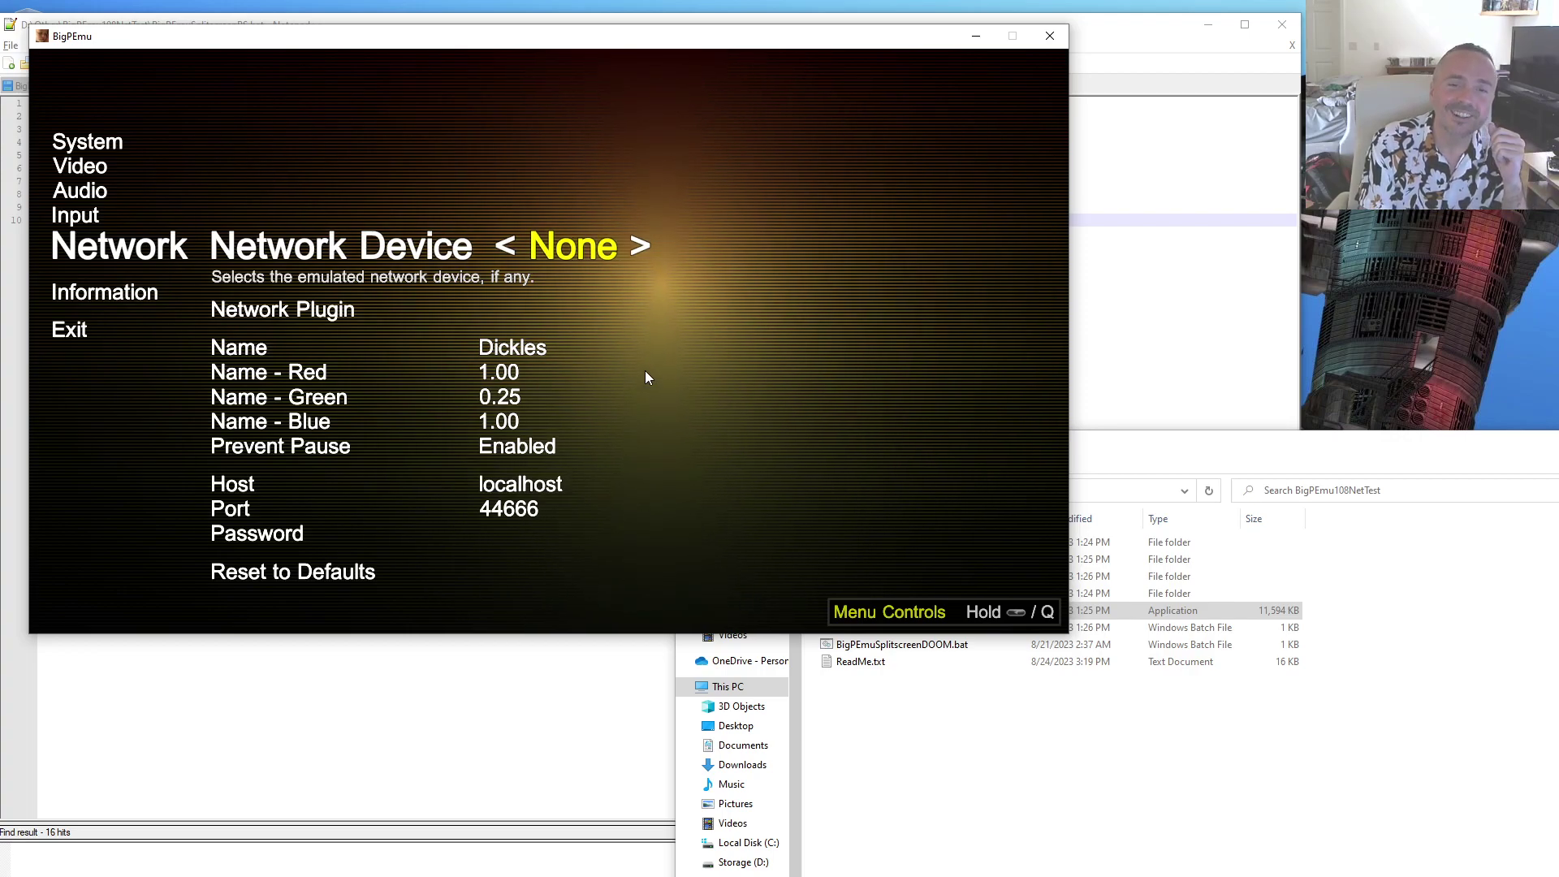
pyautogui.press('Right')
pyautogui.press('Down')
pyautogui.press('Down')
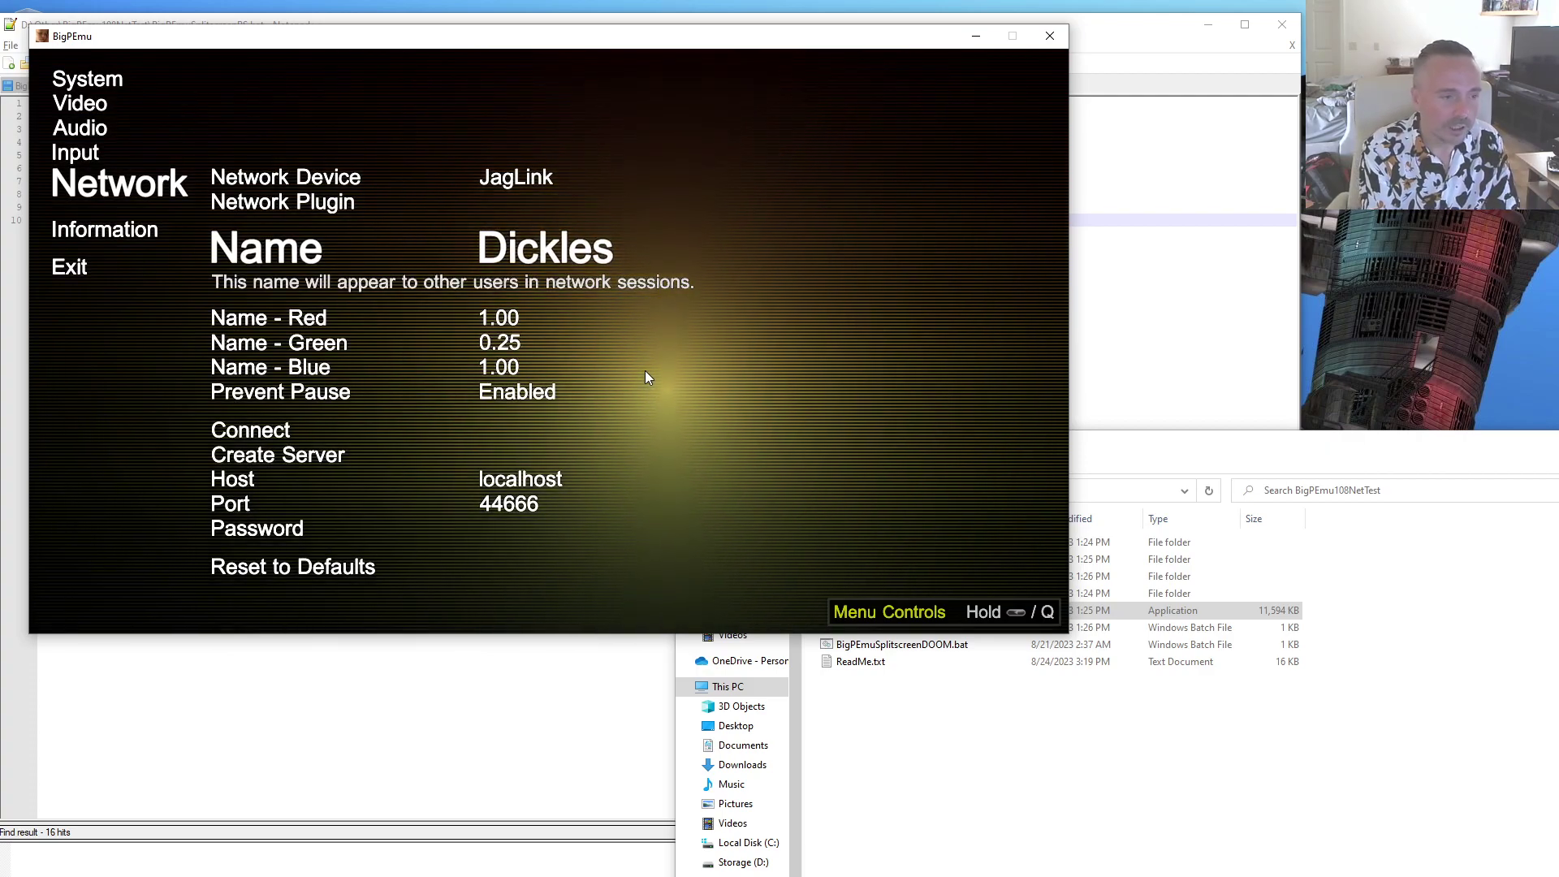
# - Examine the keyboard binding of the Chat action in the input device's bindings, then return to the main settings
pyautogui.press('Escape')
pyautogui.press('Up')
pyautogui.press('Return')
pyautogui.press('Down')
pyautogui.press('Return')
pyautogui.press('Down')
pyautogui.press('Down')
pyautogui.press('Return')
pyautogui.press('Up')
pyautogui.press('Up')
pyautogui.press('Up')
pyautogui.press('Up')
pyautogui.press('Down')
pyautogui.press('Right')
pyautogui.press('Right')
pyautogui.press('Right')
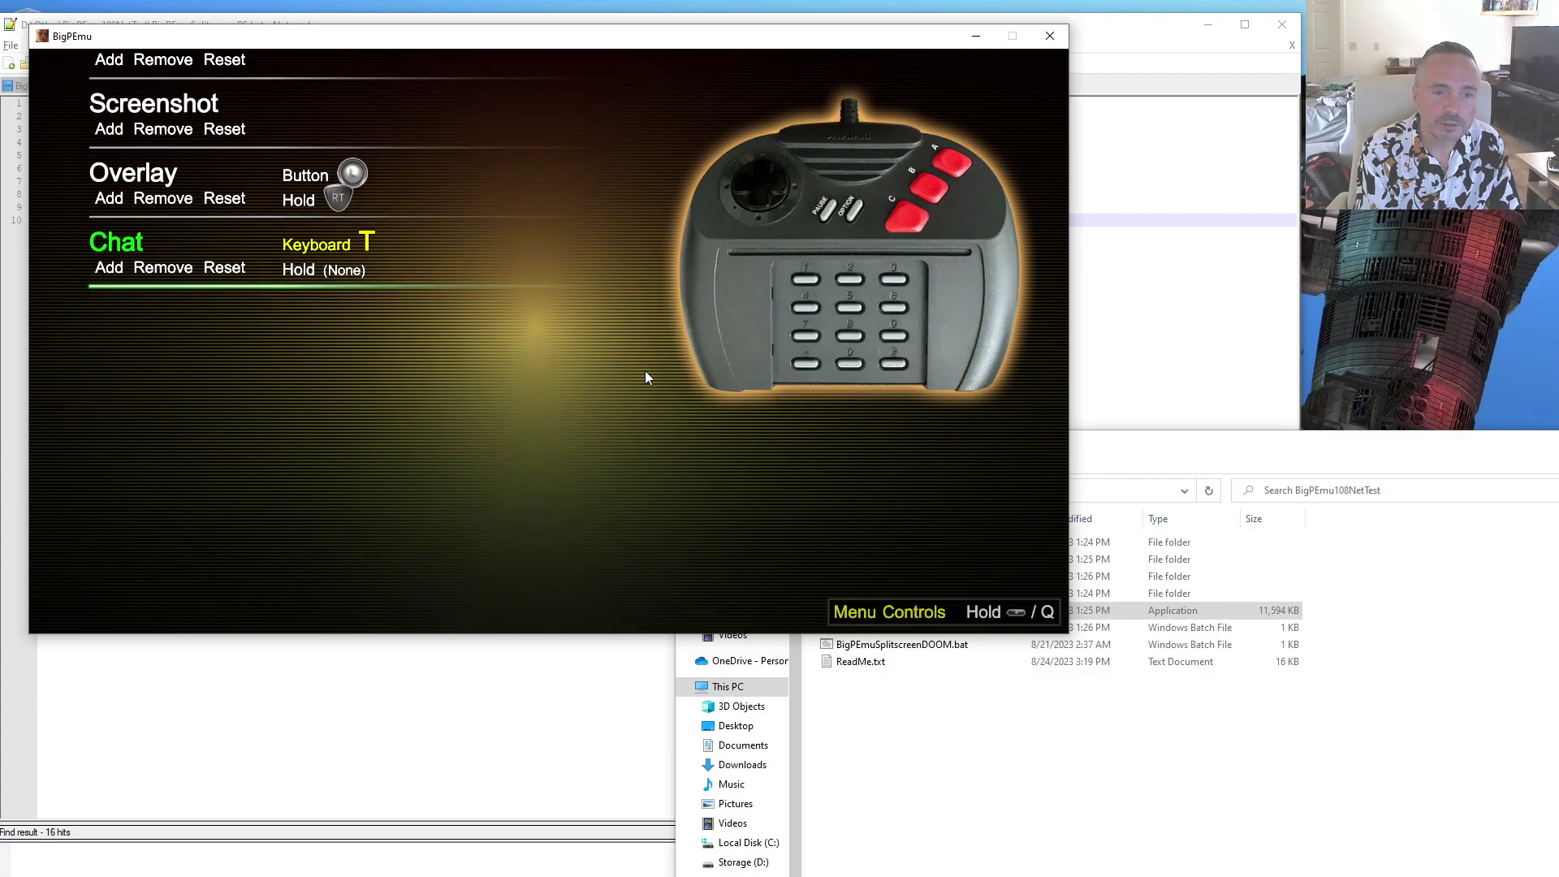
# - Create a network server on port 44666 from the Network settings
pyautogui.press('Down')
pyautogui.press('Escape')
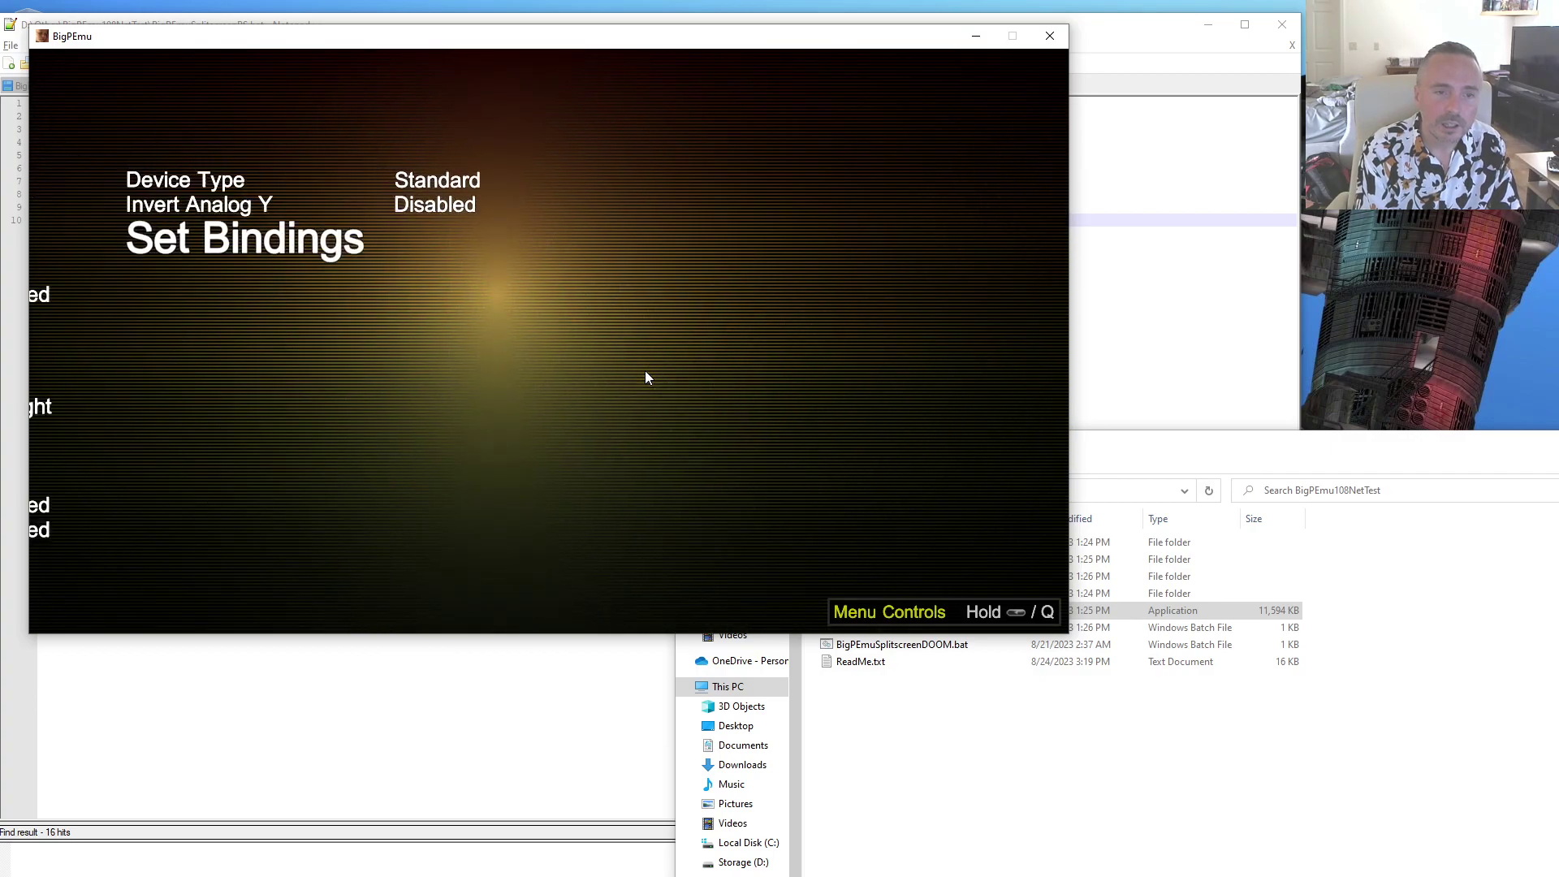
pyautogui.press('Escape')
pyautogui.press('Escape')
pyautogui.press('Down')
pyautogui.press('Down')
pyautogui.press('Down')
pyautogui.press('Down')
pyautogui.press('Down')
pyautogui.press('Down')
pyautogui.press('Down')
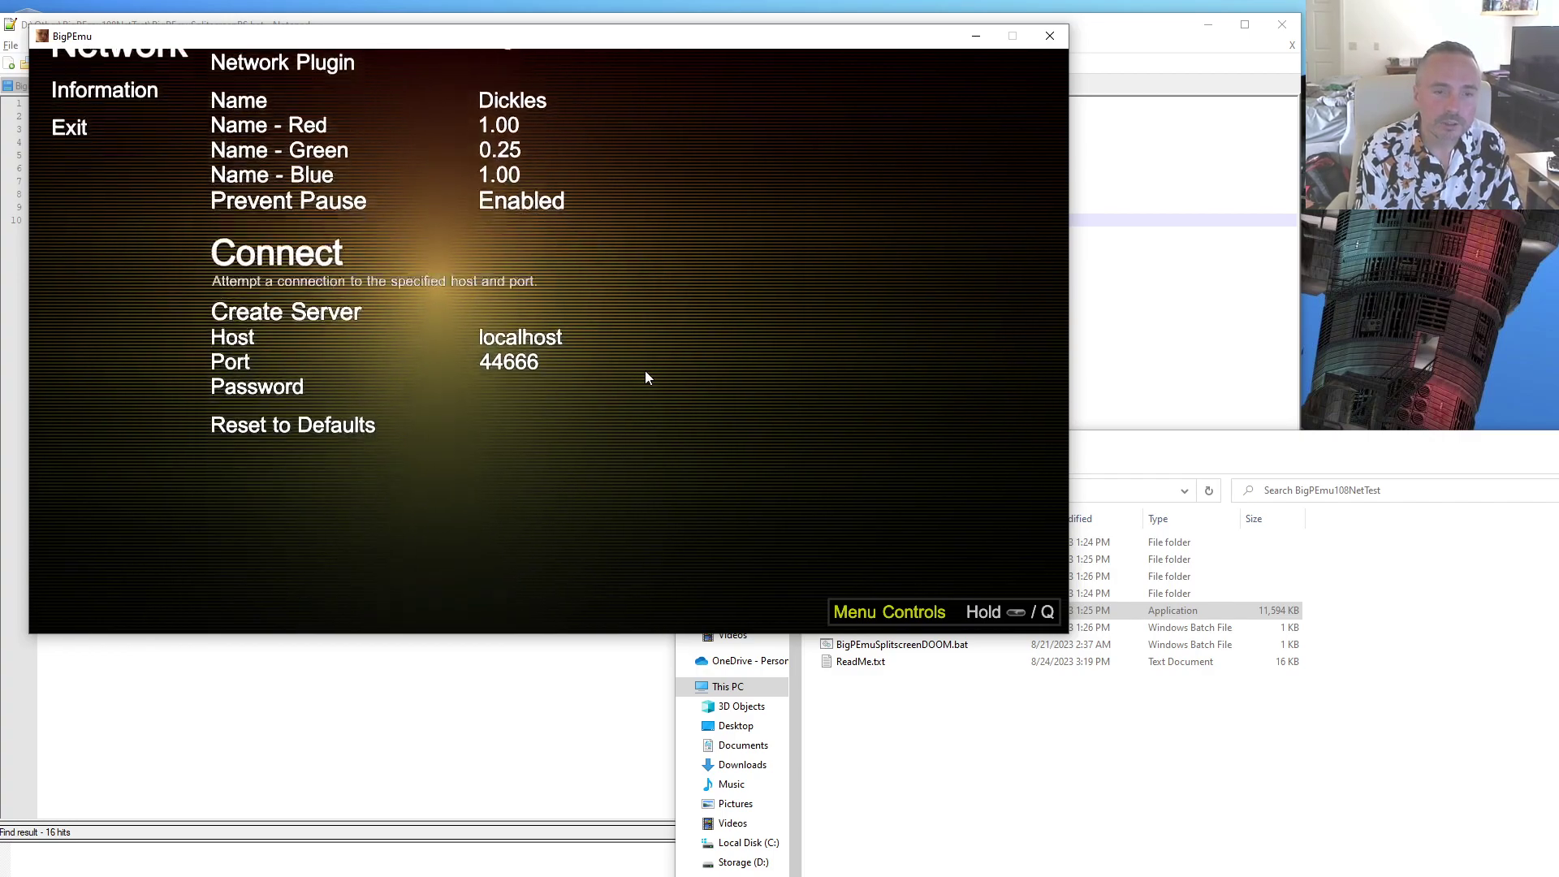
pyautogui.press('Return')
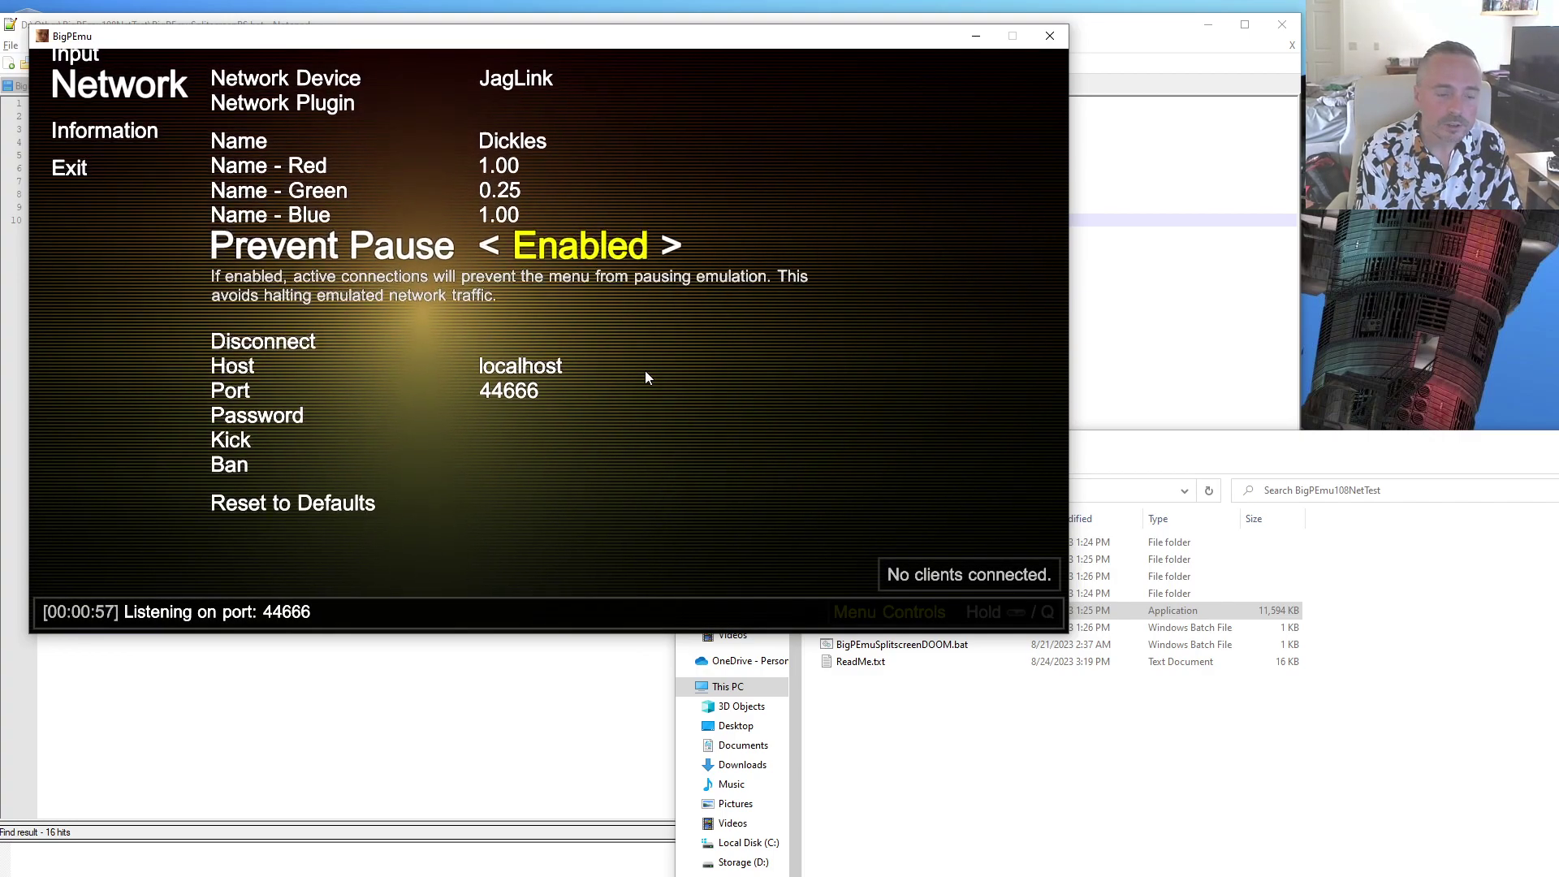
# - Send the chat message "say something here" in the network session
pyautogui.press('t')
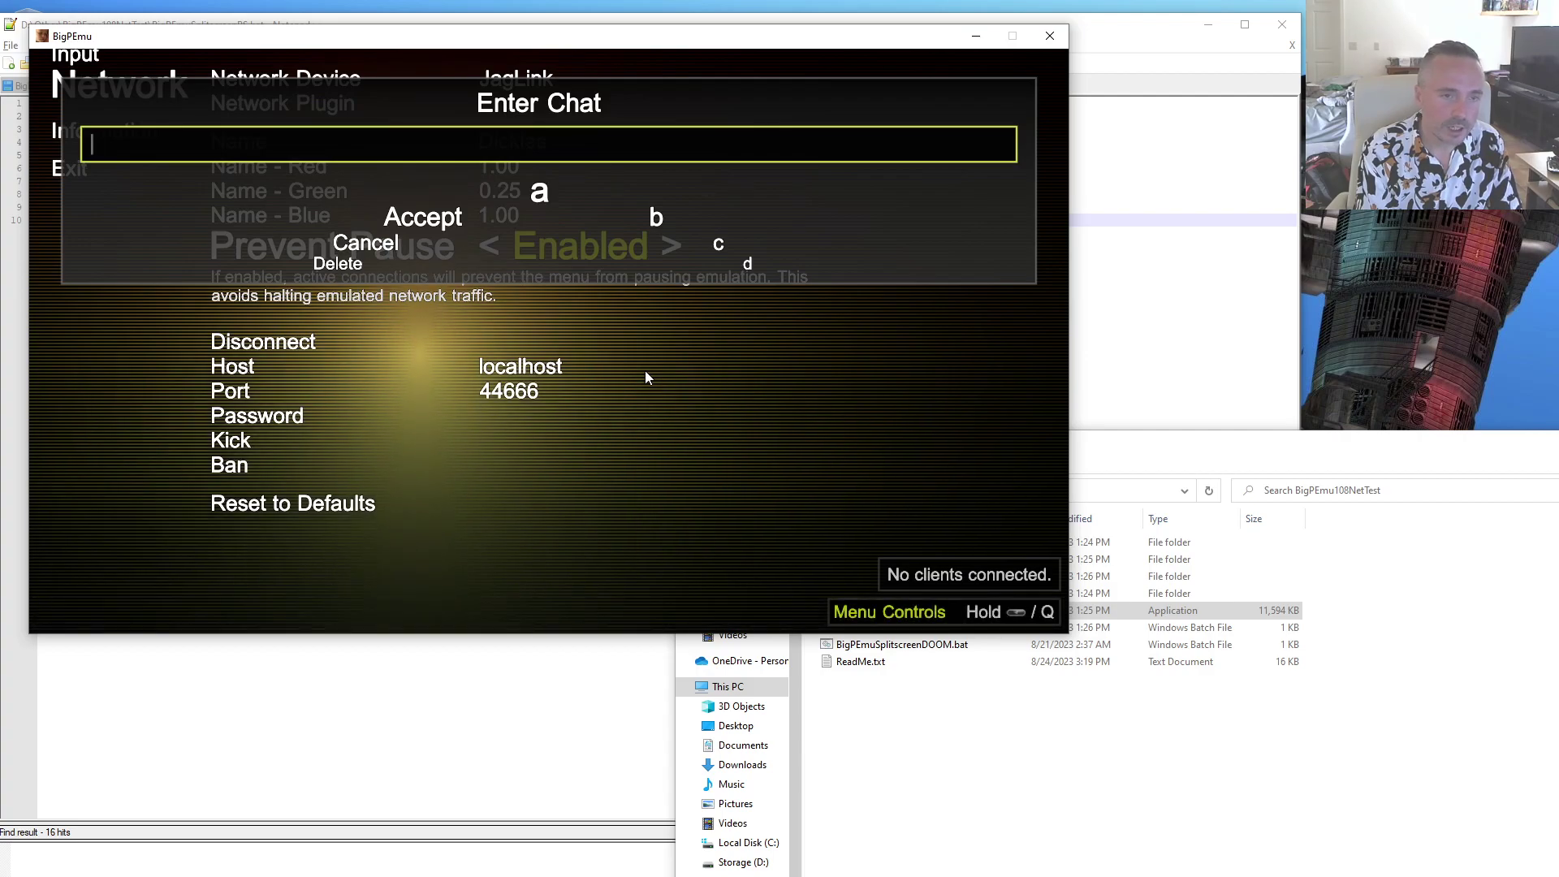
pyautogui.write('say s')
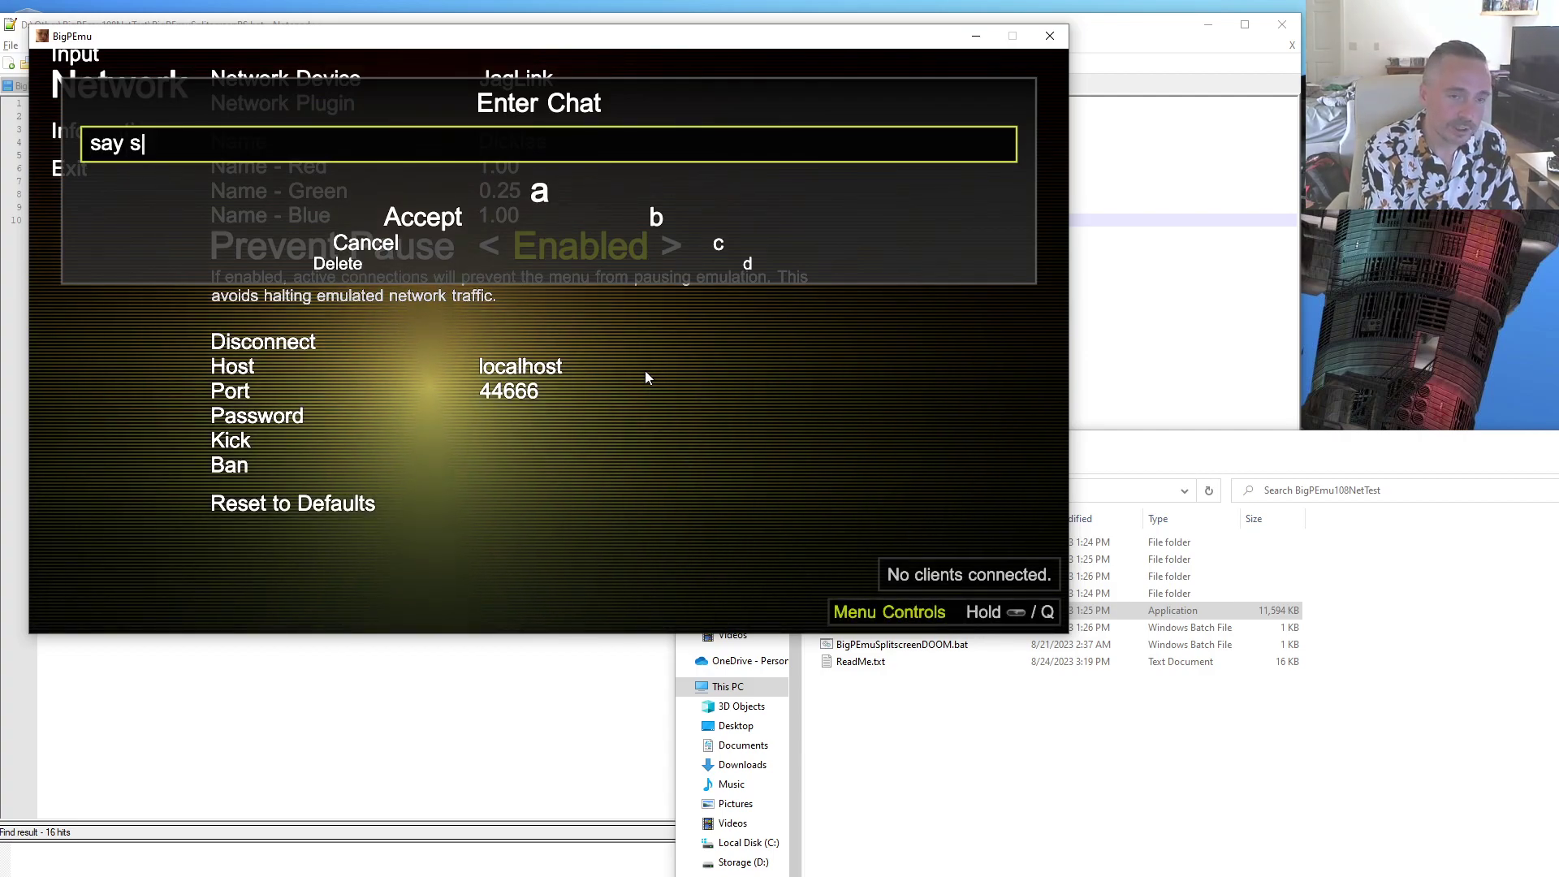
pyautogui.write('omething here')
pyautogui.press('Return')
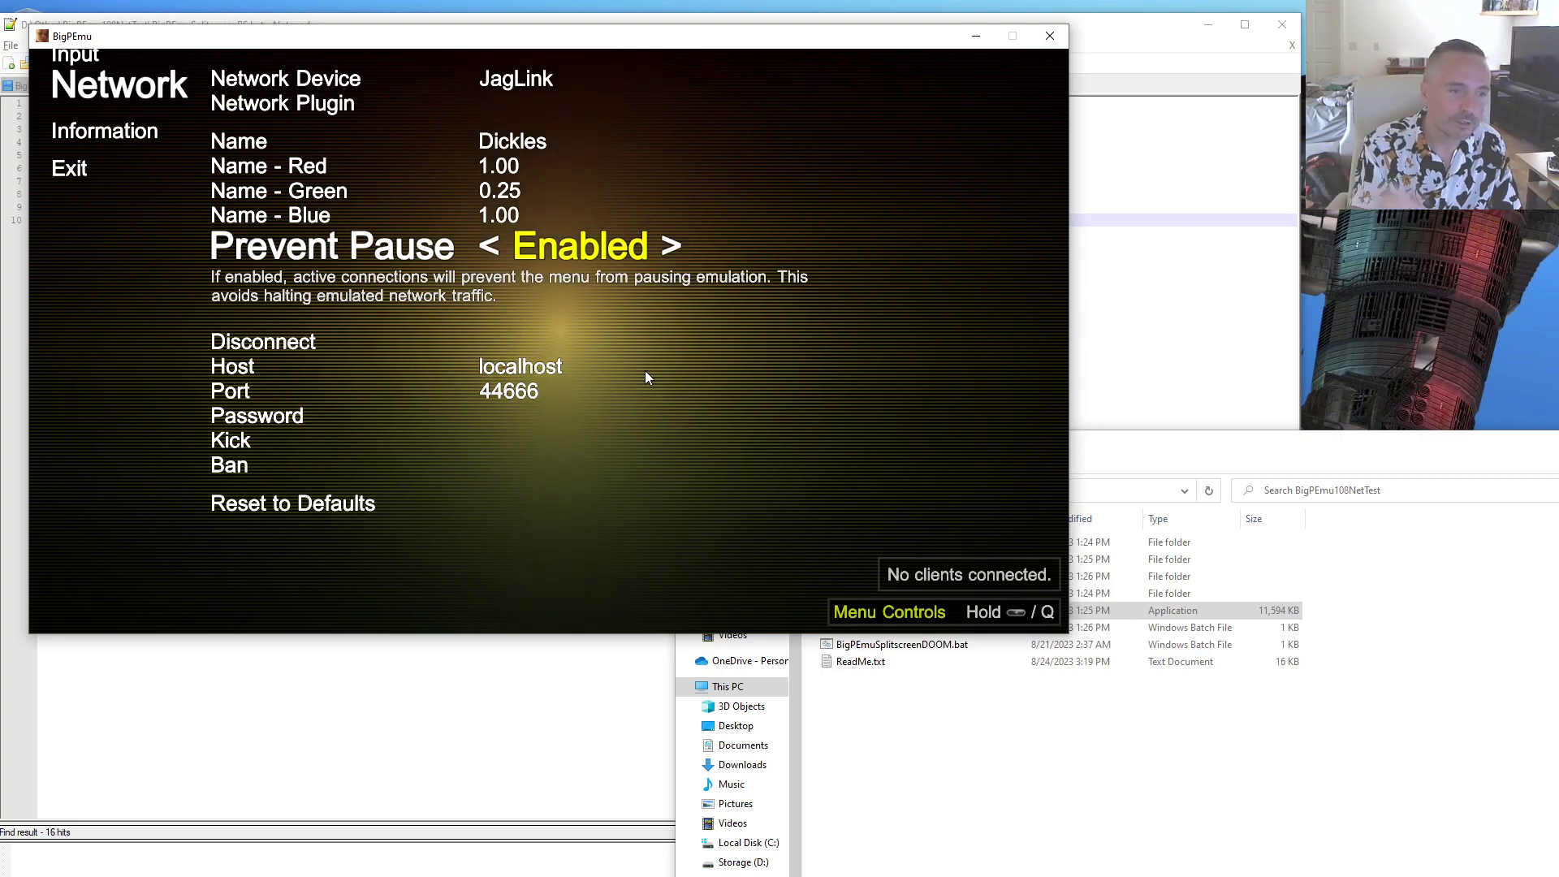
# - Disconnect the running server and bring up the optional session password setting
pyautogui.press('Escape')
pyautogui.press('Return')
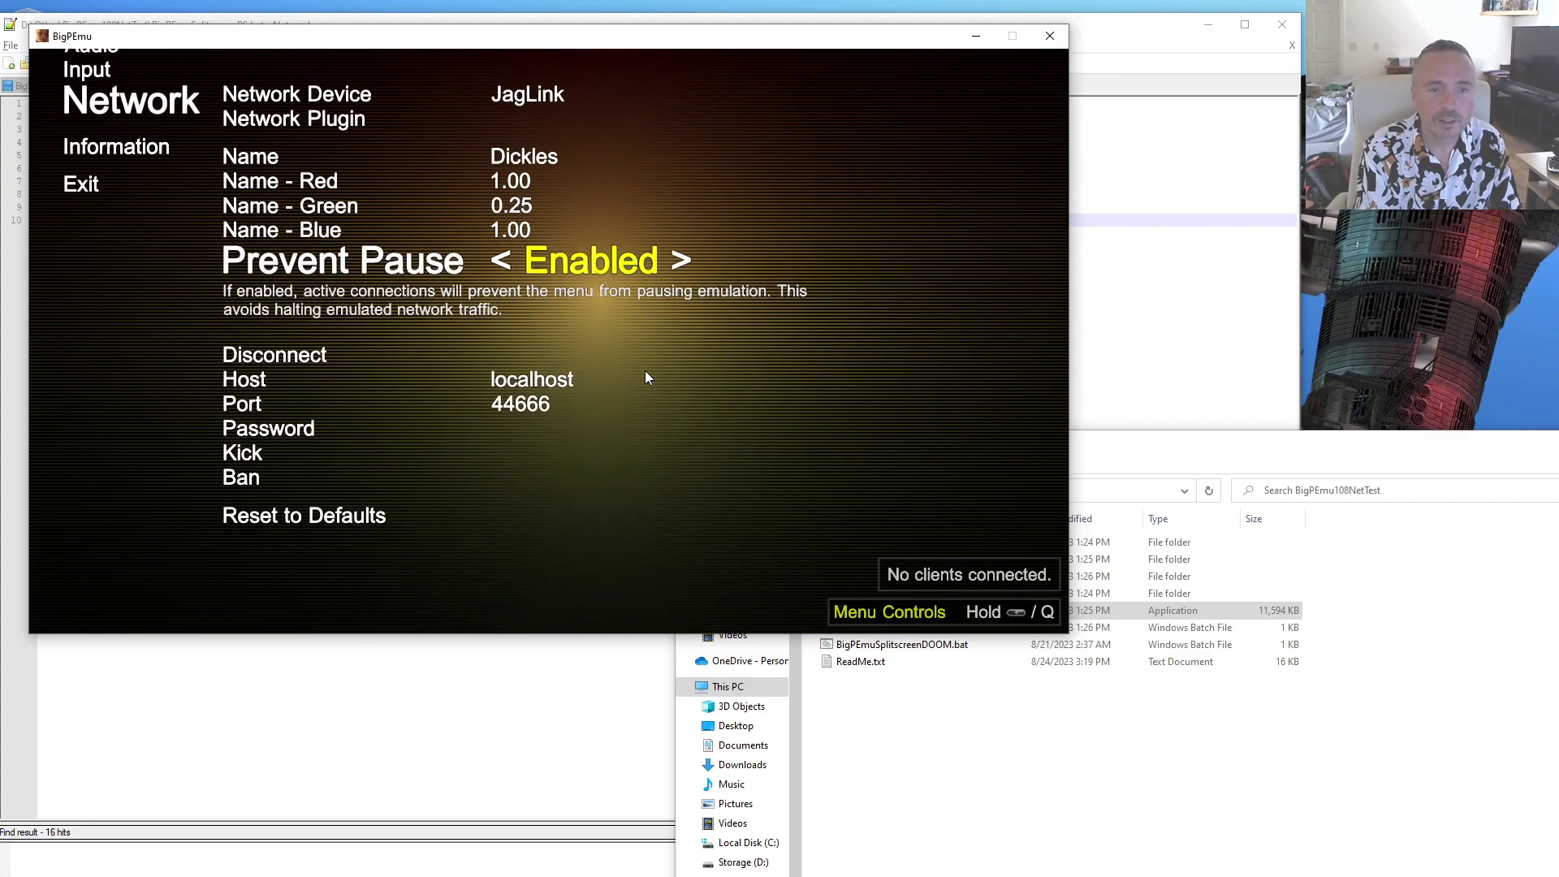
pyautogui.press('Up')
pyautogui.press('Down')
pyautogui.press('Down')
pyautogui.press('Return')
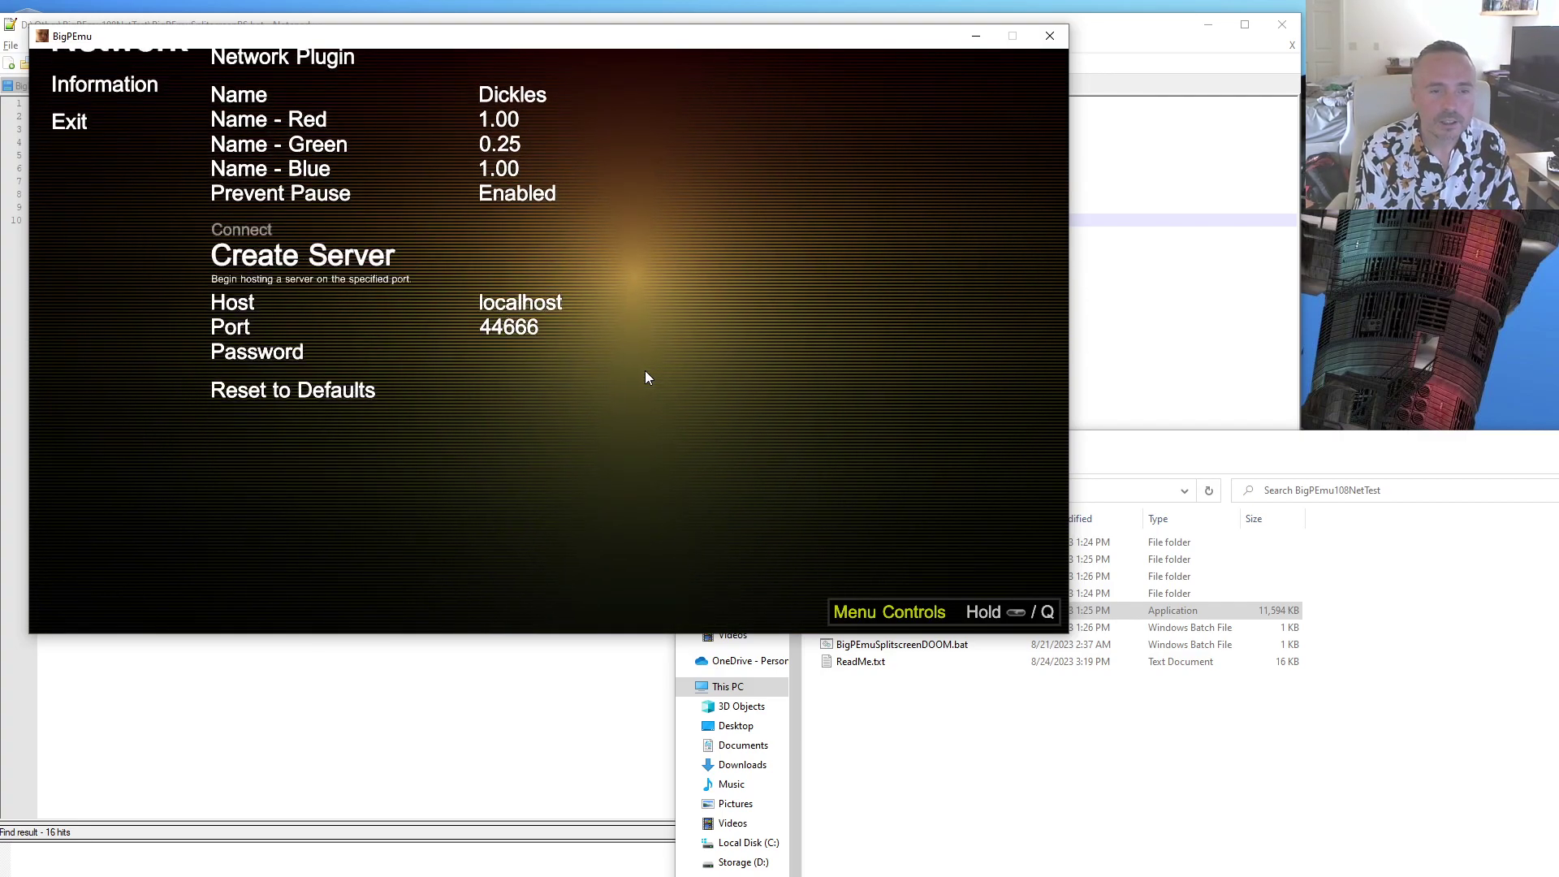
pyautogui.press('Down')
pyautogui.press('Down')
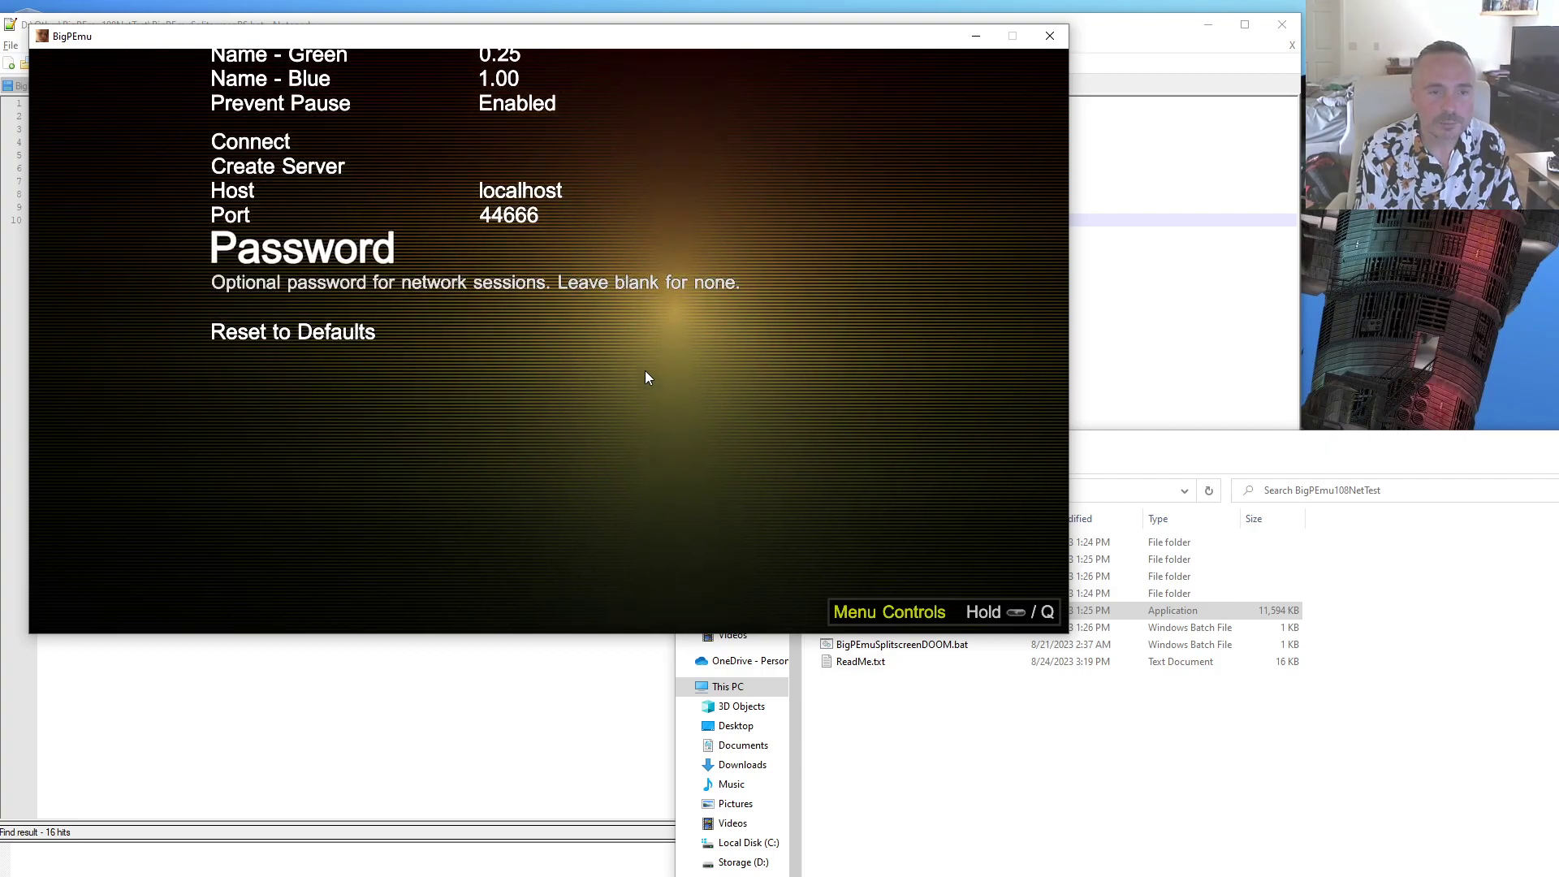
# - Host the server again to examine its Password, Kick and Ban options, and disconnect it
pyautogui.press('Up')
pyautogui.press('Up')
pyautogui.press('Up')
pyautogui.press('Return')
pyautogui.press('Up')
pyautogui.press('Down')
pyautogui.press('Down')
pyautogui.press('Down')
pyautogui.press('Down')
pyautogui.press('Down')
pyautogui.press('Down')
pyautogui.press('Up')
pyautogui.press('Up')
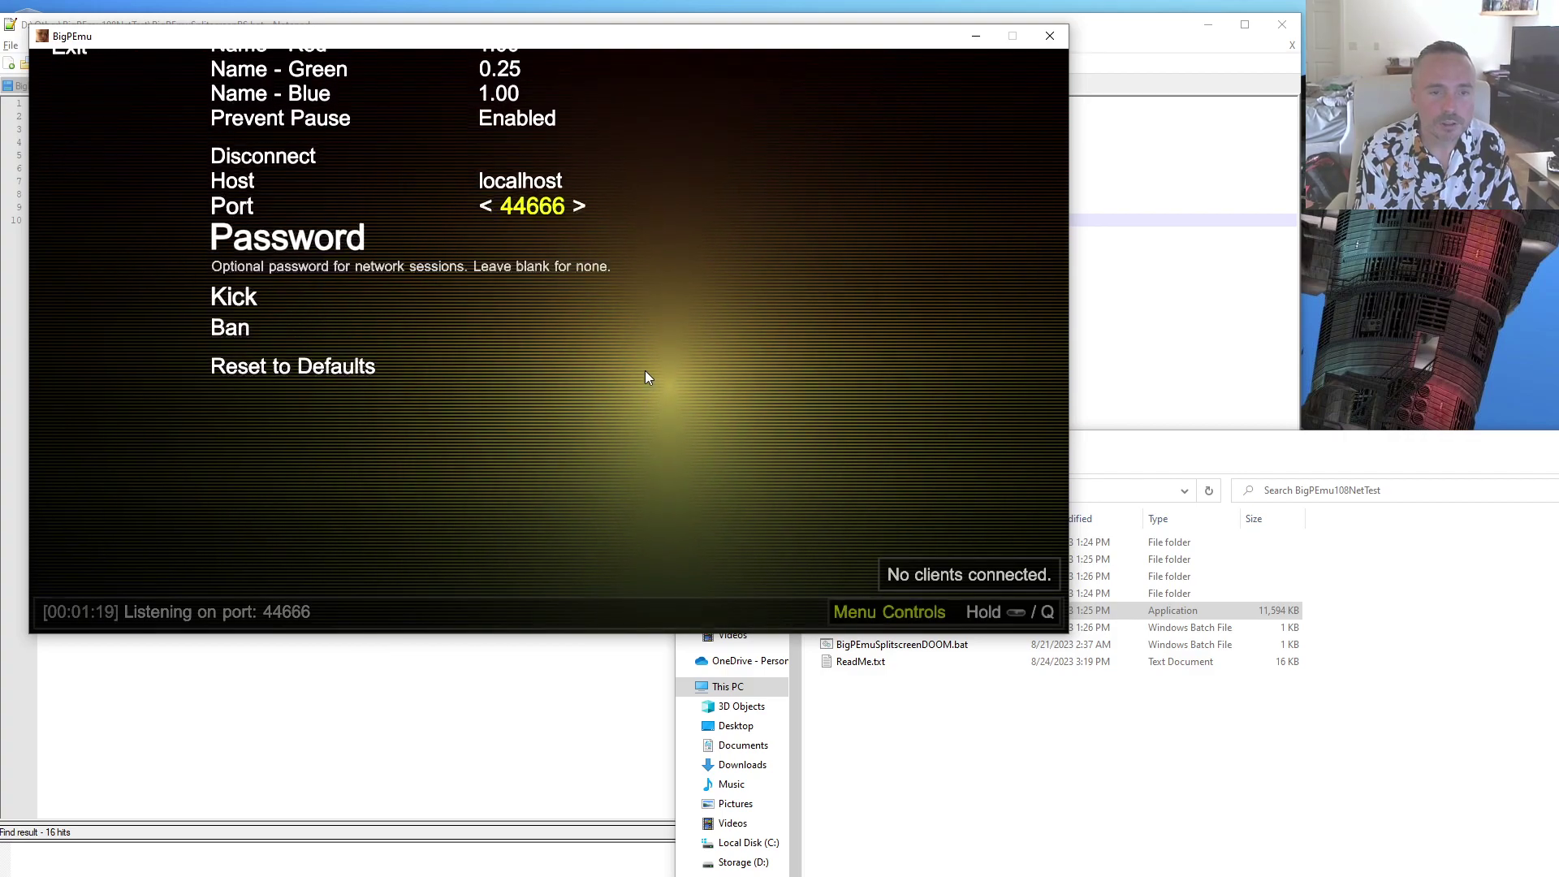
pyautogui.press('Up')
pyautogui.press('Up')
pyautogui.press('Up')
pyautogui.press('Return')
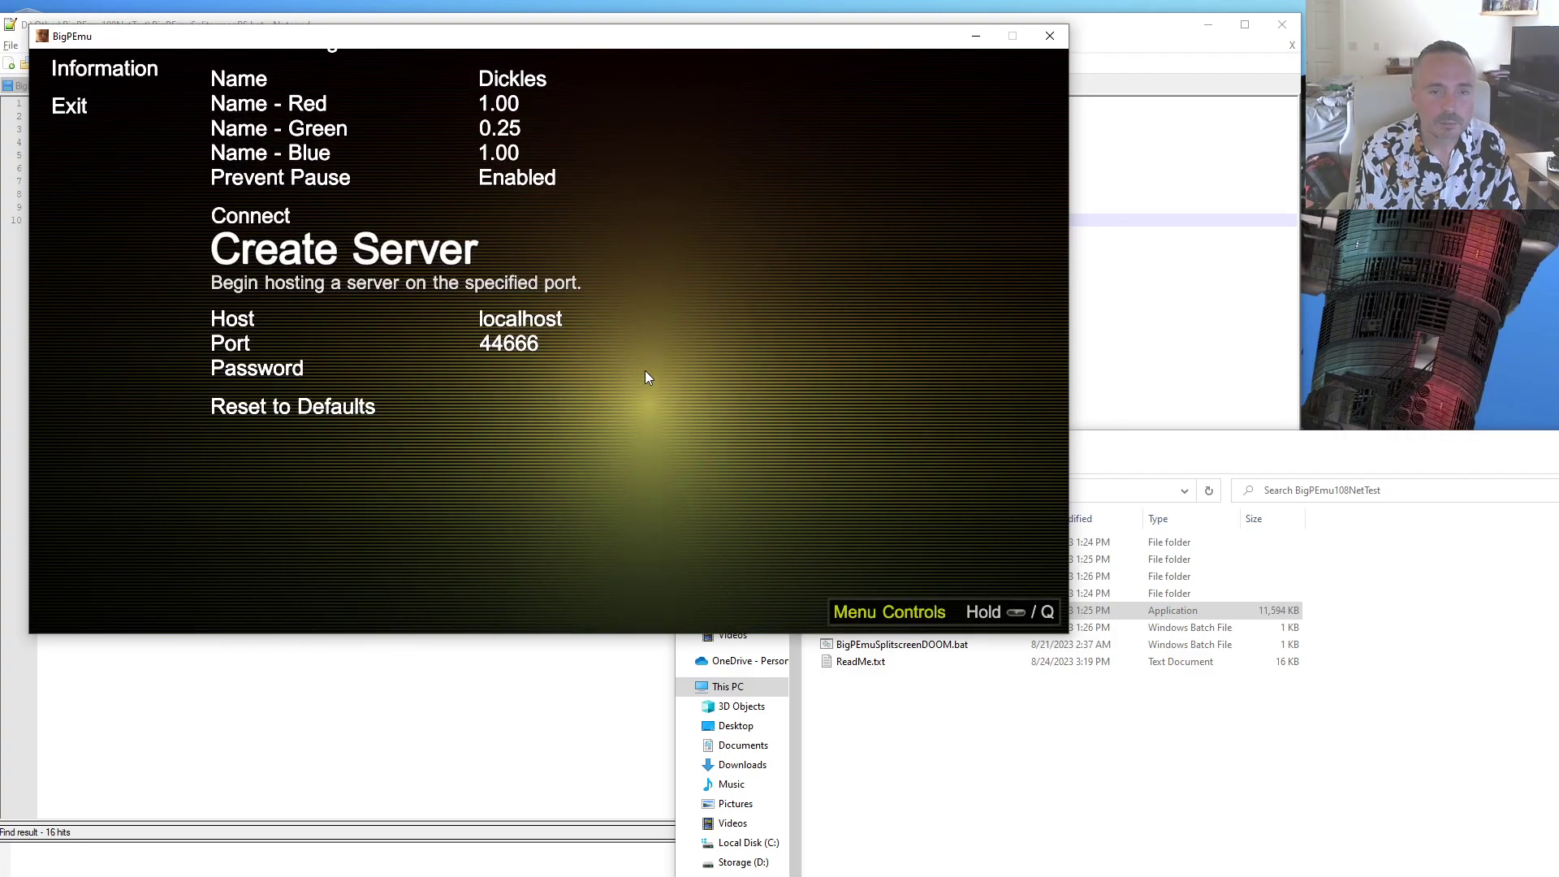
# - Examine the available network plugins in the Network settings
pyautogui.press('Up')
pyautogui.press('Up')
pyautogui.press('Up')
pyautogui.press('Up')
pyautogui.press('Up')
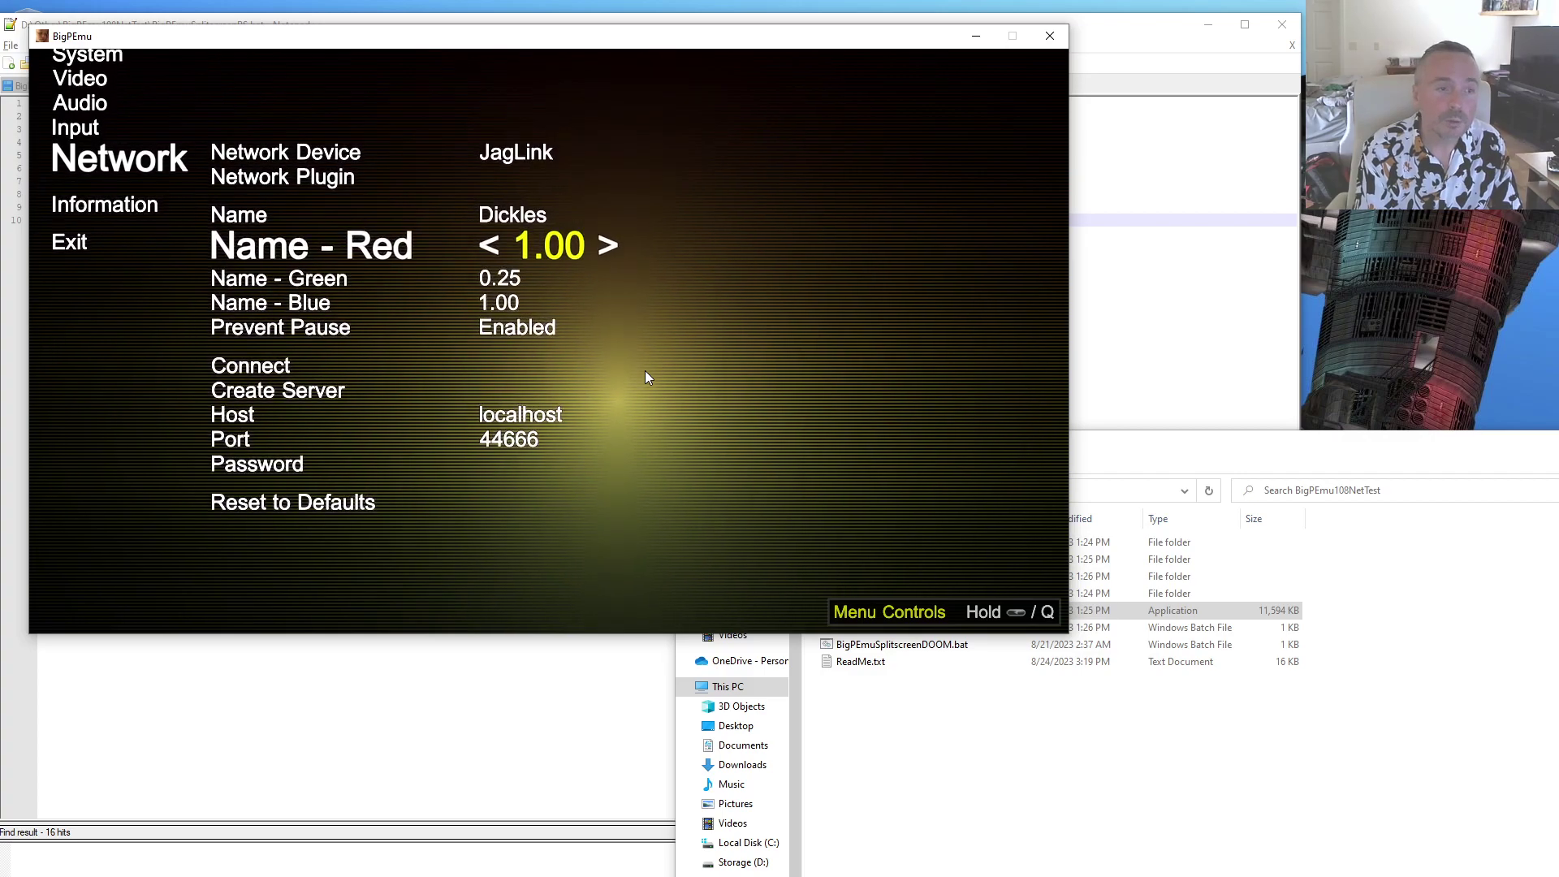
pyautogui.press('Up')
pyautogui.press('Up')
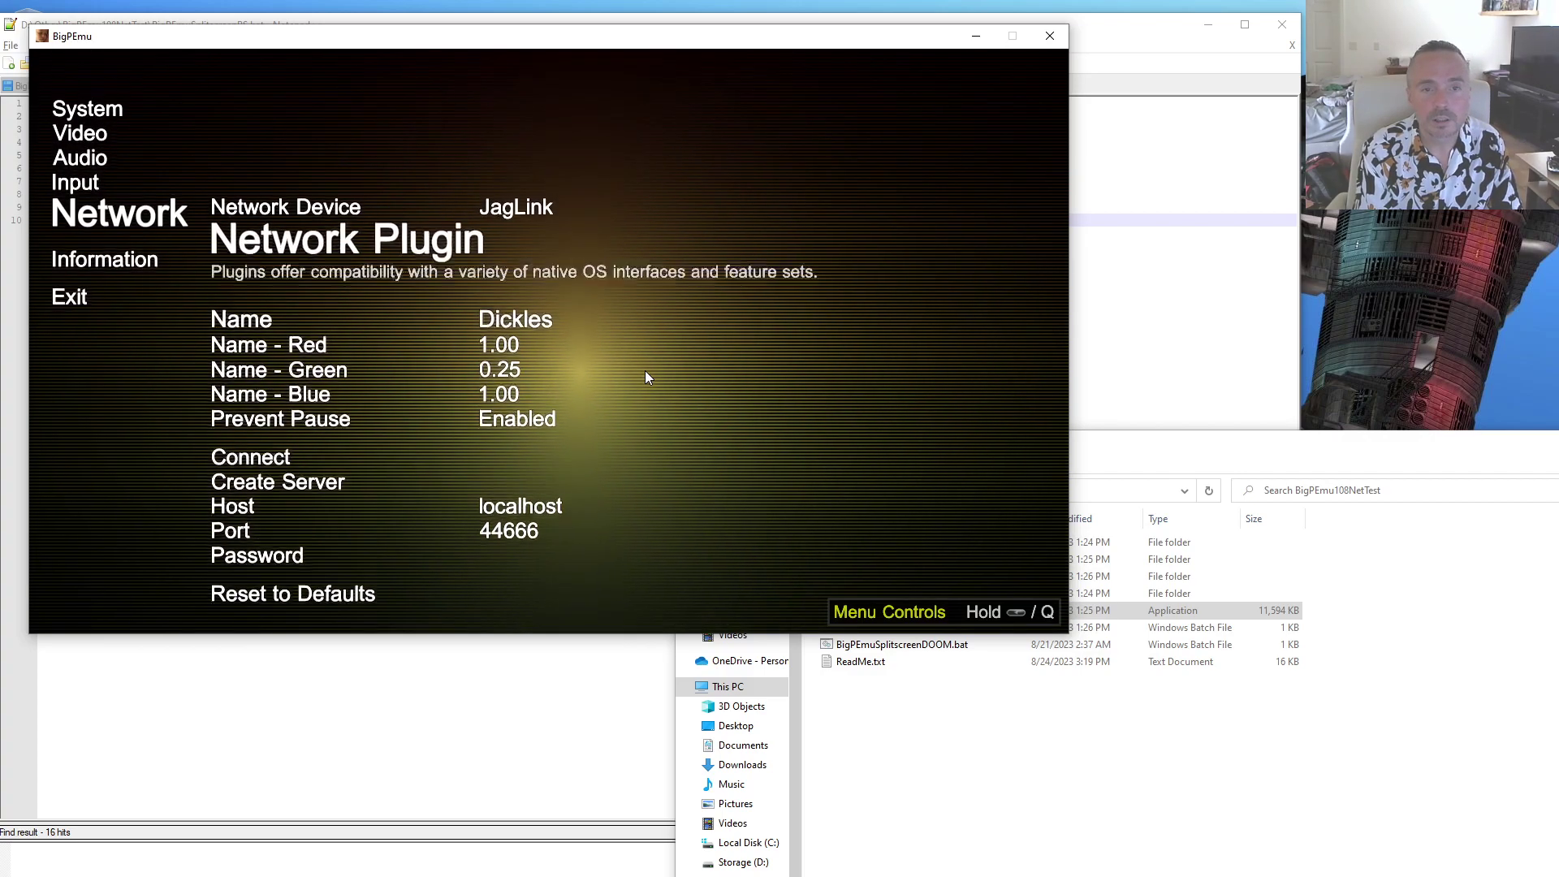
pyautogui.press('Return')
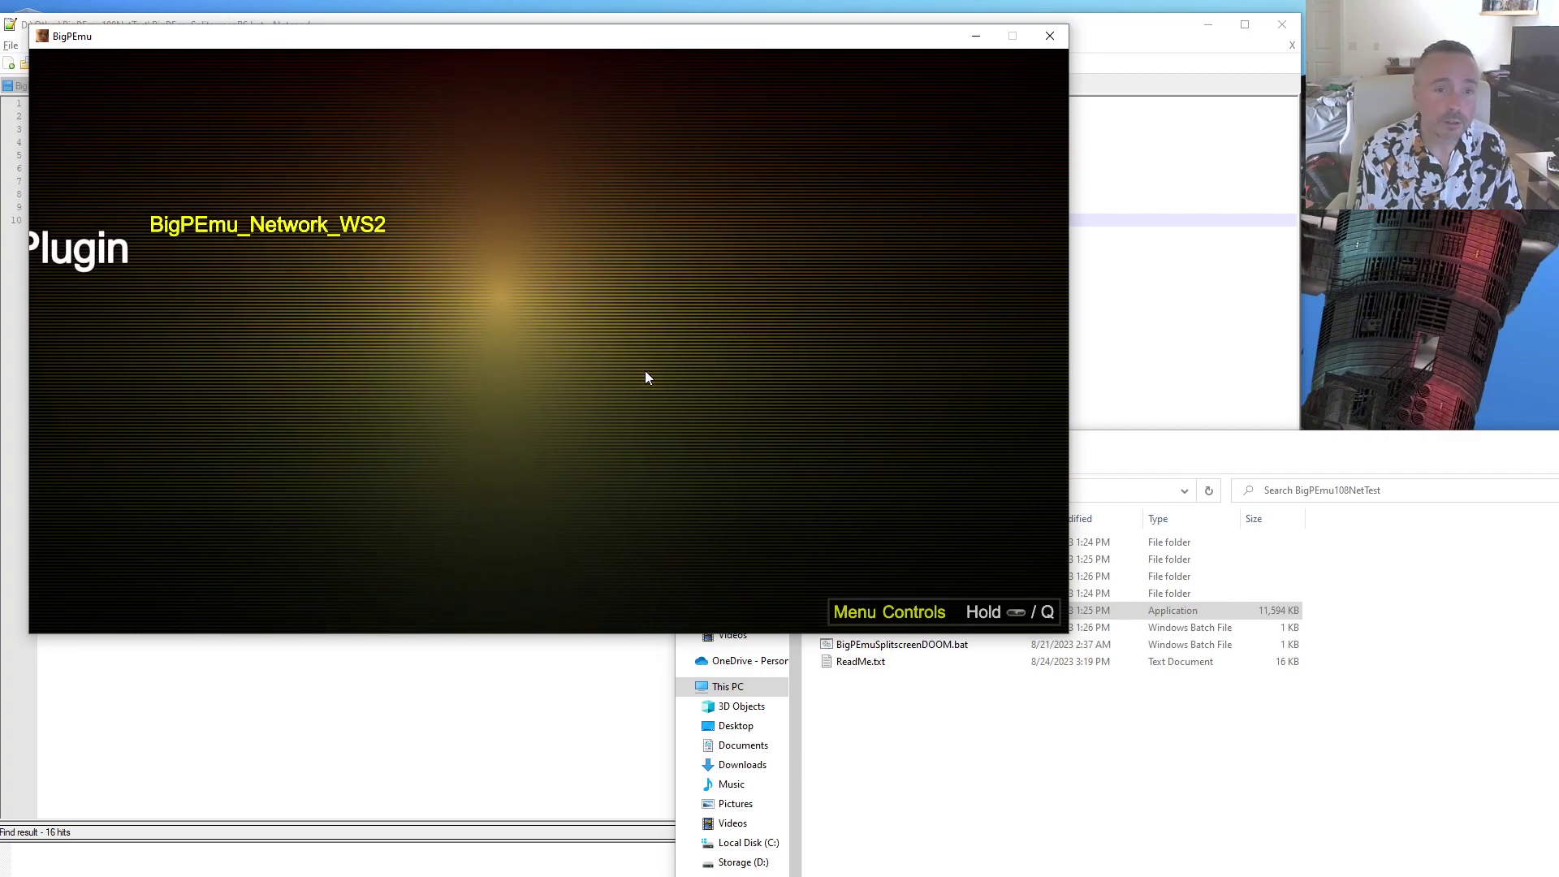
pyautogui.press('Escape')
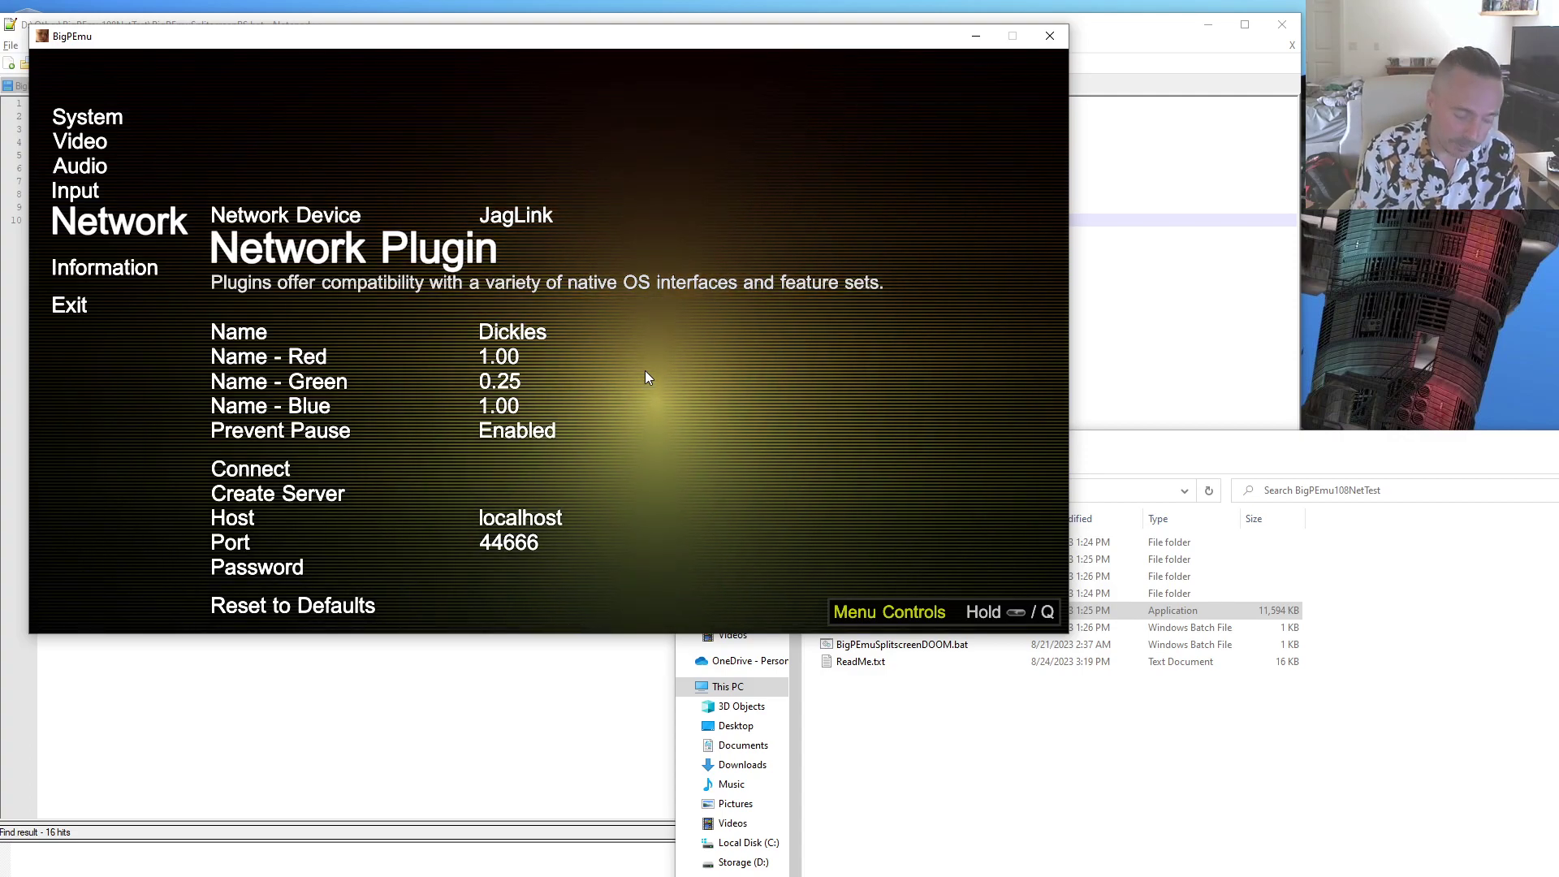
# - Exit the emulator and switch to the BigPEmuSplitscreenBS.bat script in Notepad++
pyautogui.press('Escape')
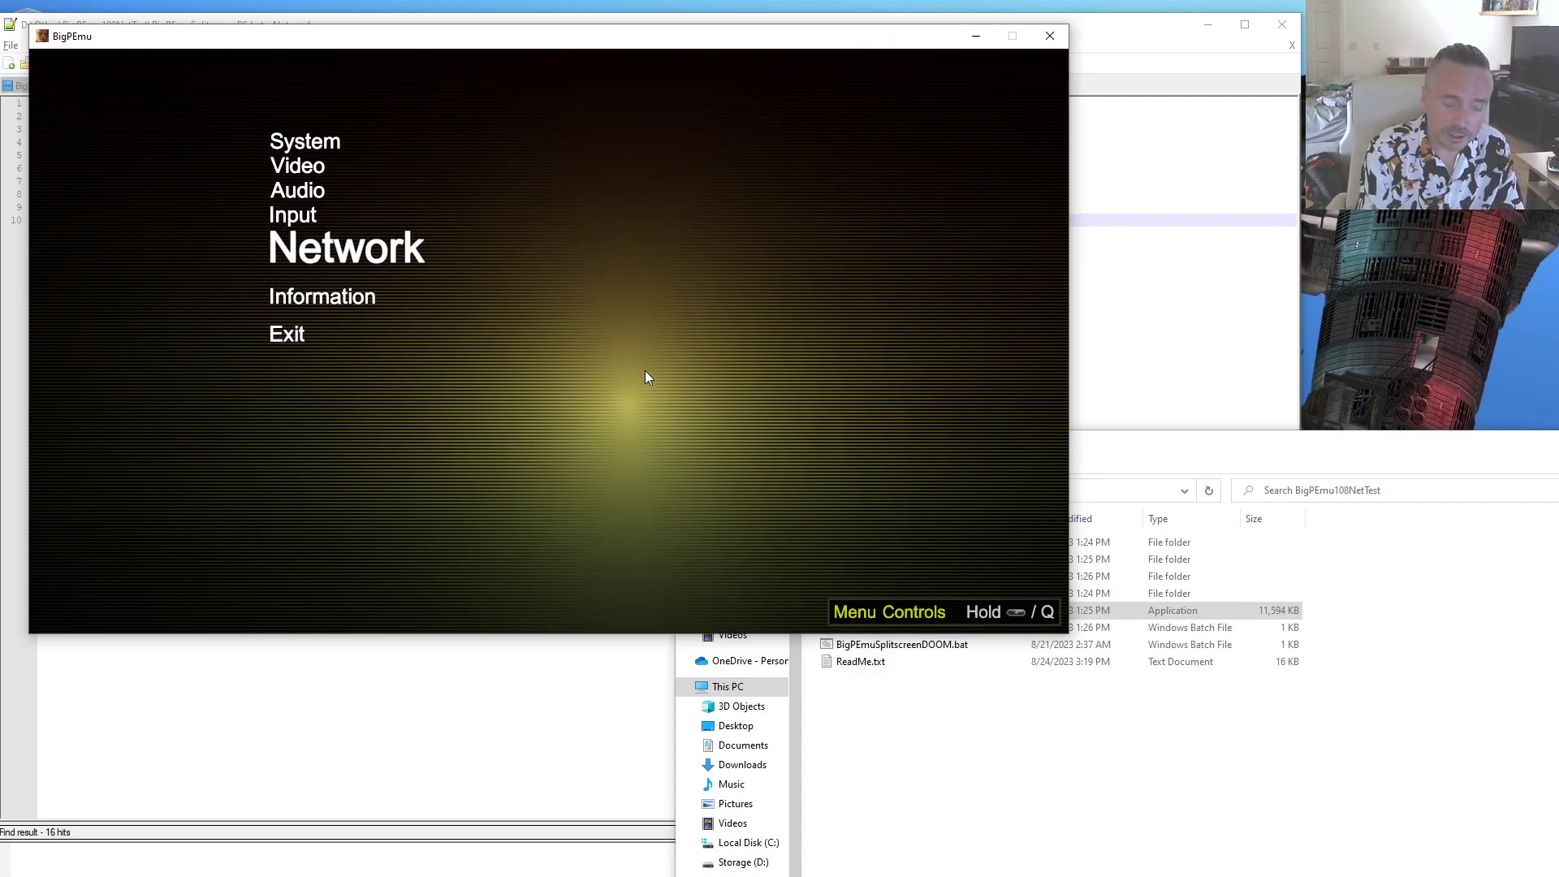
pyautogui.press('Return')
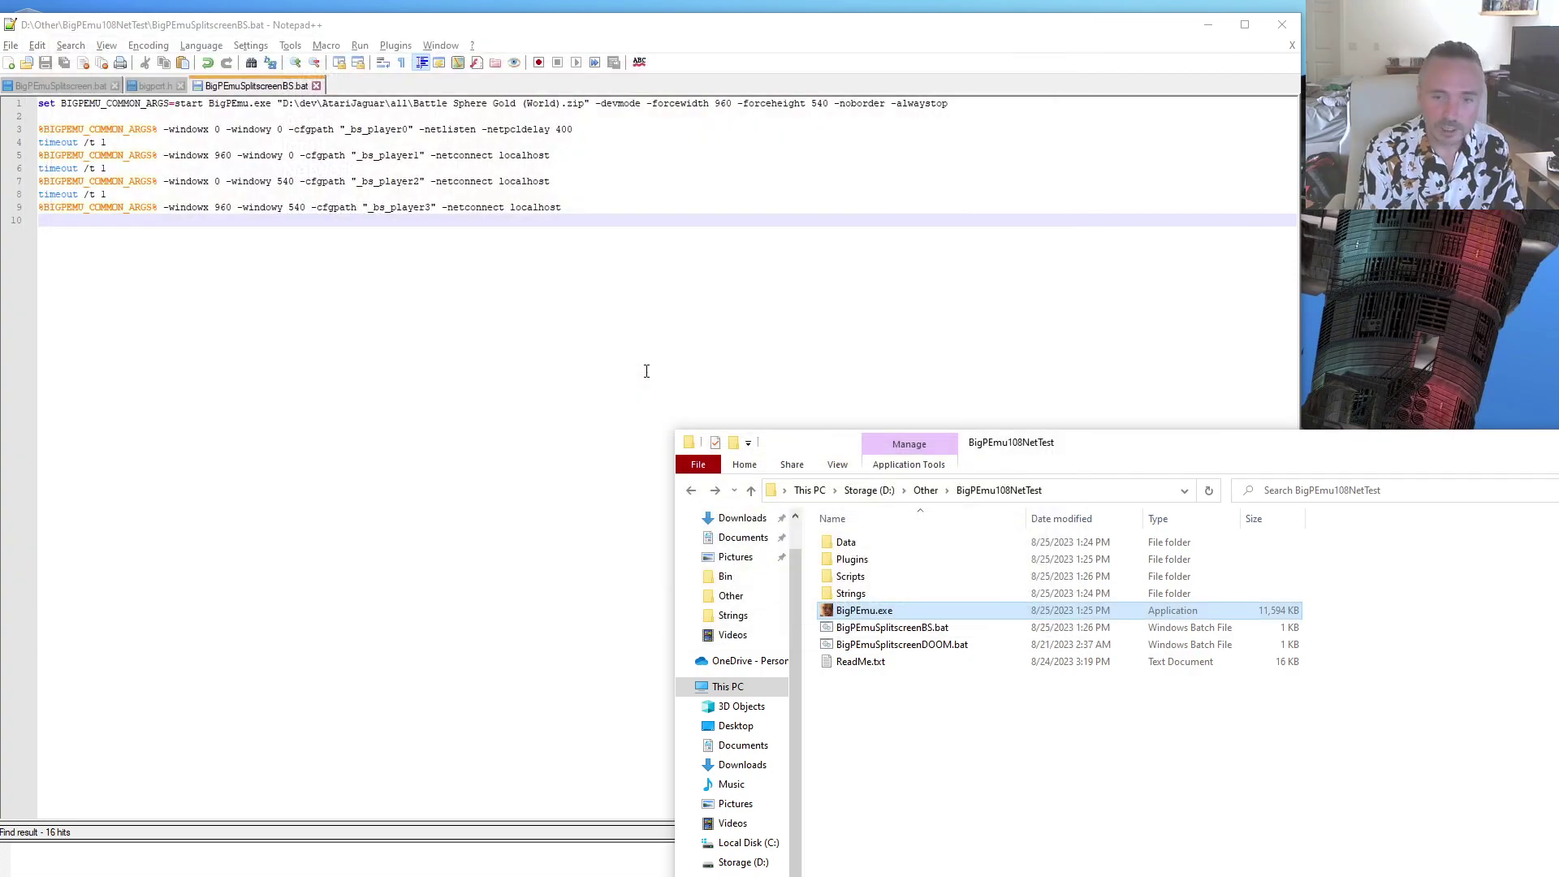
pyautogui.click(647, 371)
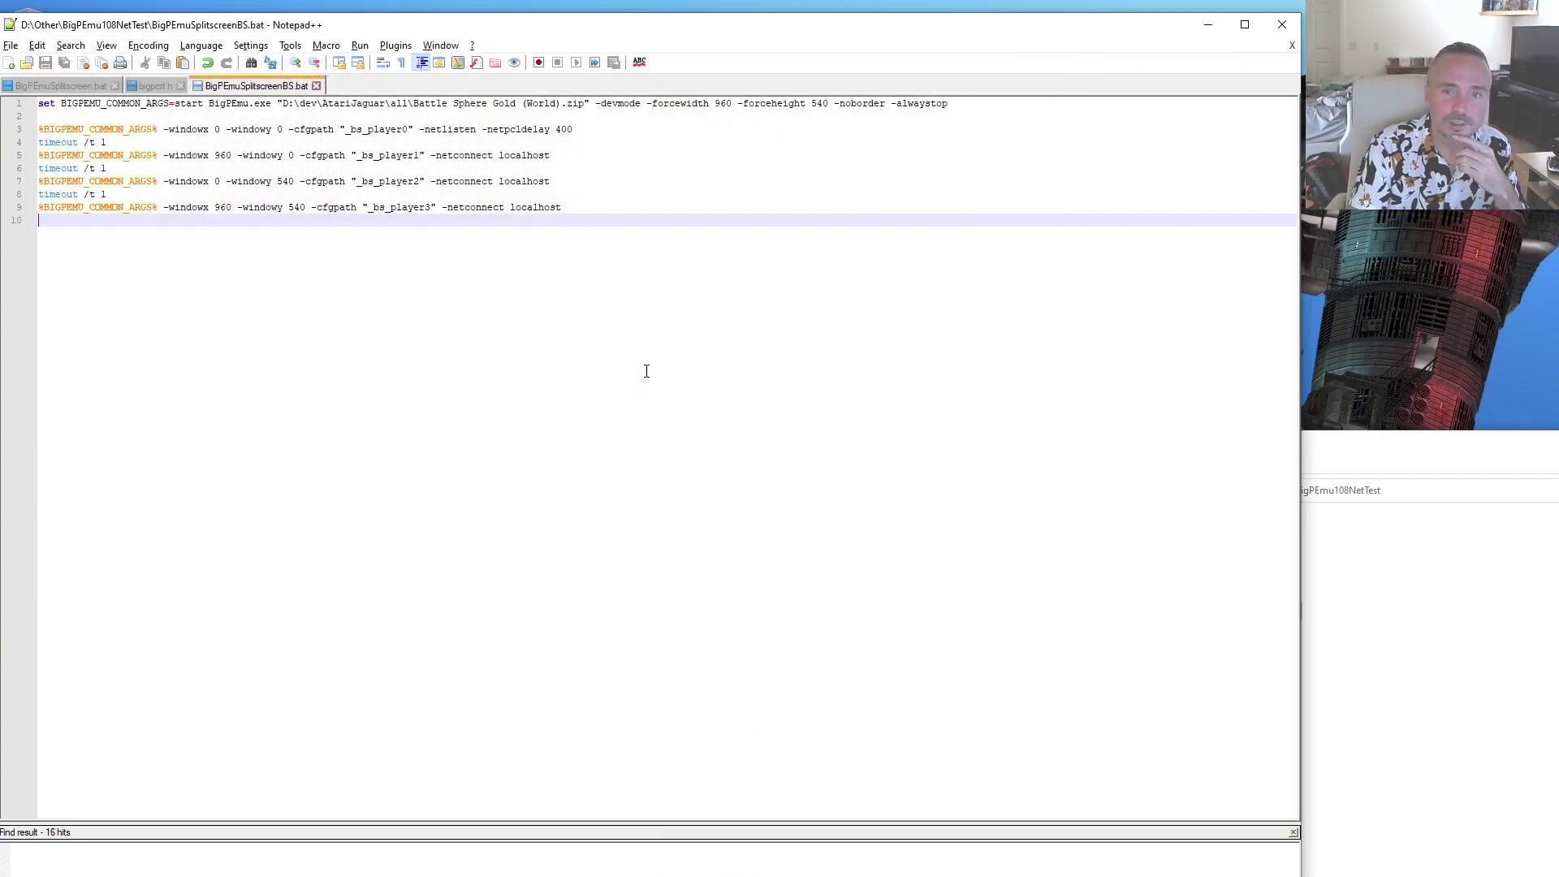
# - Examine the BIGPEMU_COMMON_ARGS variable and its -devmode argument in the script's first line
pyautogui.click(963, 106)
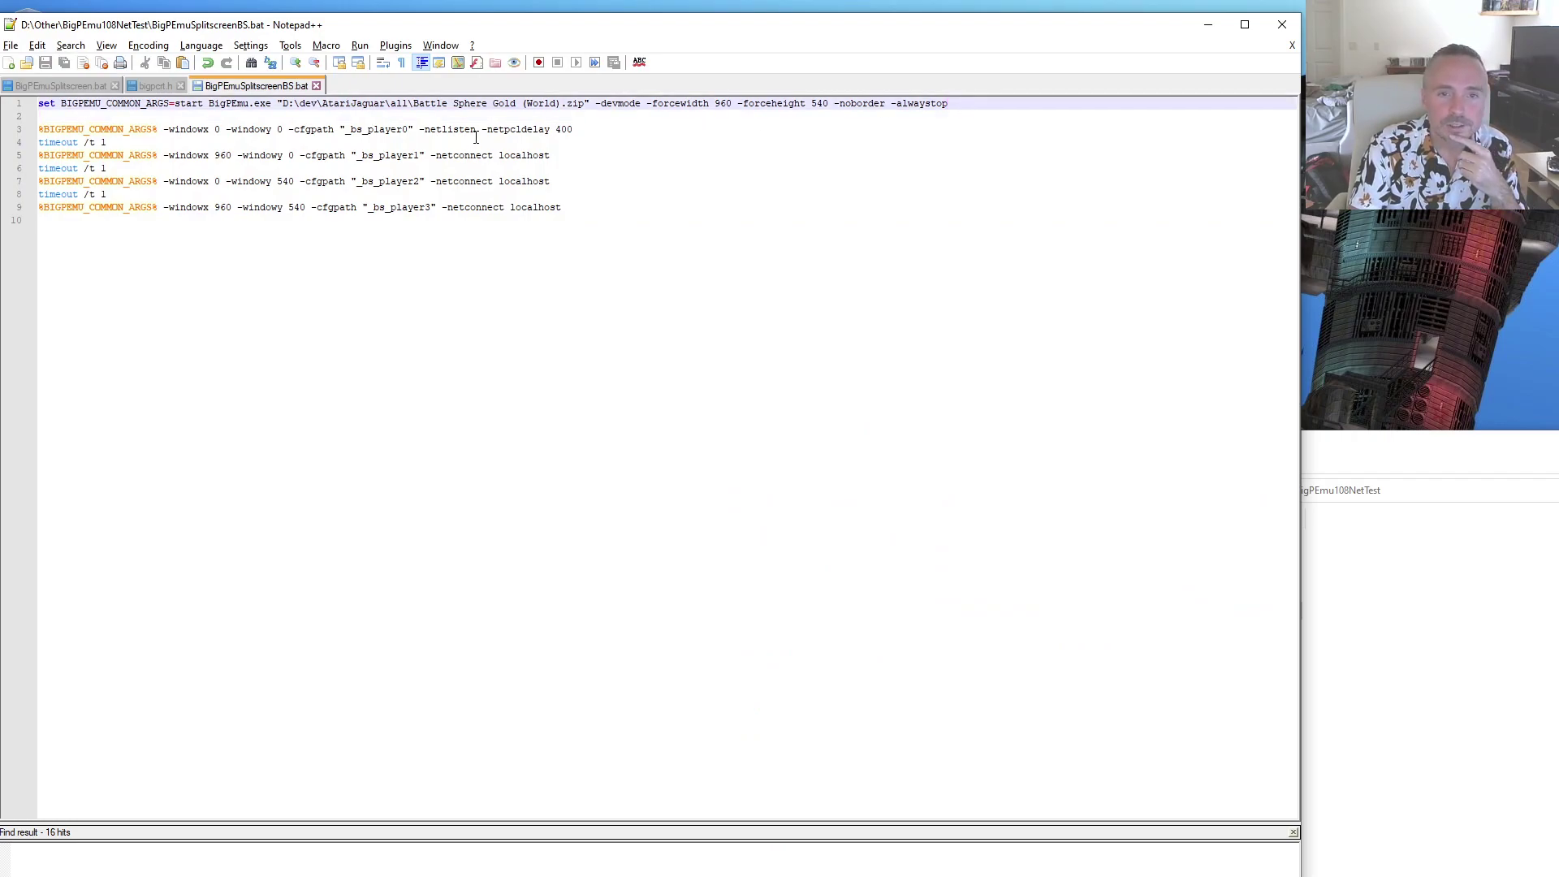
pyautogui.doubleClick(88, 104)
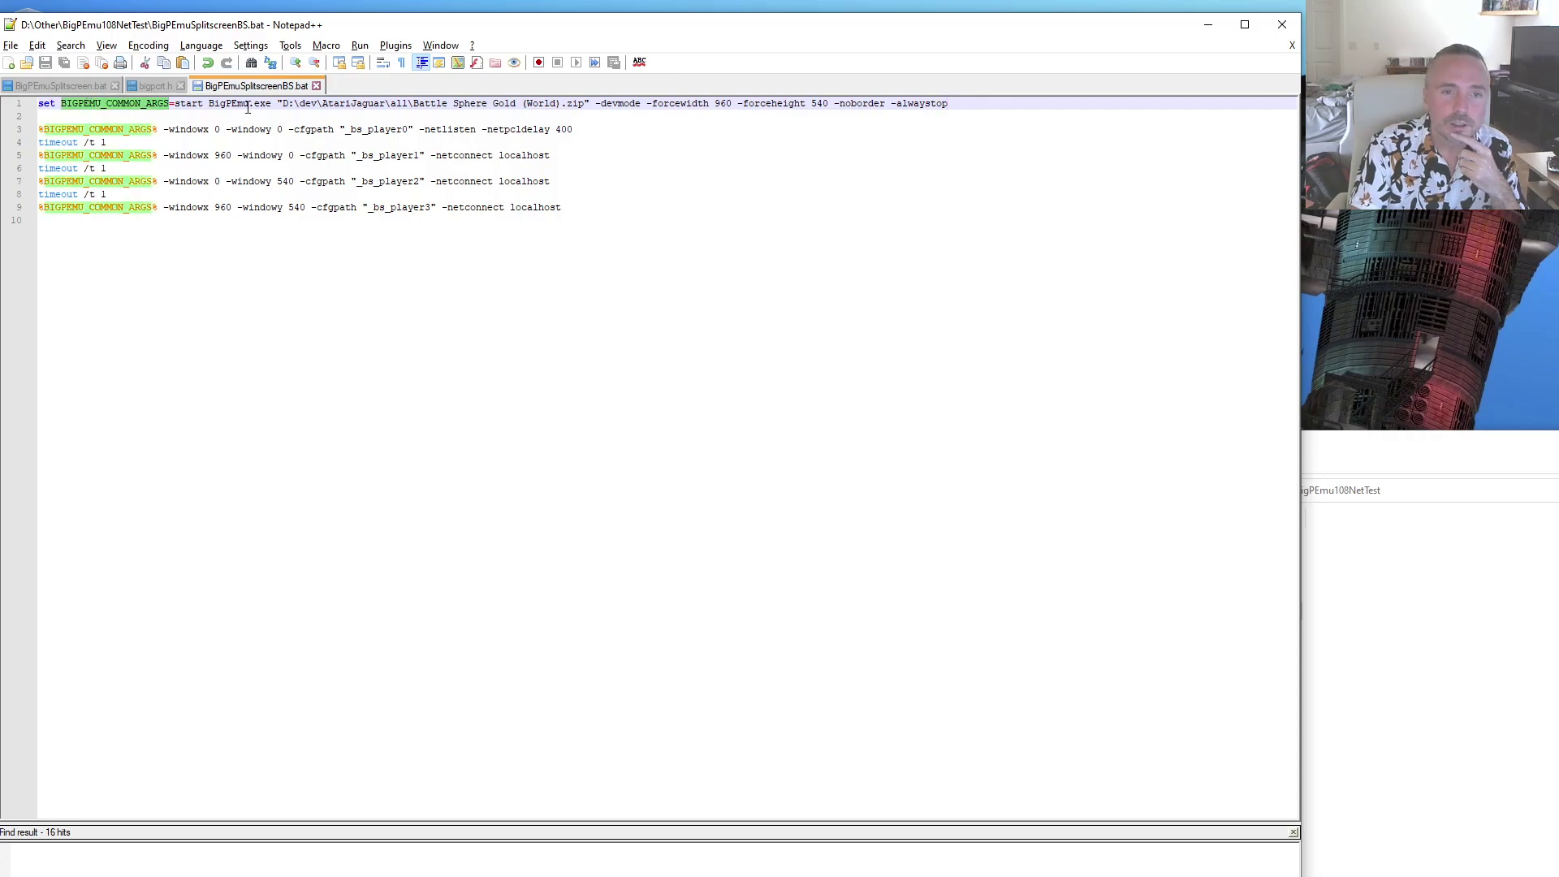
pyautogui.doubleClick(629, 106)
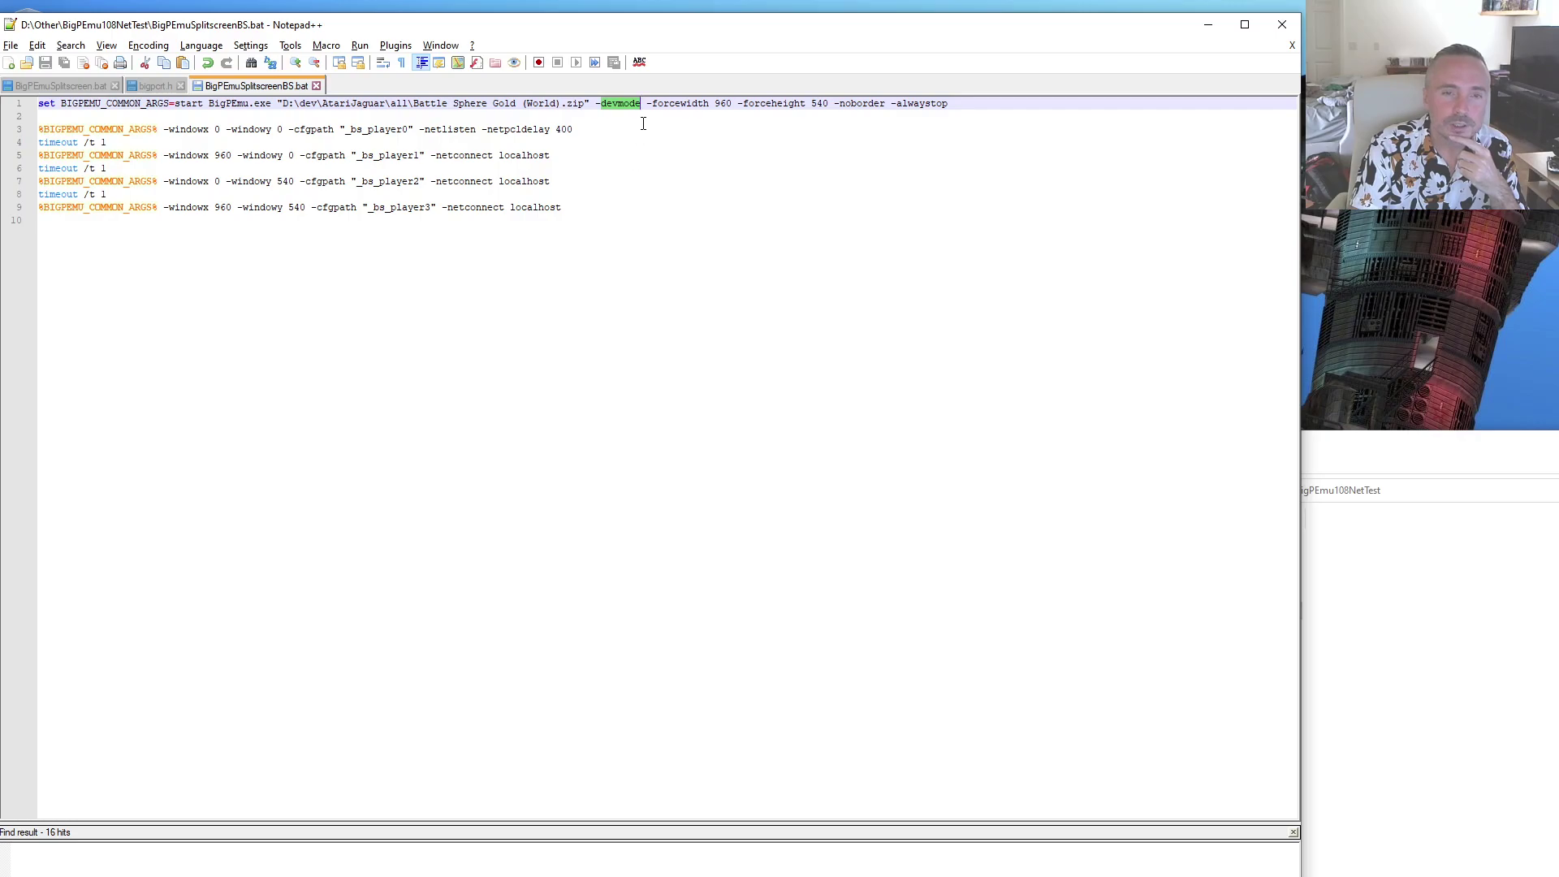
pyautogui.click(646, 118)
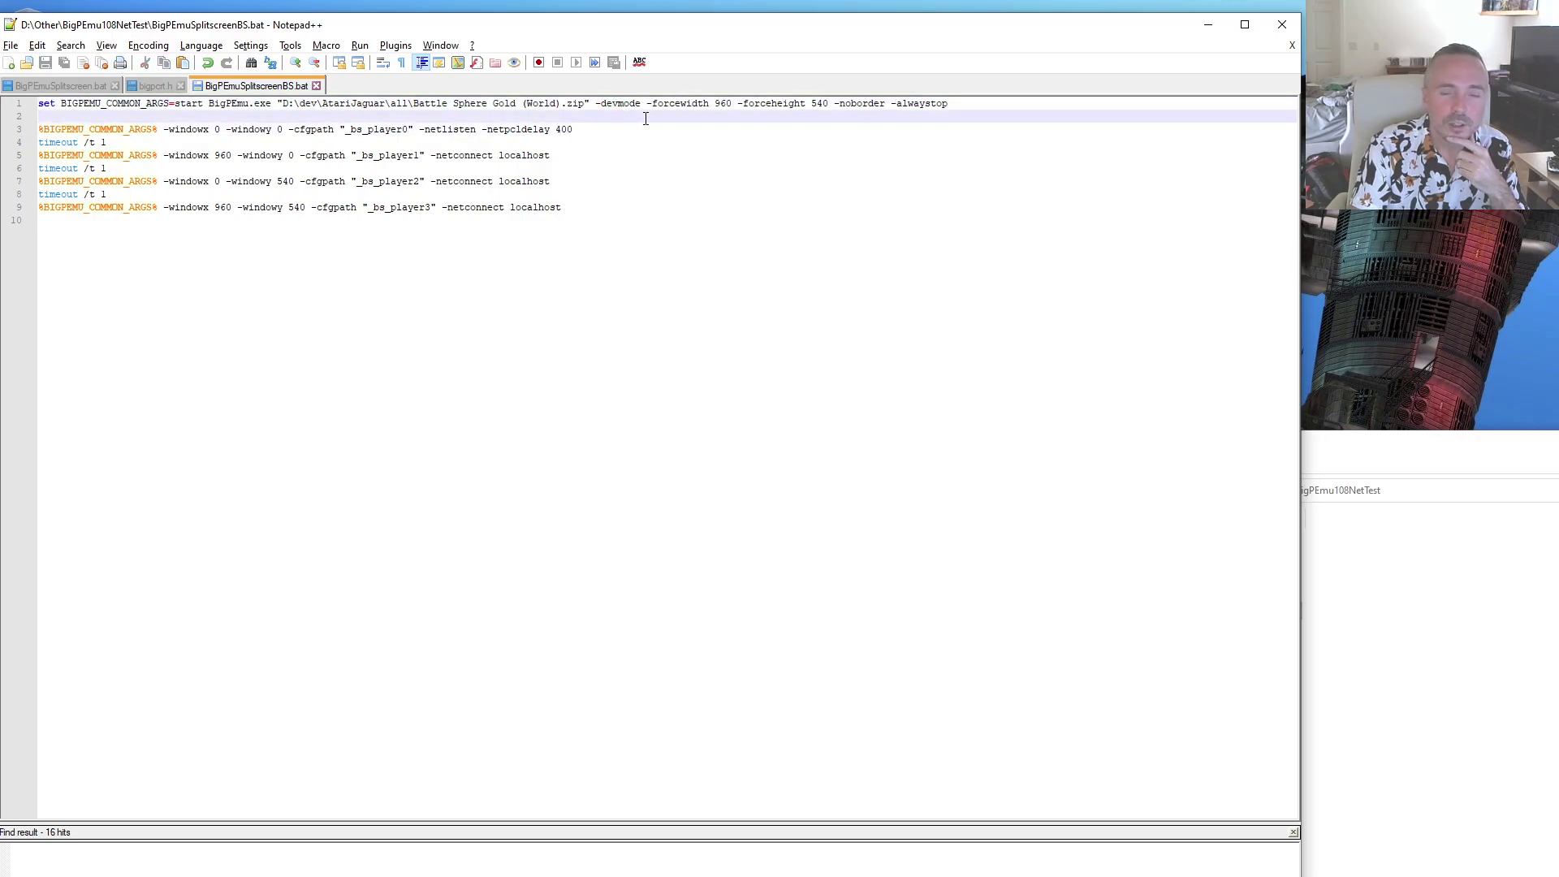
# - Examine the separate -cfgpath argument of each player's launch line, from _bs_player3 back to _bs_player0
pyautogui.click(390, 207)
pyautogui.click(398, 224)
pyautogui.click(389, 181)
pyautogui.click(386, 155)
pyautogui.click(385, 129)
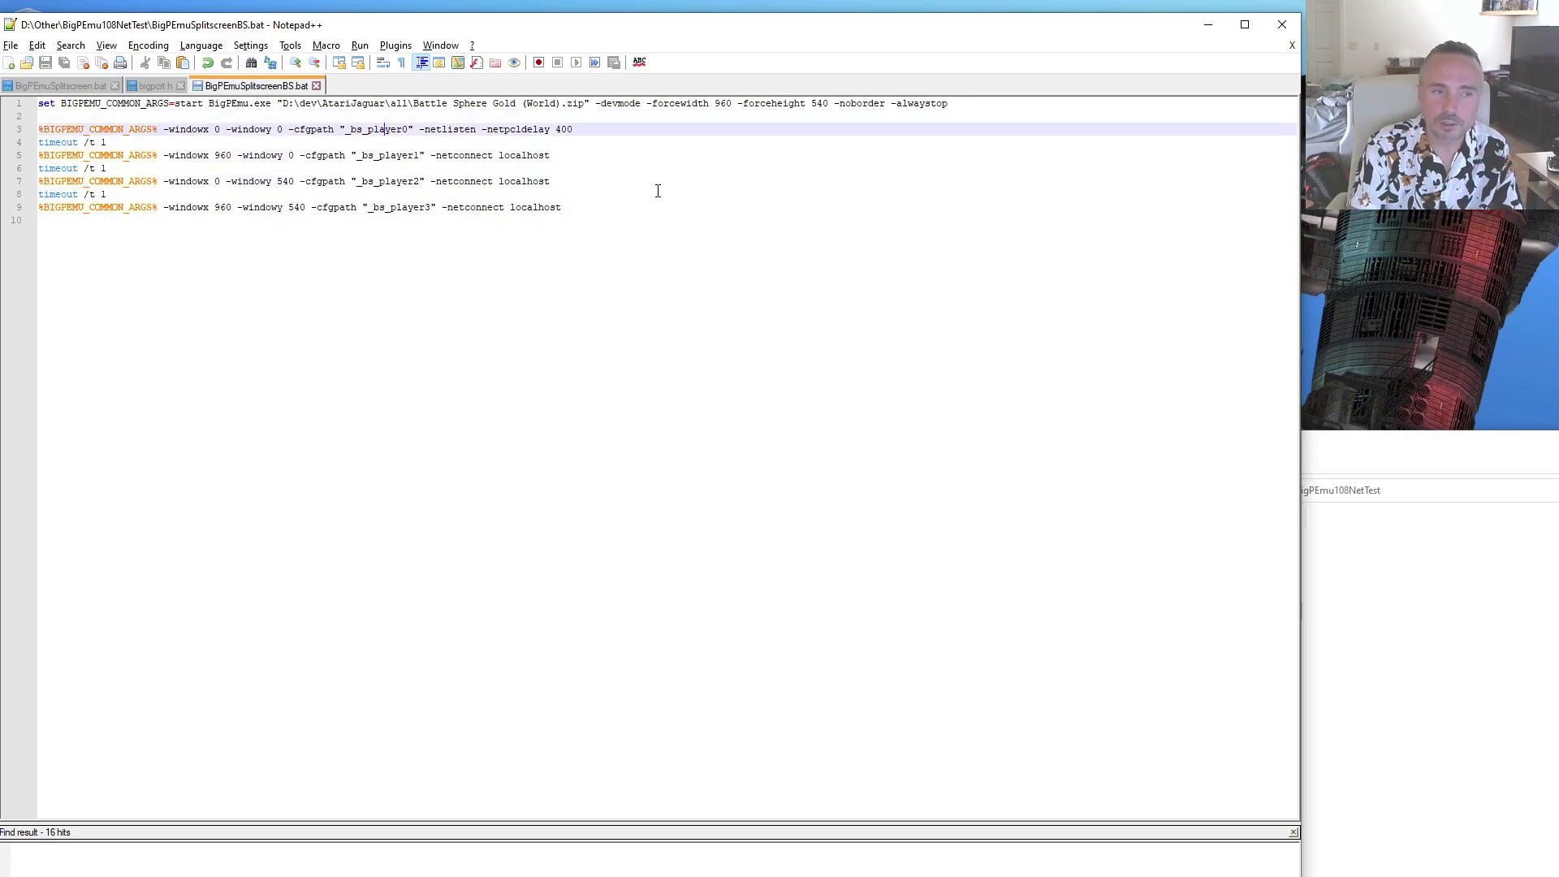
# - Examine the window arguments in the script's first line: -forcewidth 960, -noborder and -alwaystop
pyautogui.click(705, 292)
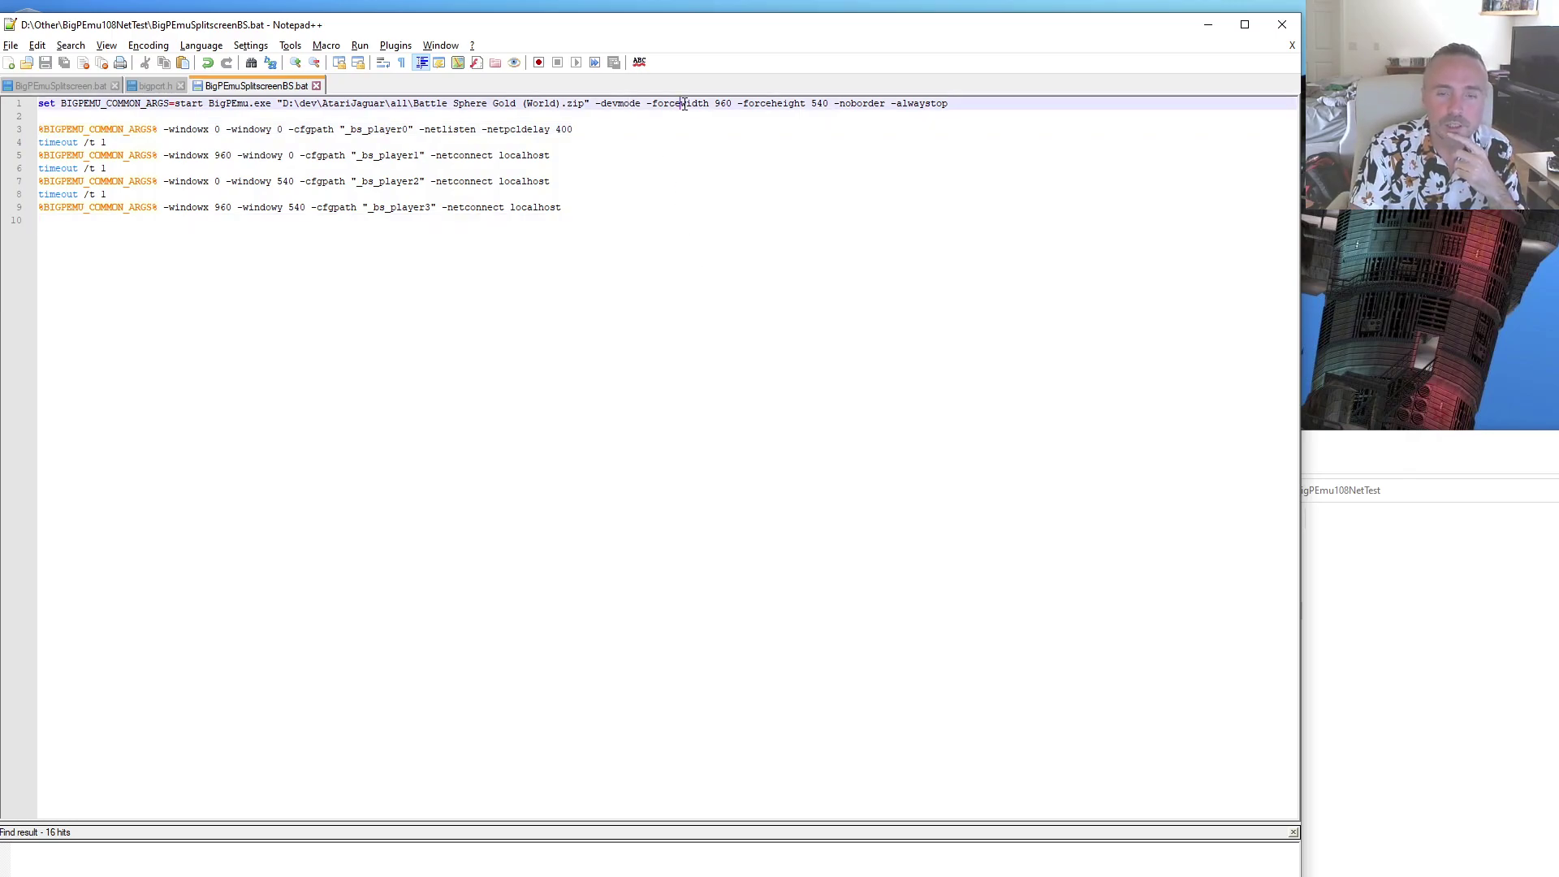
pyautogui.doubleClick(682, 103)
pyautogui.doubleClick(723, 103)
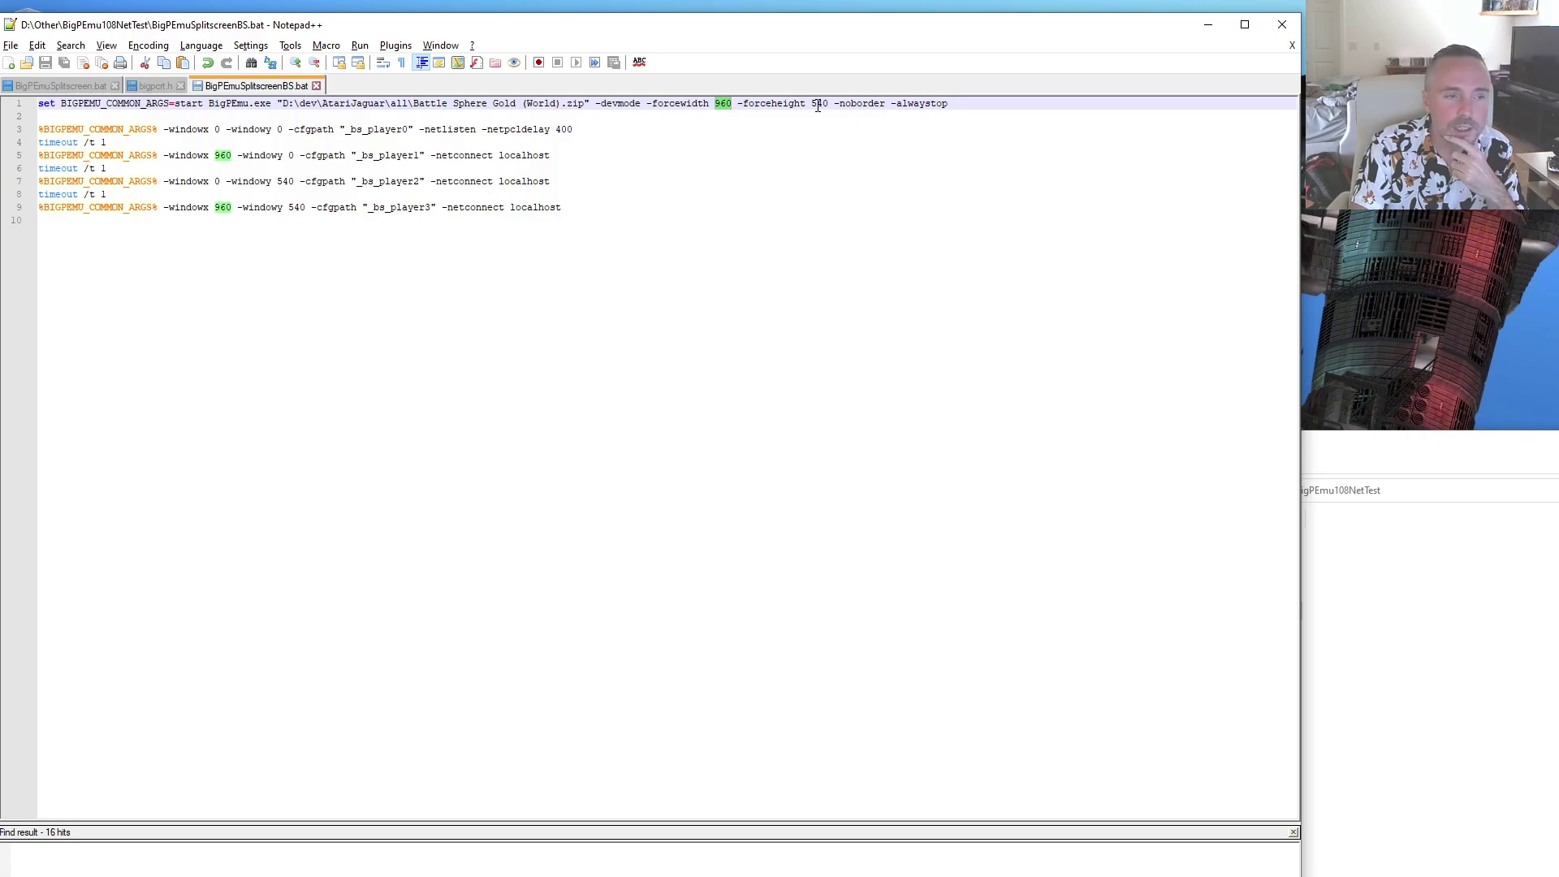
pyautogui.doubleClick(863, 104)
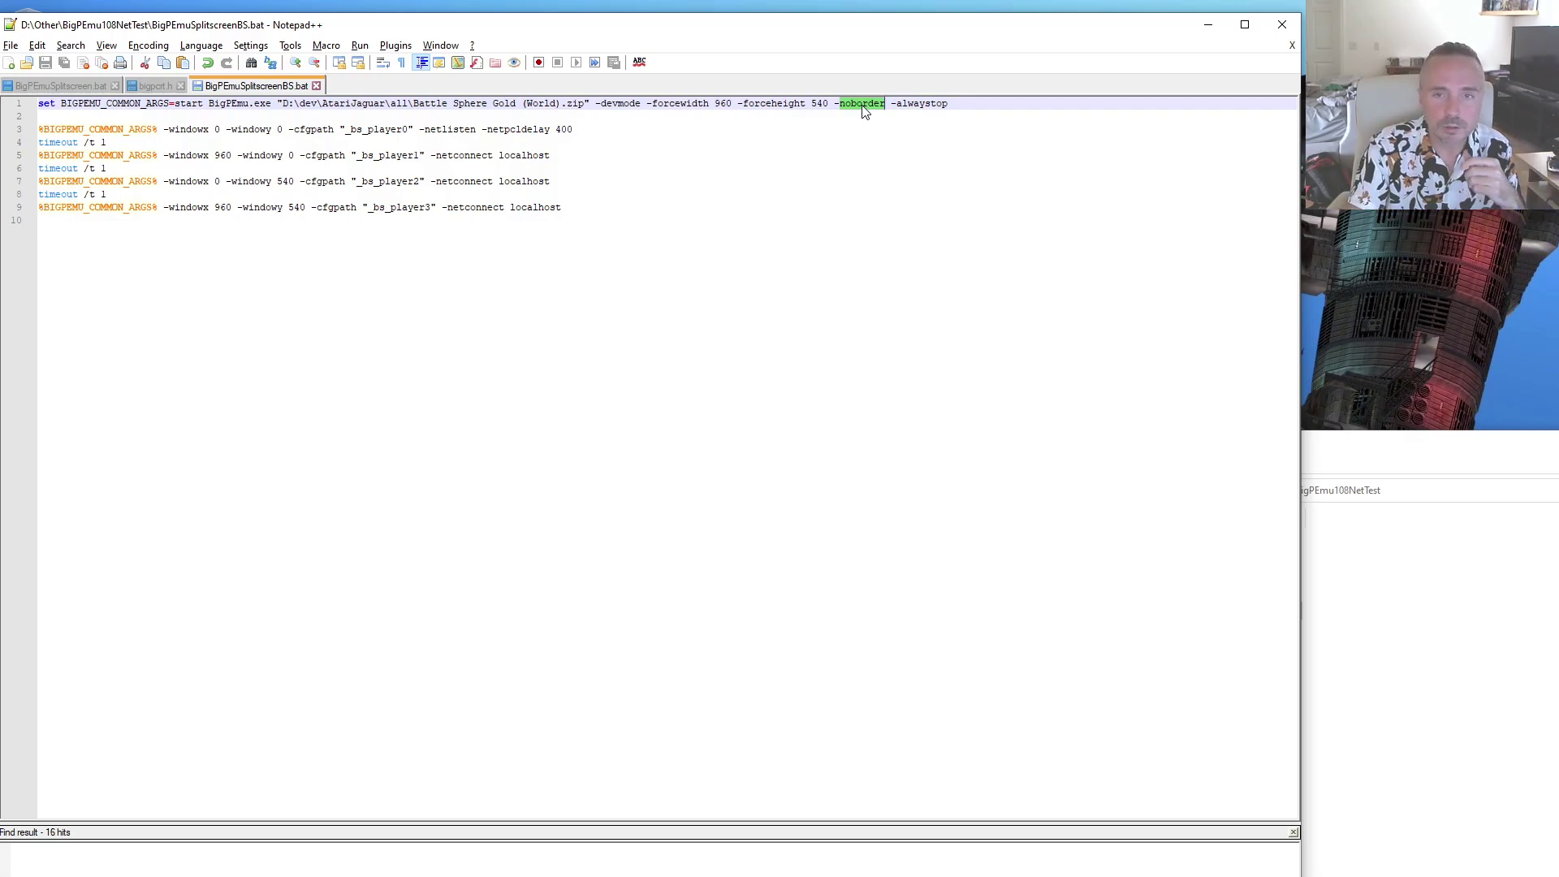
pyautogui.doubleClick(936, 103)
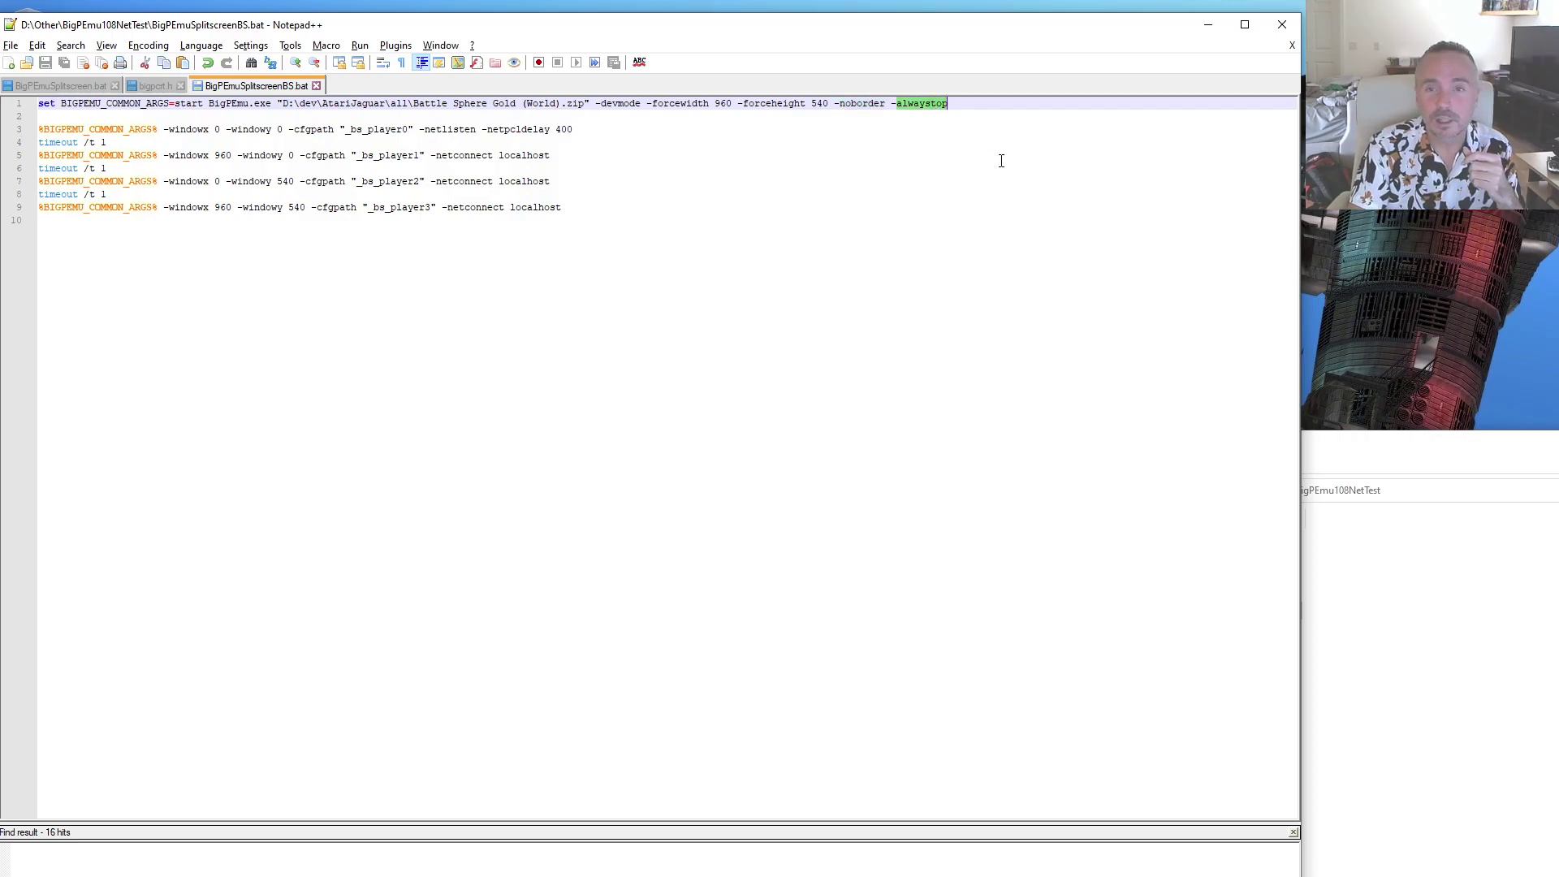
# - Examine the -netlisten and -netpcldelay 400 arguments on the _bs_player0 launch line
pyautogui.click(847, 115)
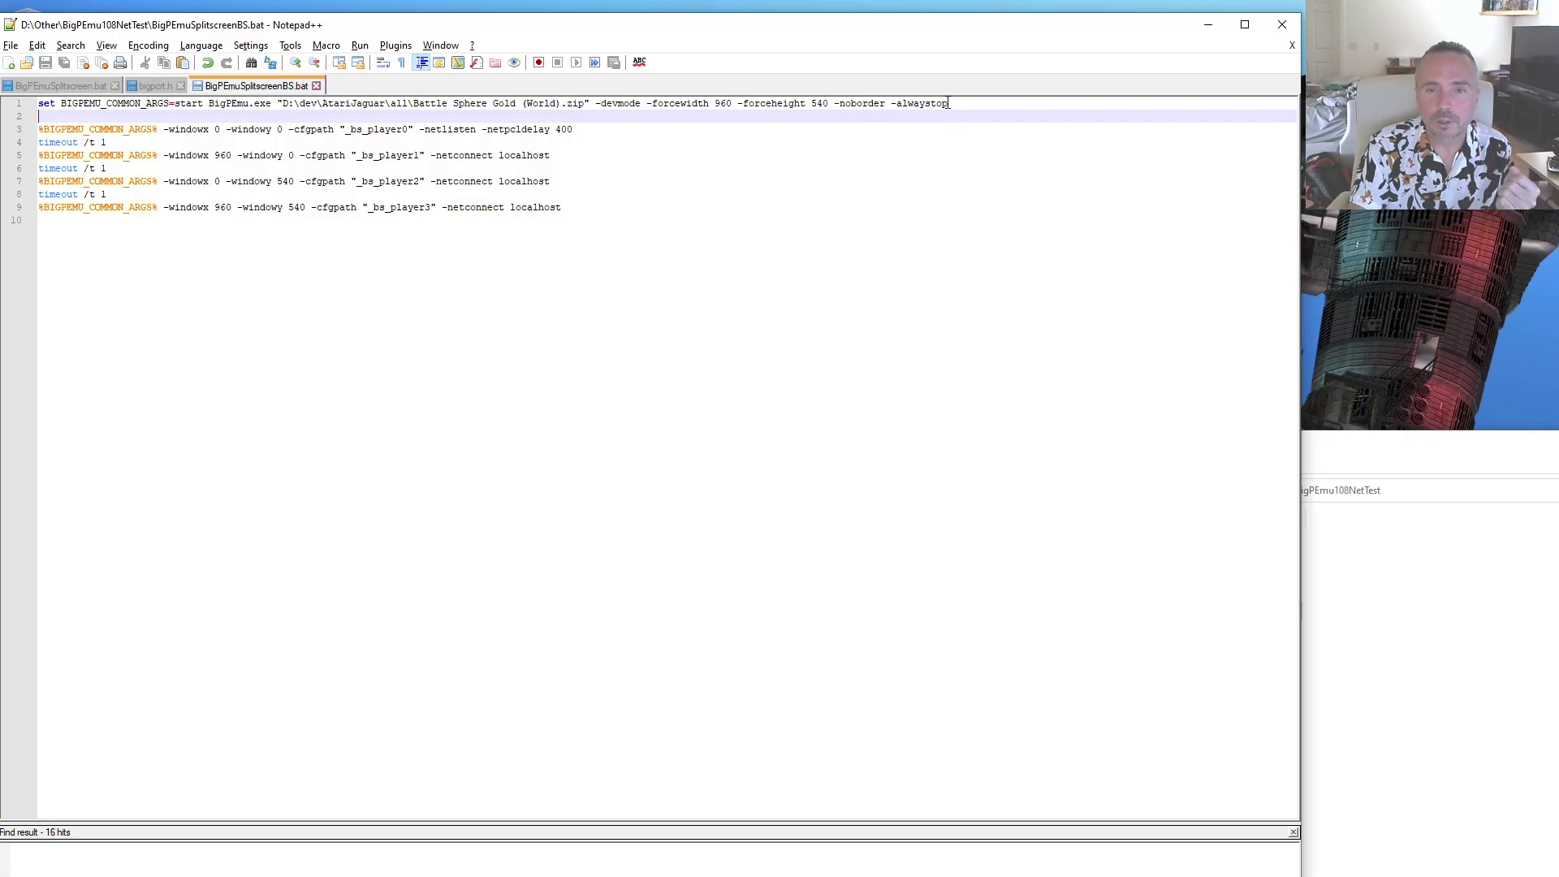
pyautogui.click(947, 126)
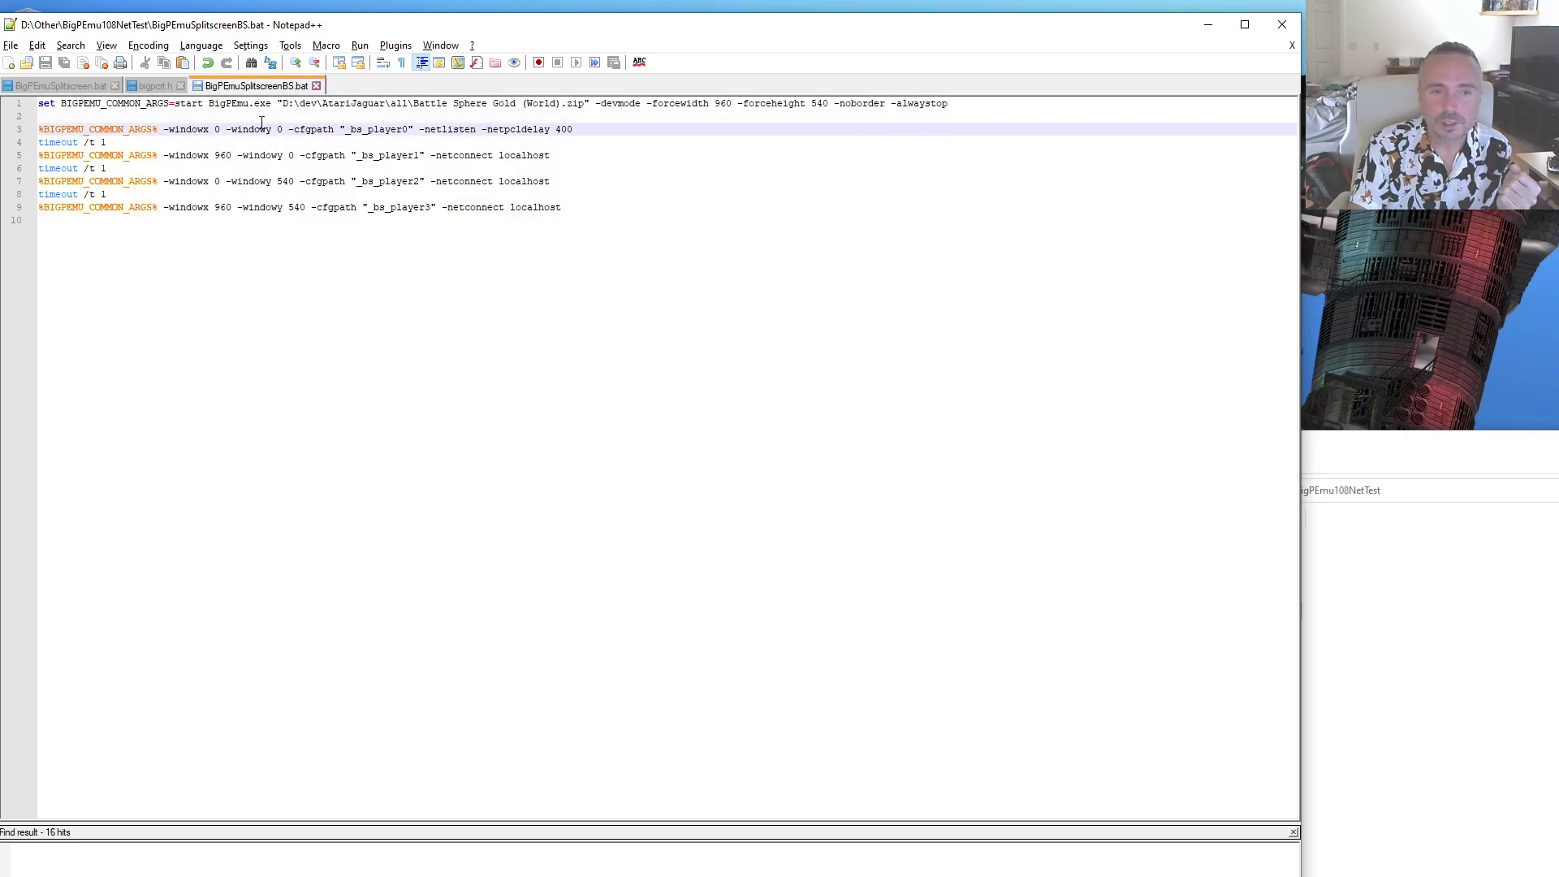
pyautogui.doubleClick(444, 129)
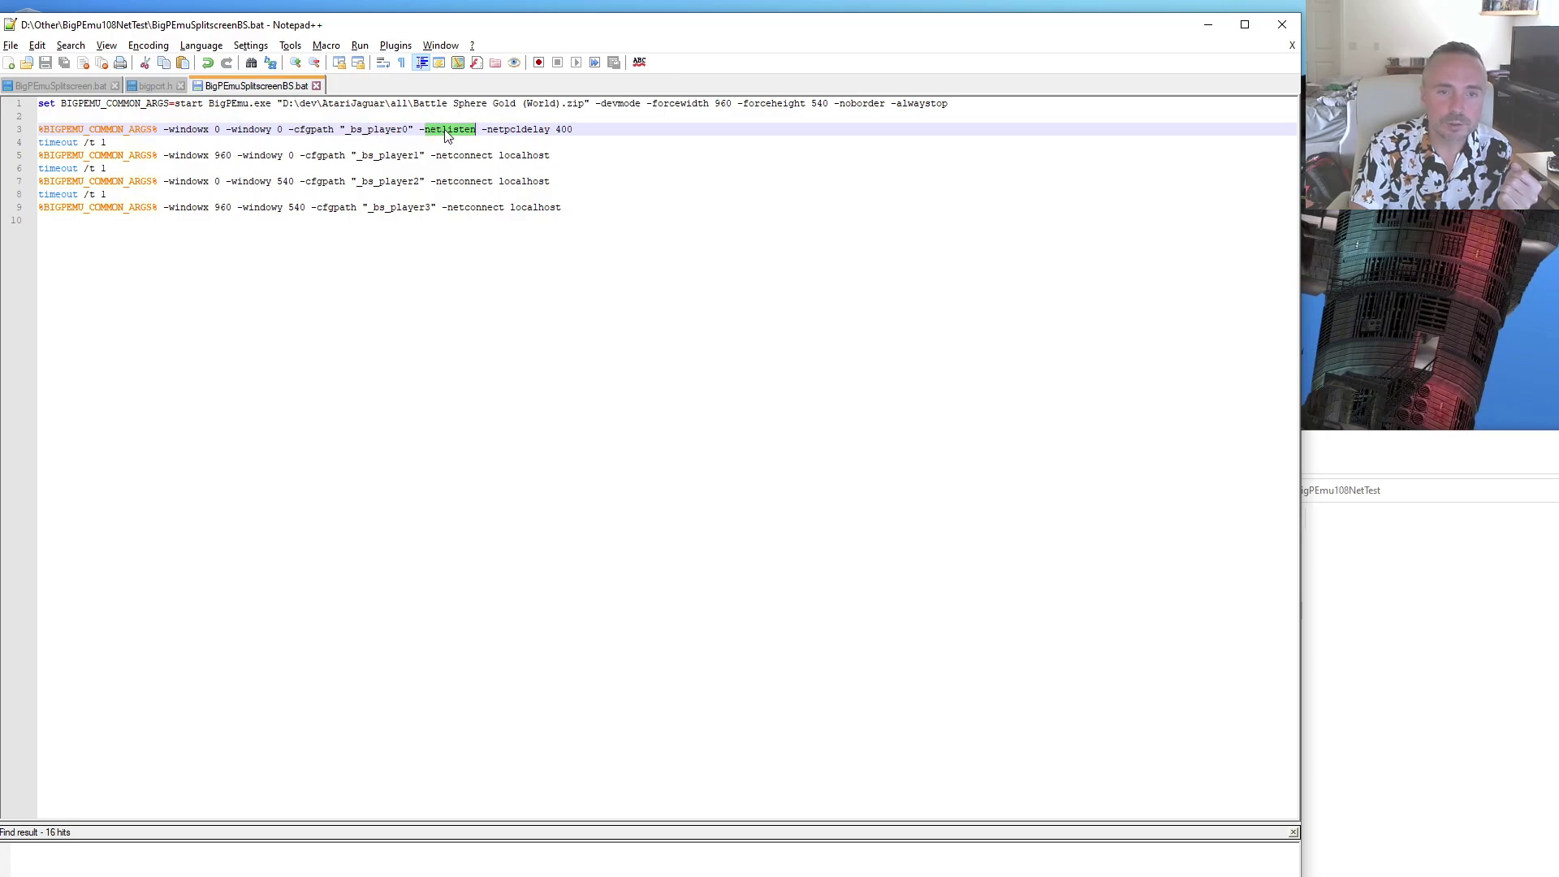
pyautogui.doubleClick(514, 130)
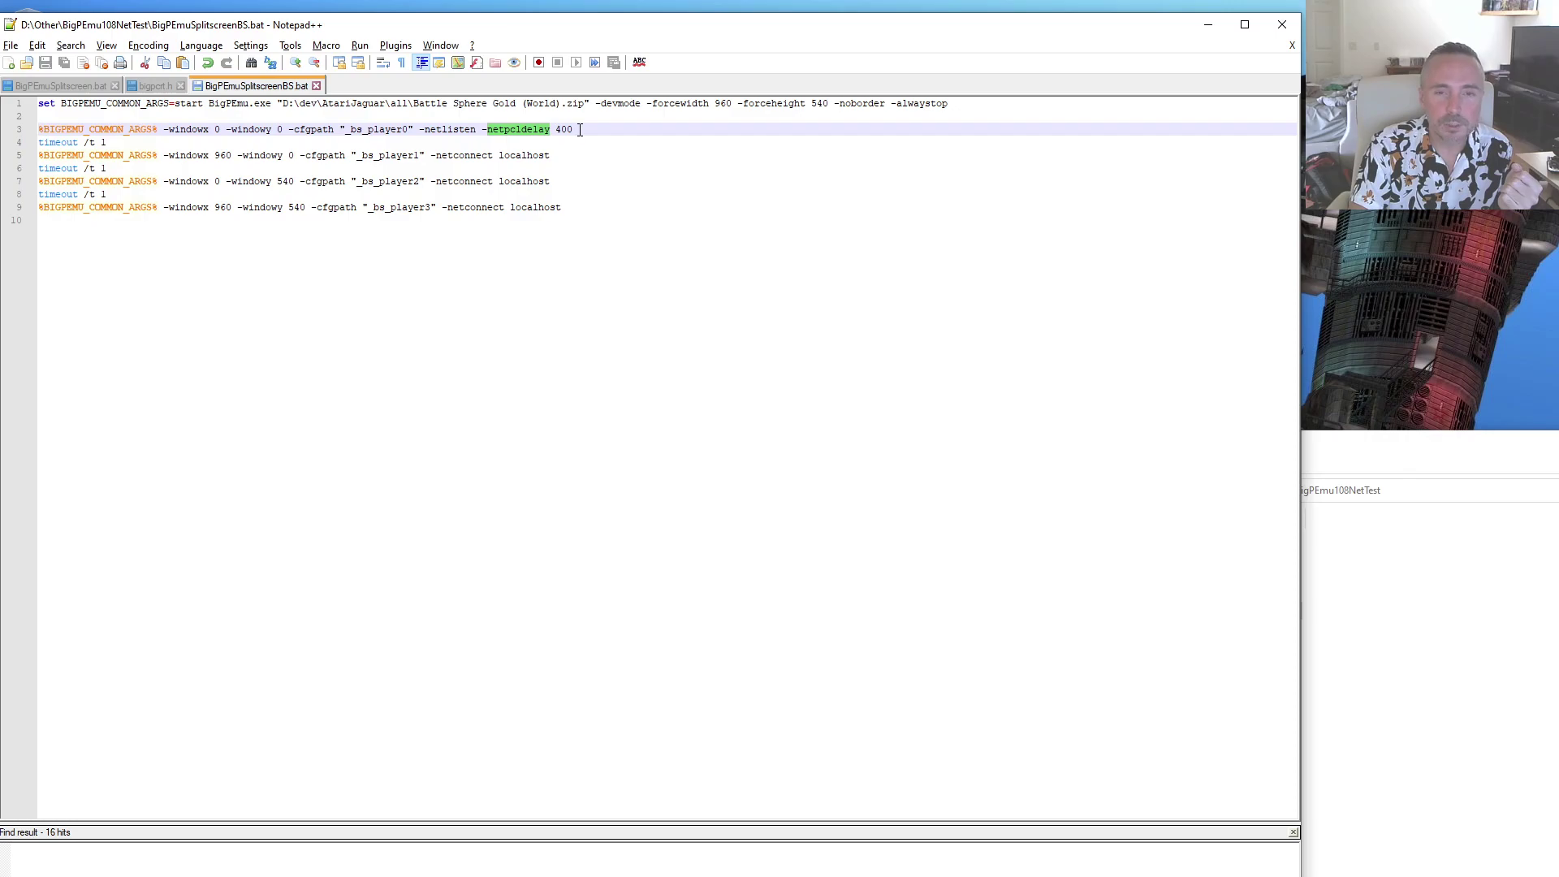
pyautogui.doubleClick(580, 130)
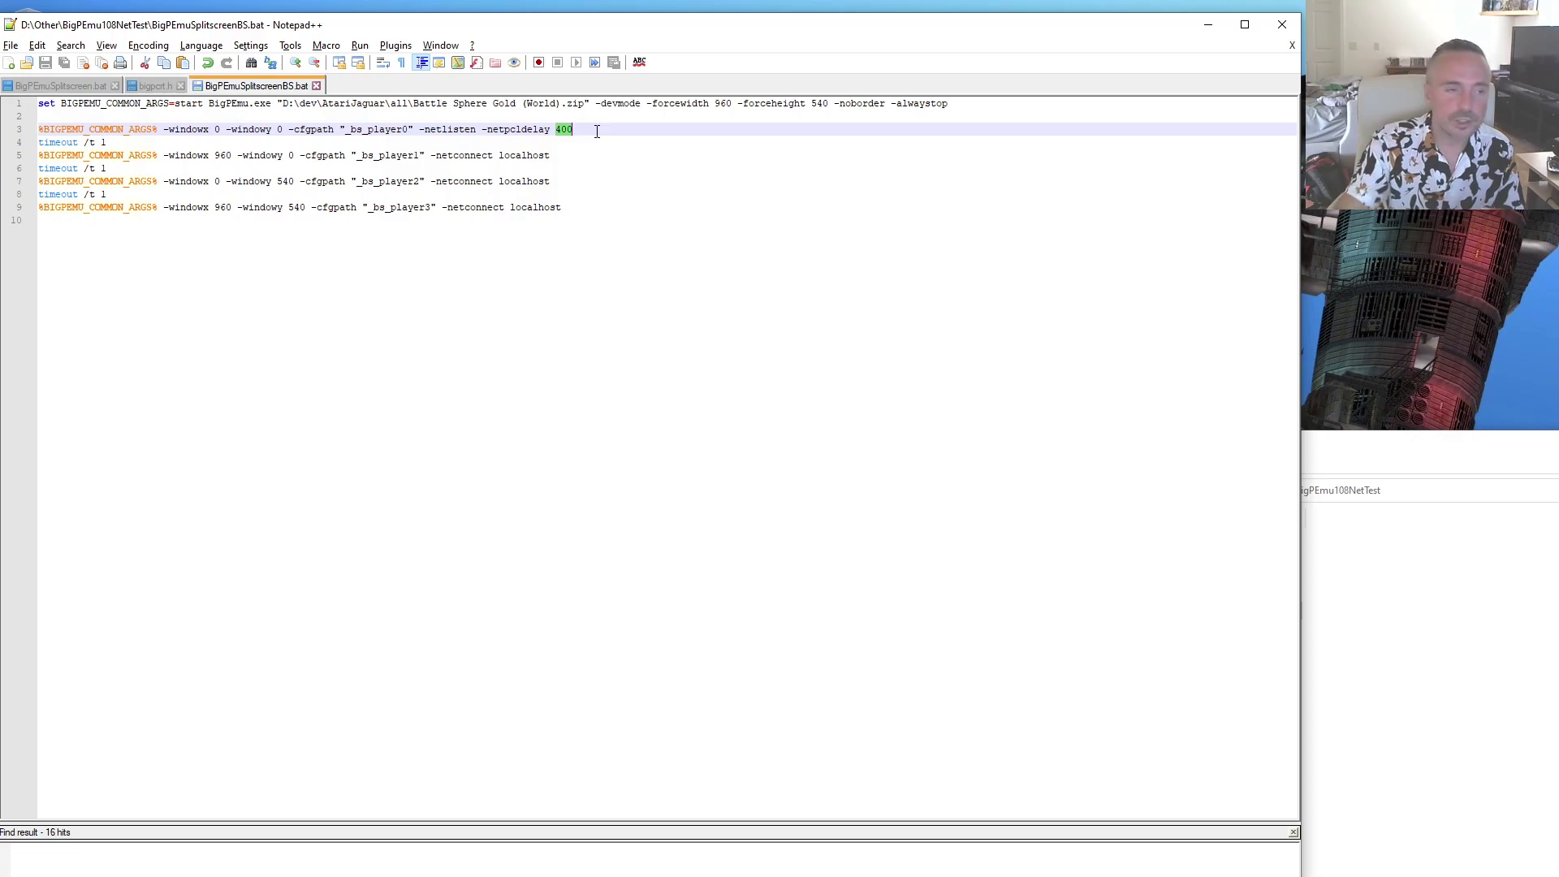
# - Append the -bginput argument to the end of the script's first line
pyautogui.click(1400, 452)
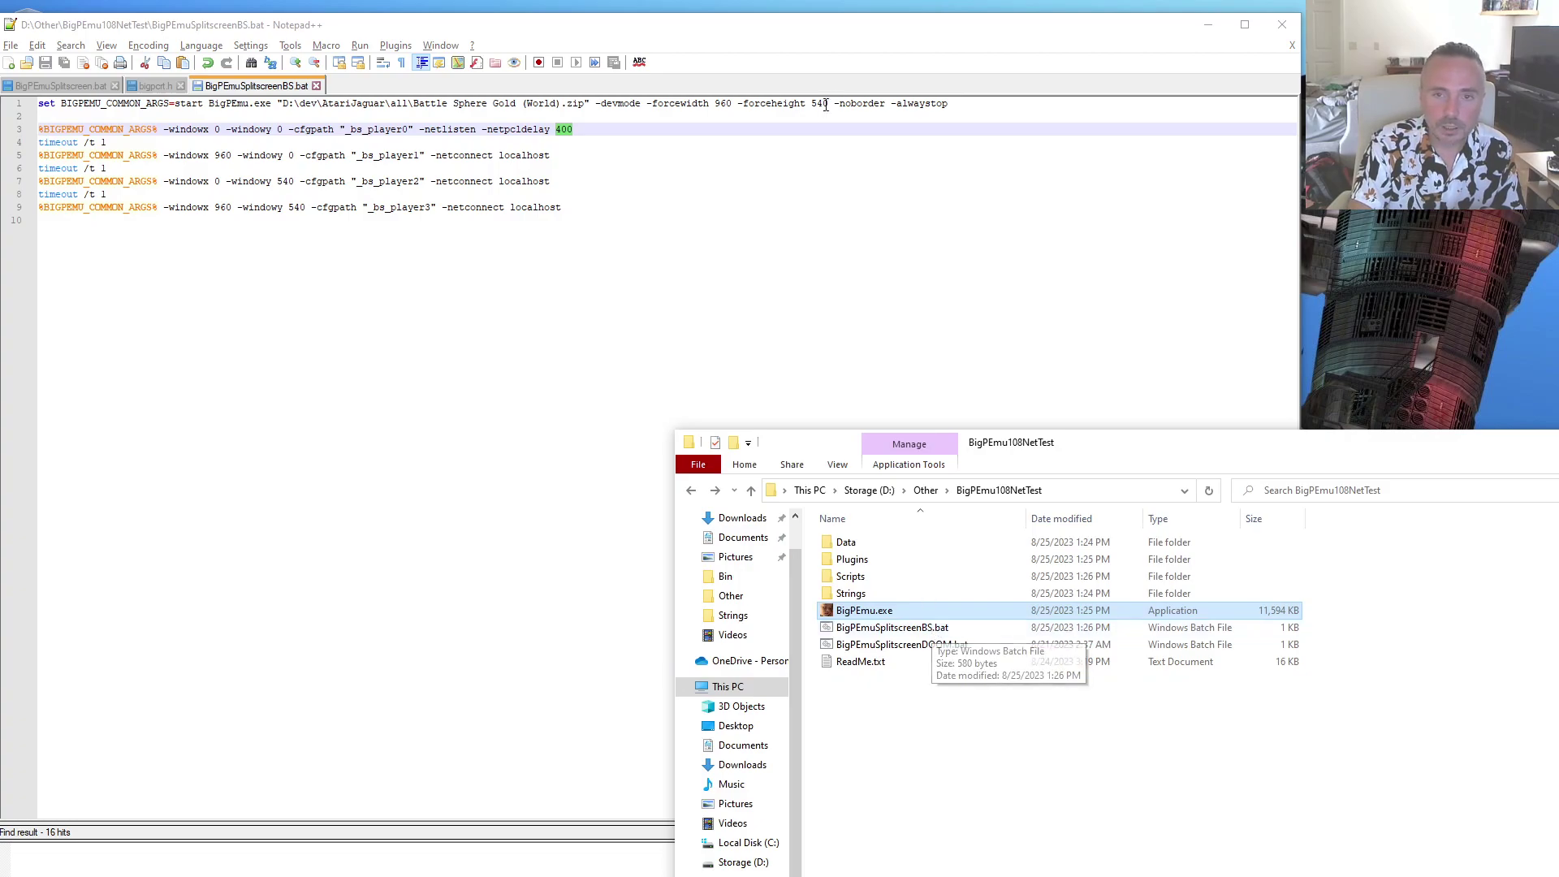
pyautogui.click(970, 106)
pyautogui.write('-bginput')
pyautogui.doubleClick(977, 105)
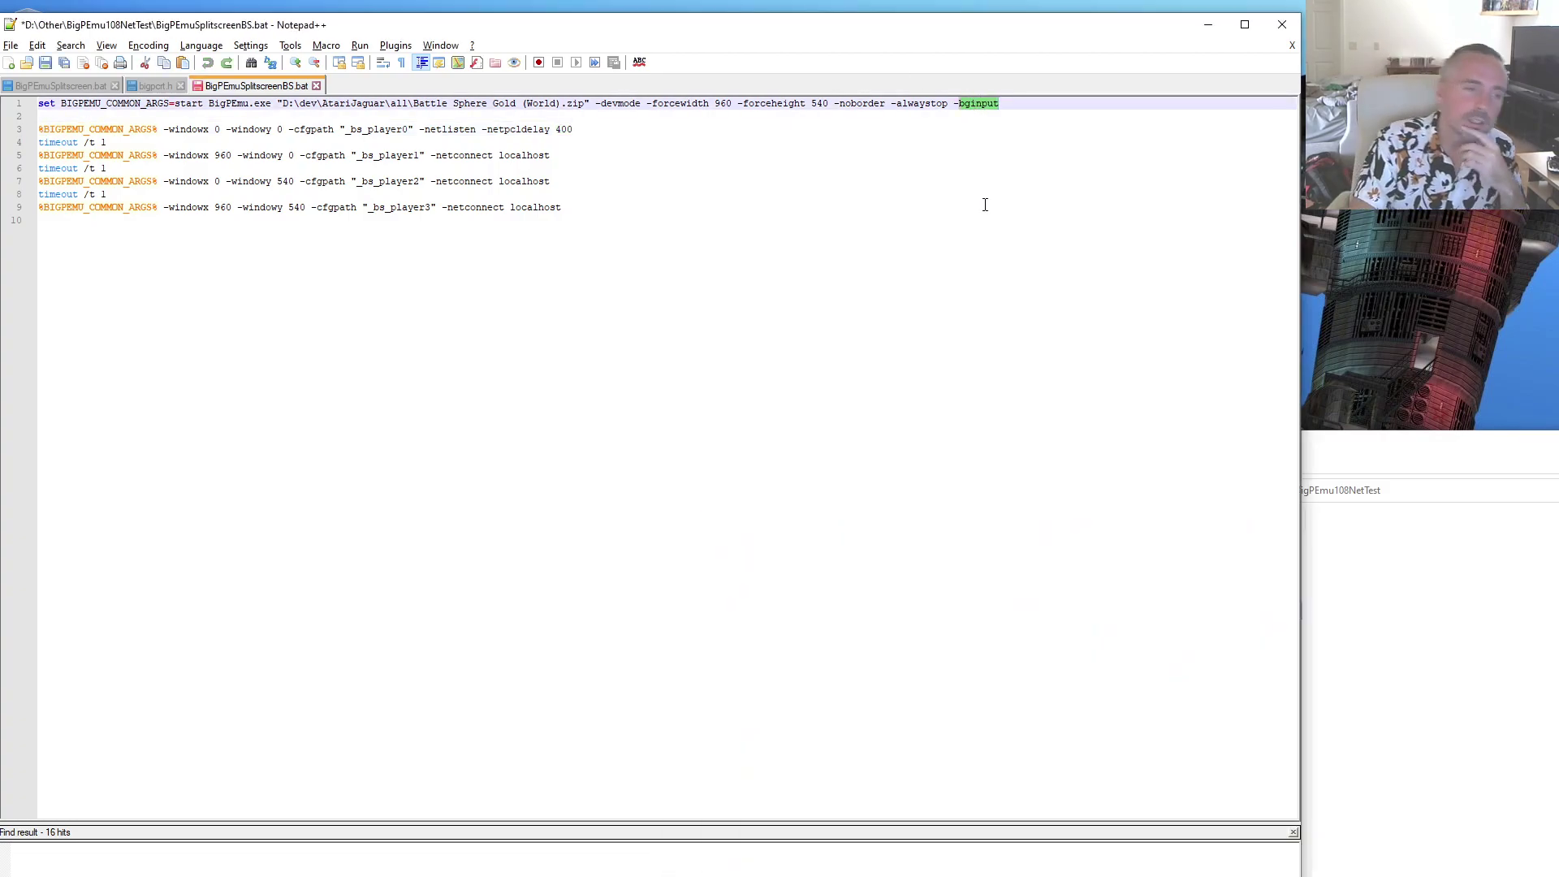
pyautogui.click(1011, 103)
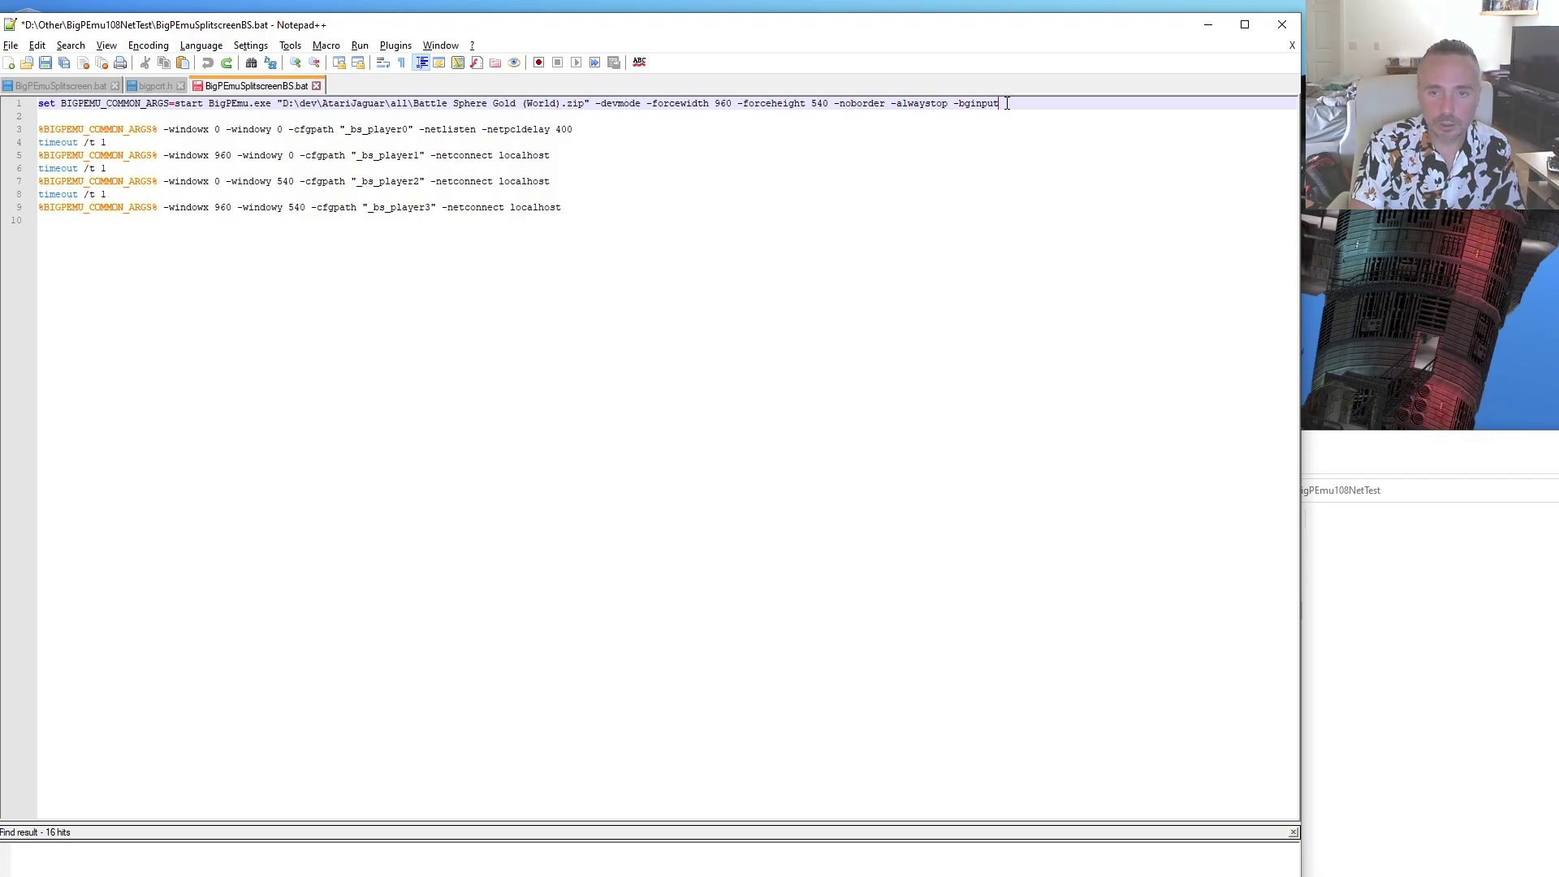
# - Remove the -bginput argument from the script's first line
pyautogui.doubleClick(1007, 104)
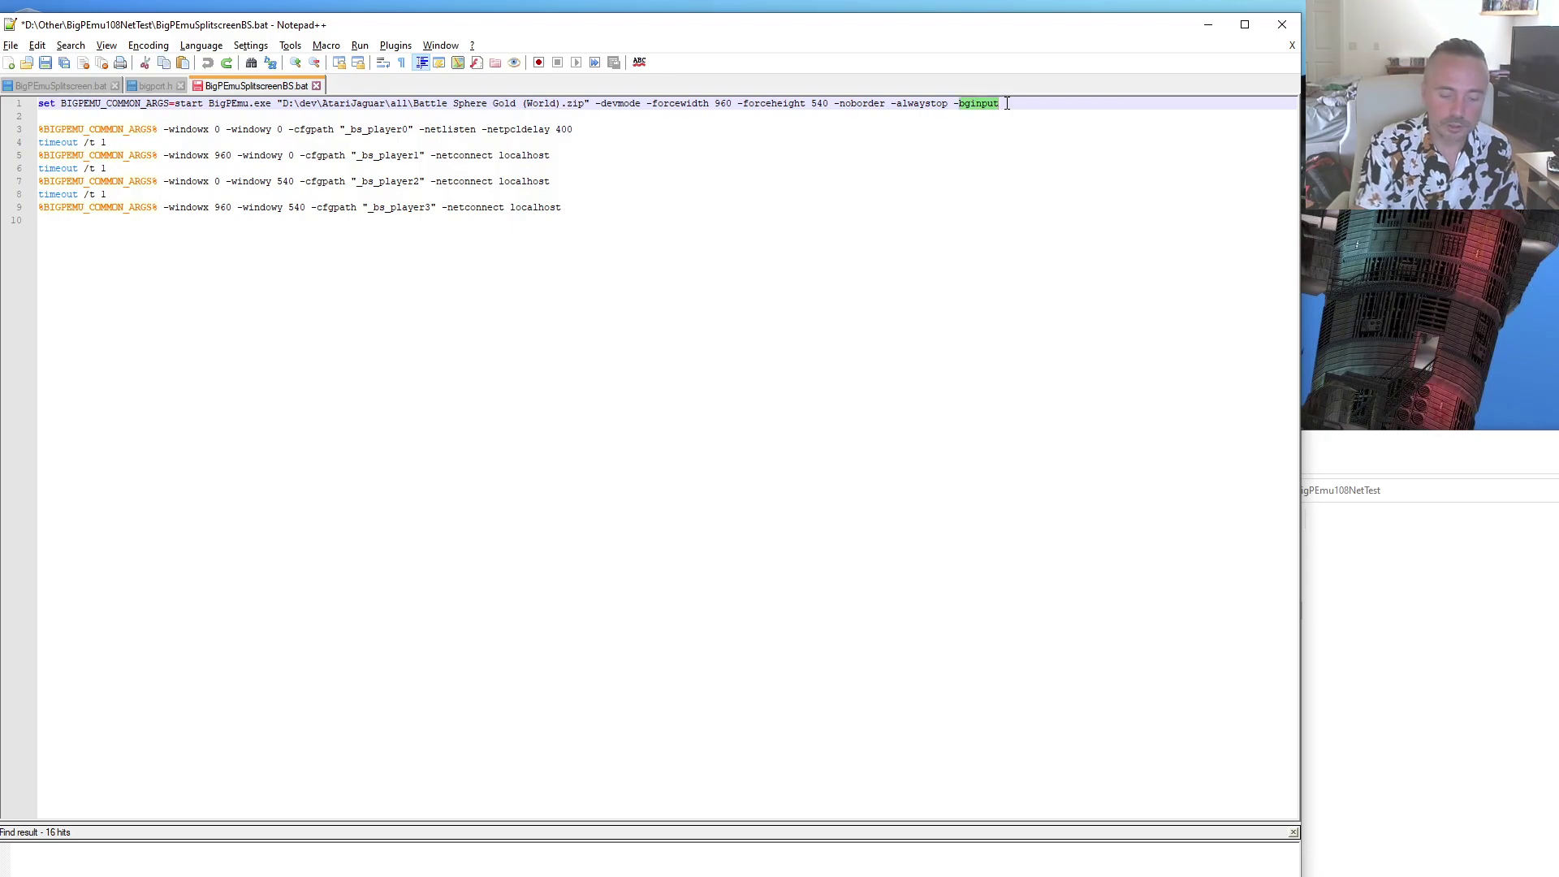
pyautogui.press('BackSpace')
pyautogui.press('BackSpace')
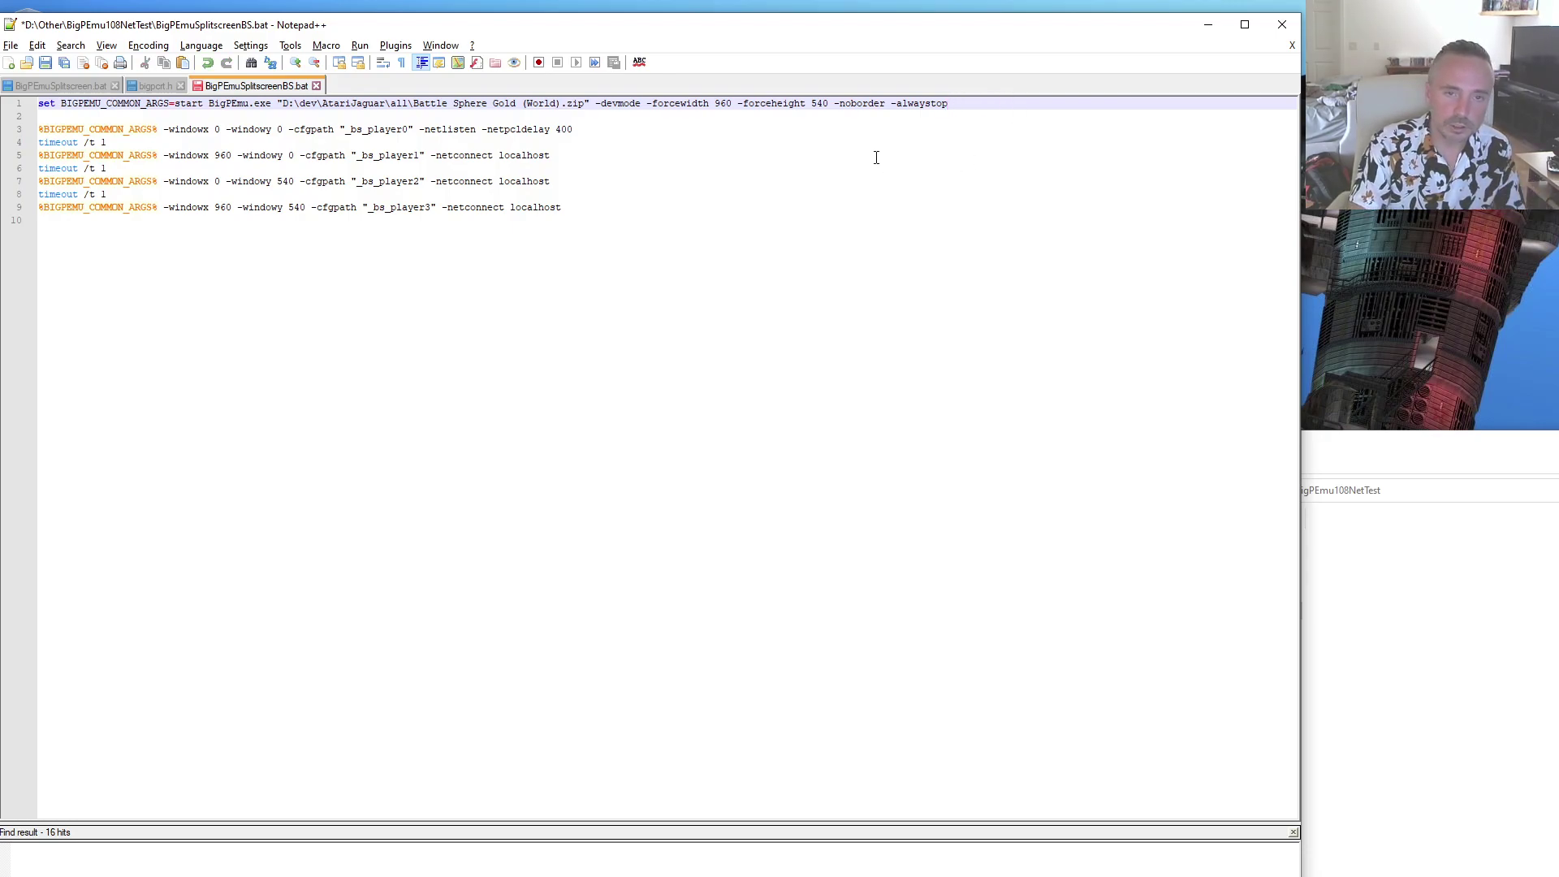
# - Examine the -cfgpath values _bs_player0, _bs_player1 and _bs_player2, returning to _bs_player0
pyautogui.doubleClick(369, 130)
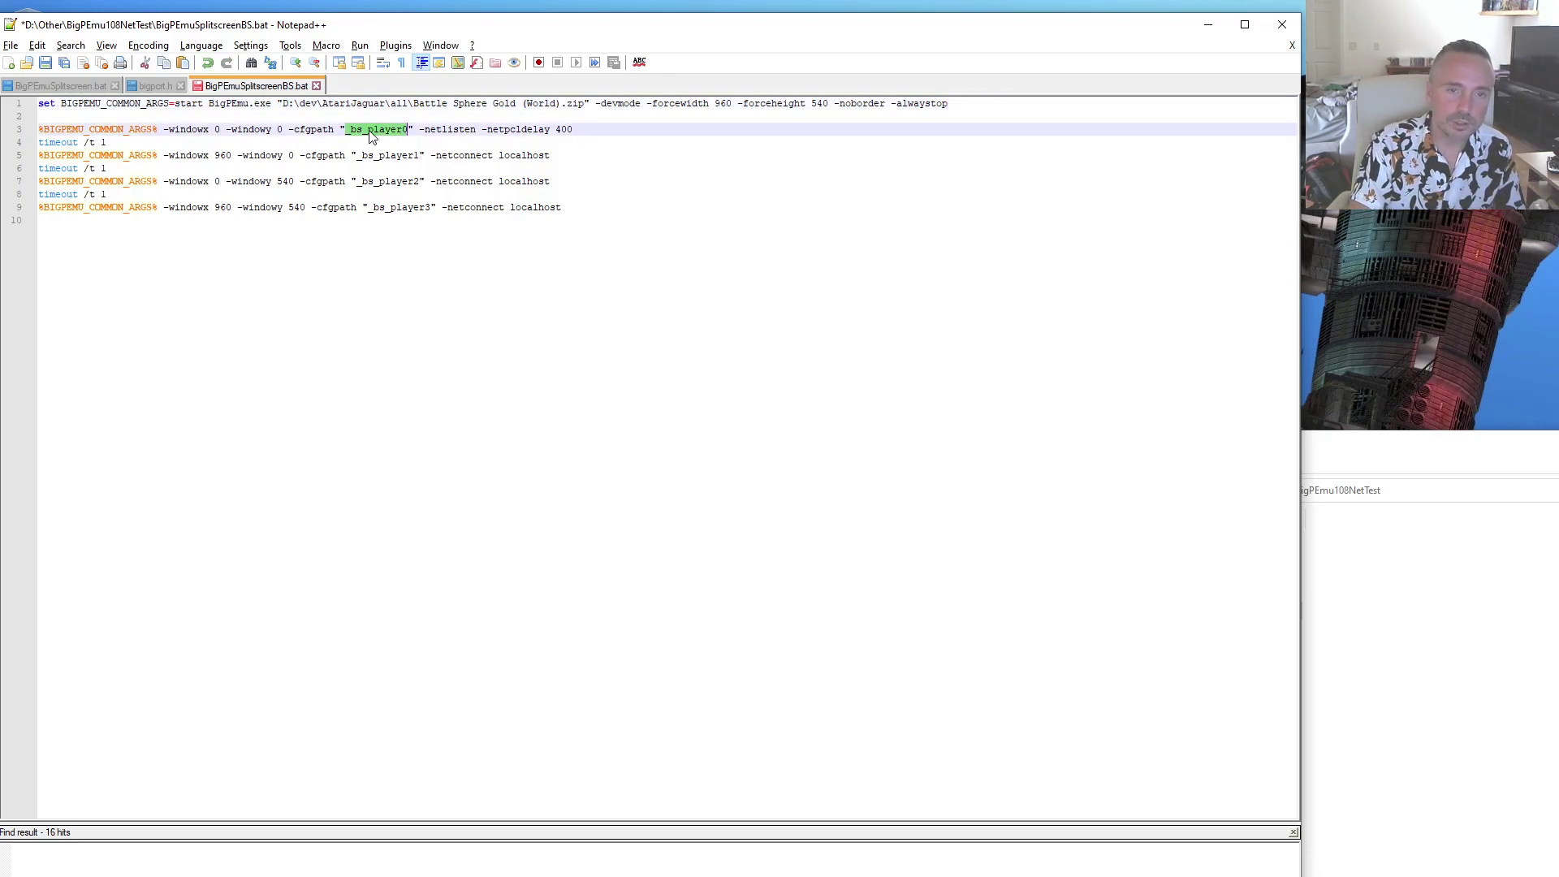
pyautogui.doubleClick(380, 156)
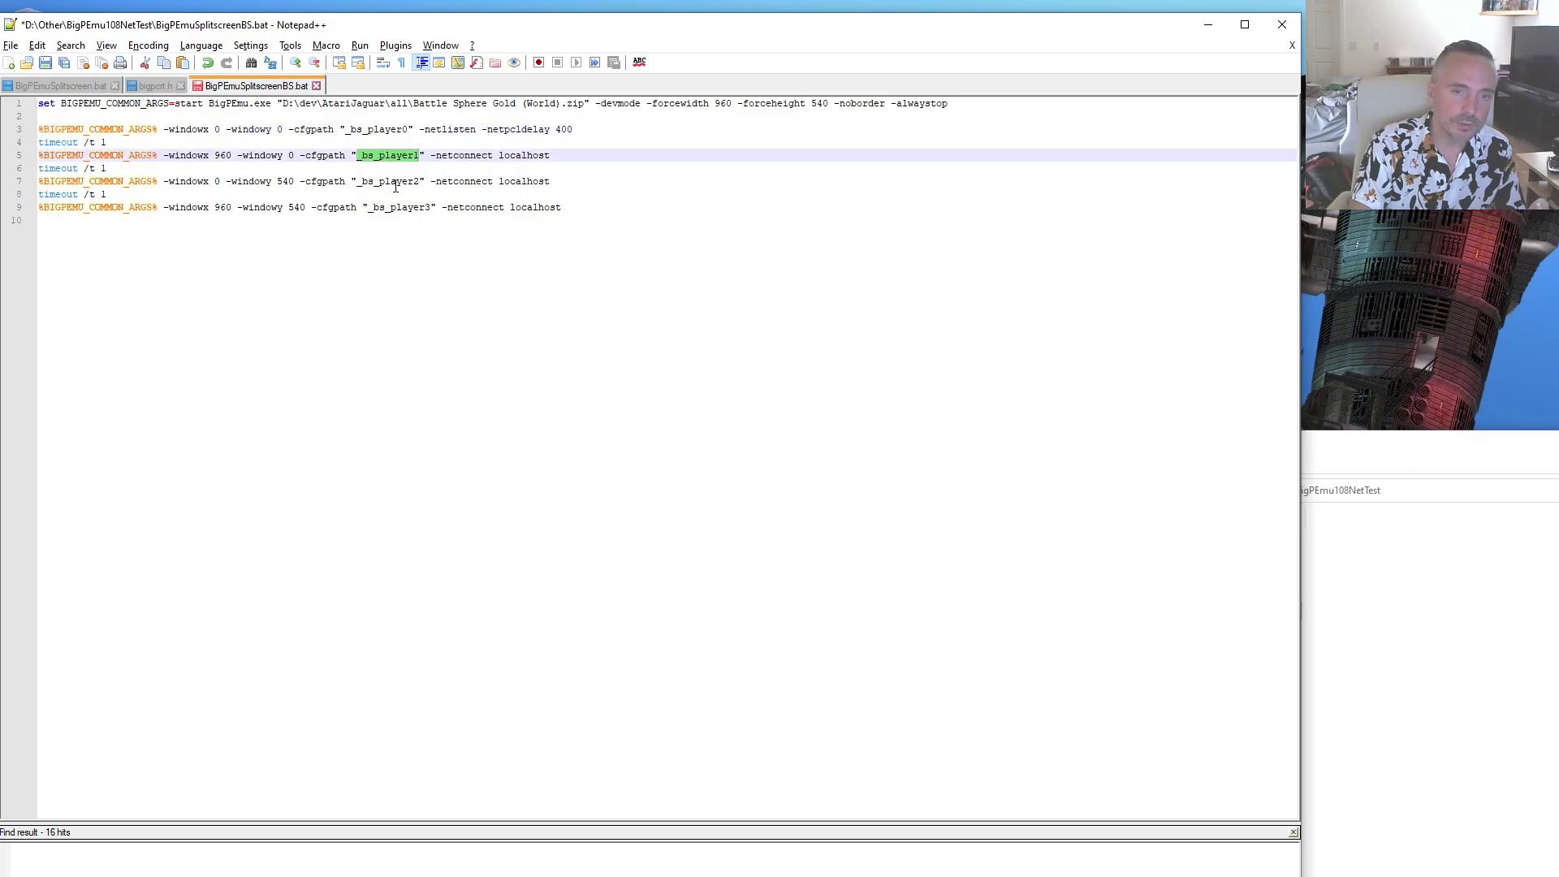
pyautogui.doubleClick(388, 182)
pyautogui.doubleClick(387, 130)
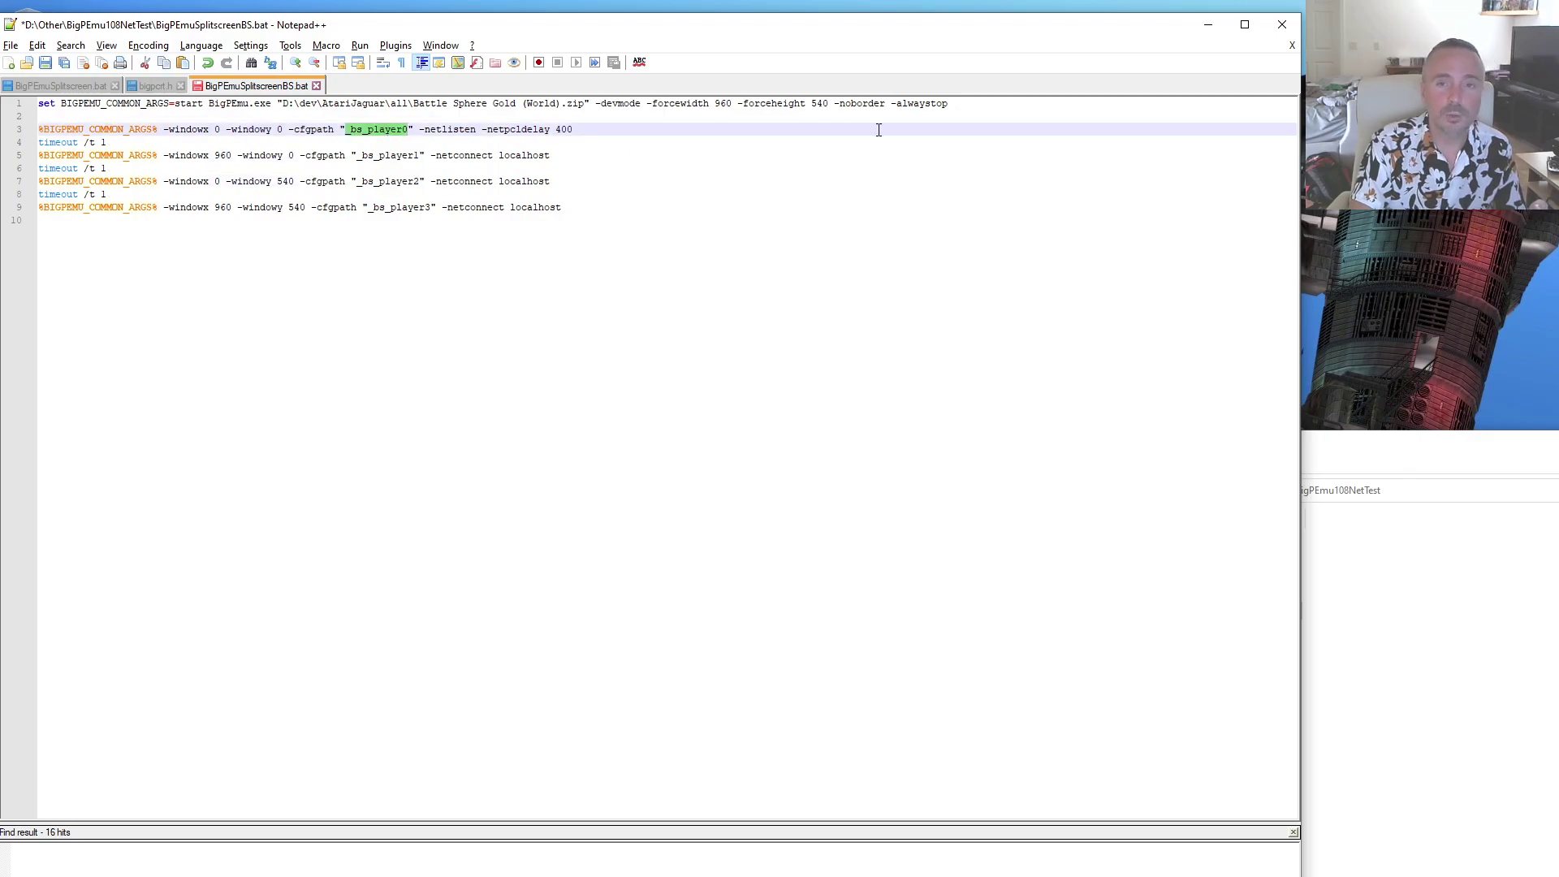
pyautogui.doubleClick(375, 132)
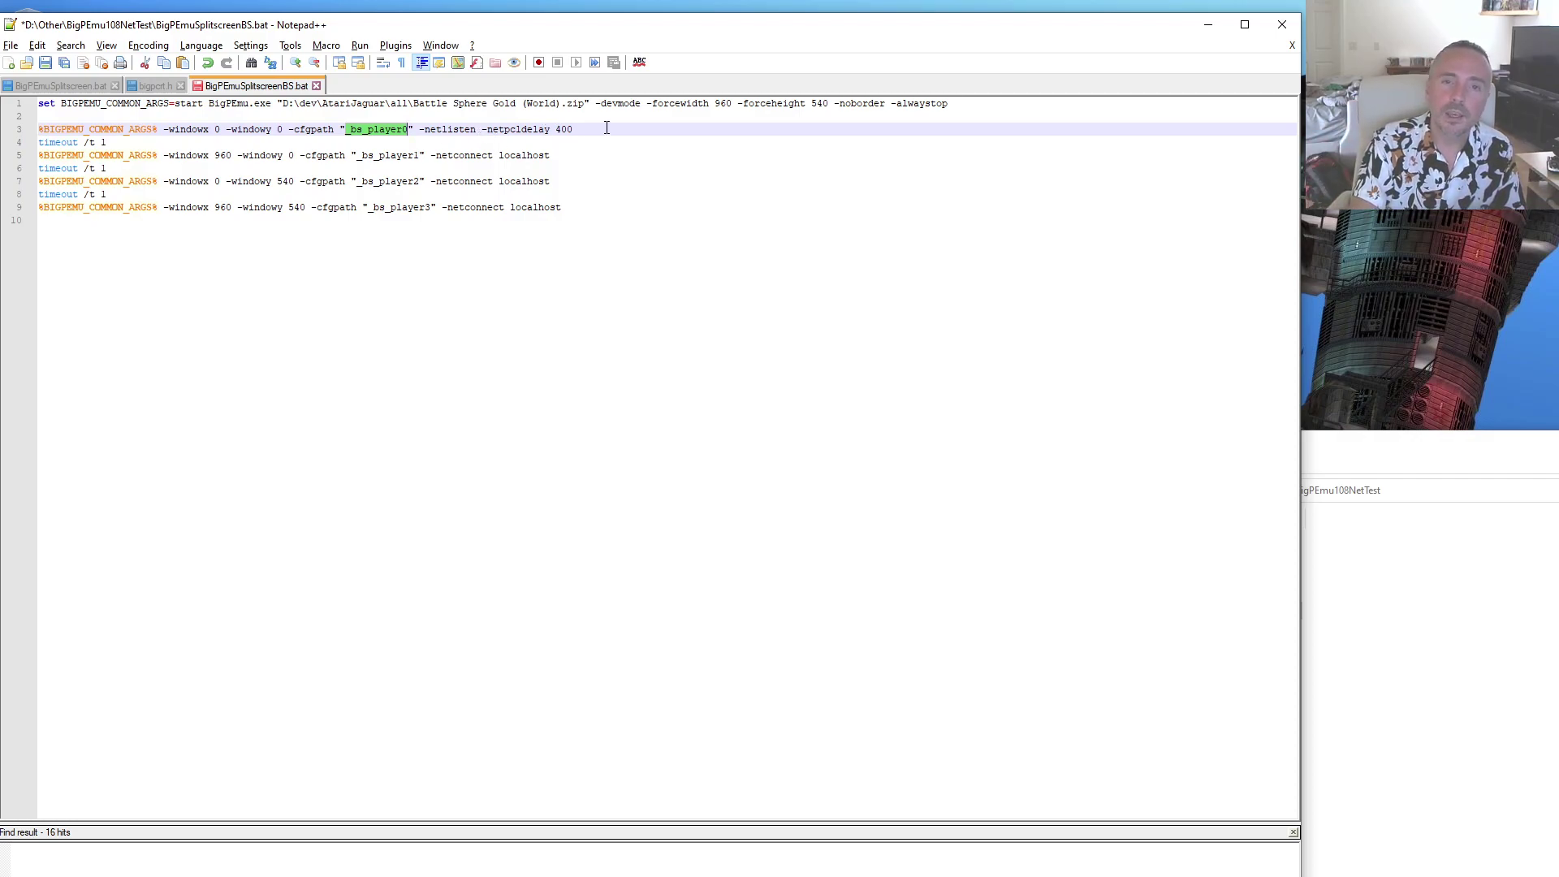
# - Add the -bginput argument after -alwaystop in the script's first line and save the file
pyautogui.click(859, 130)
pyautogui.press('Up')
pyautogui.press('Up')
pyautogui.press('End')
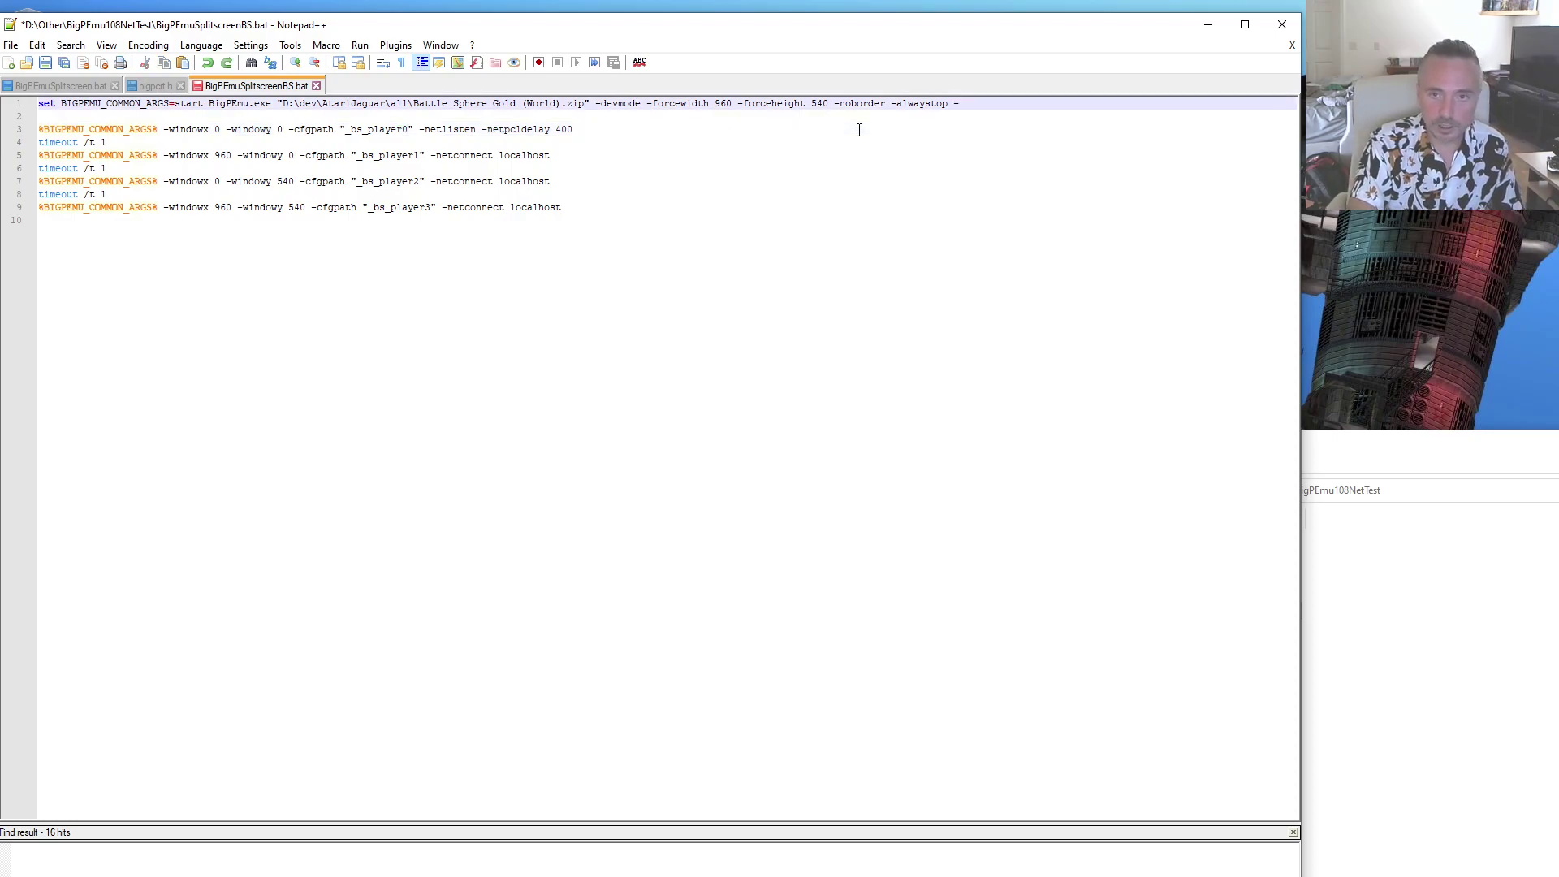
pyautogui.write('-bginput')
pyautogui.hotkey('ctrl', 's')
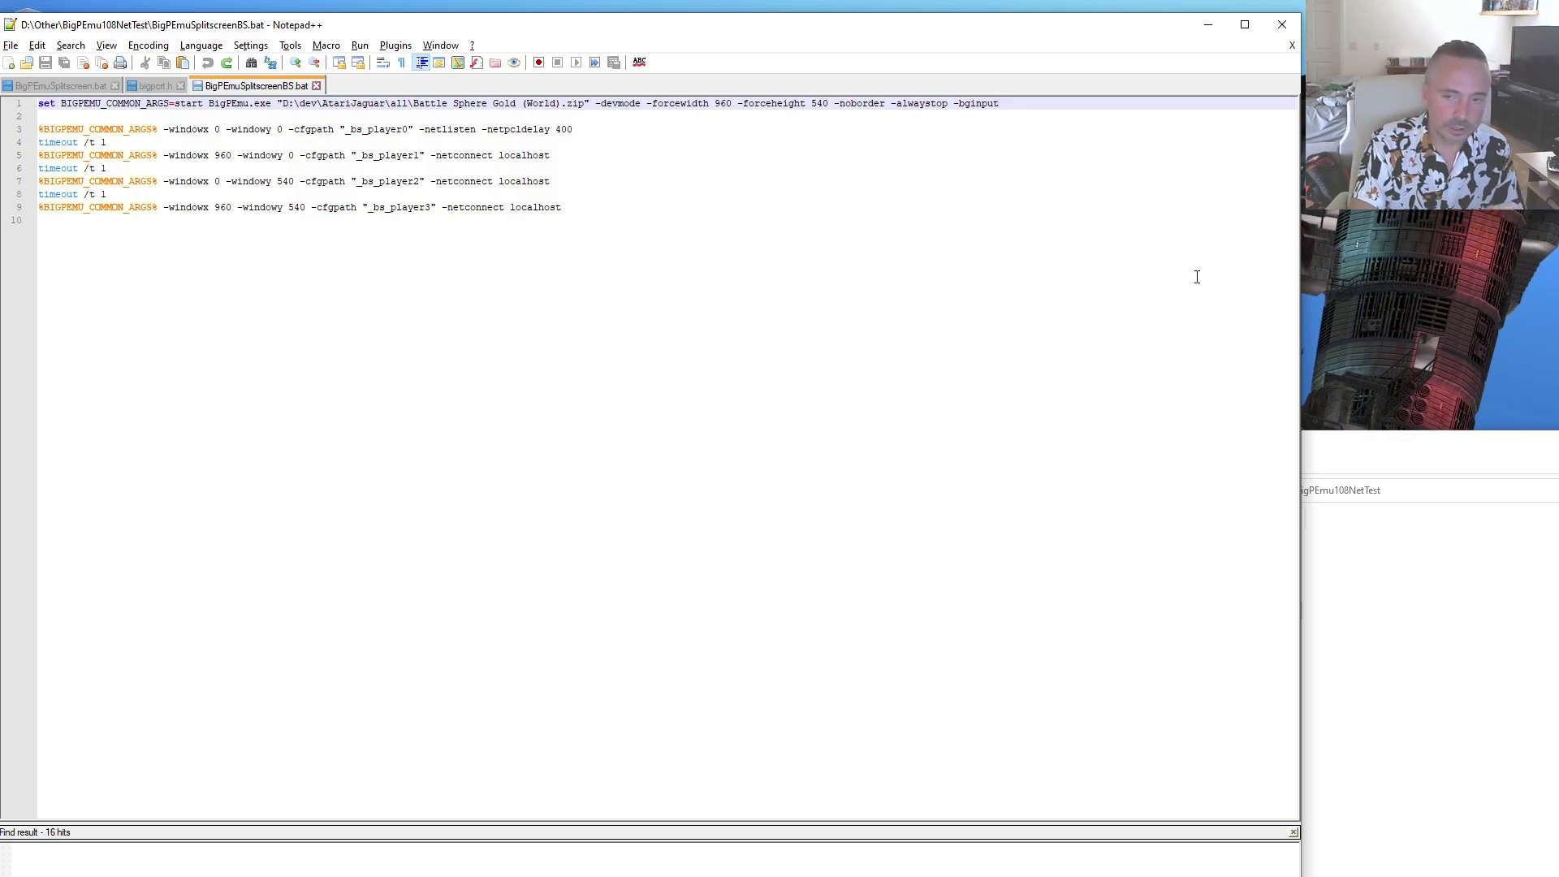
# - Run BigPEmuSplitscreenBS.bat from the BigPEmu108NetTest folder in File Explorer
pyautogui.click(1398, 460)
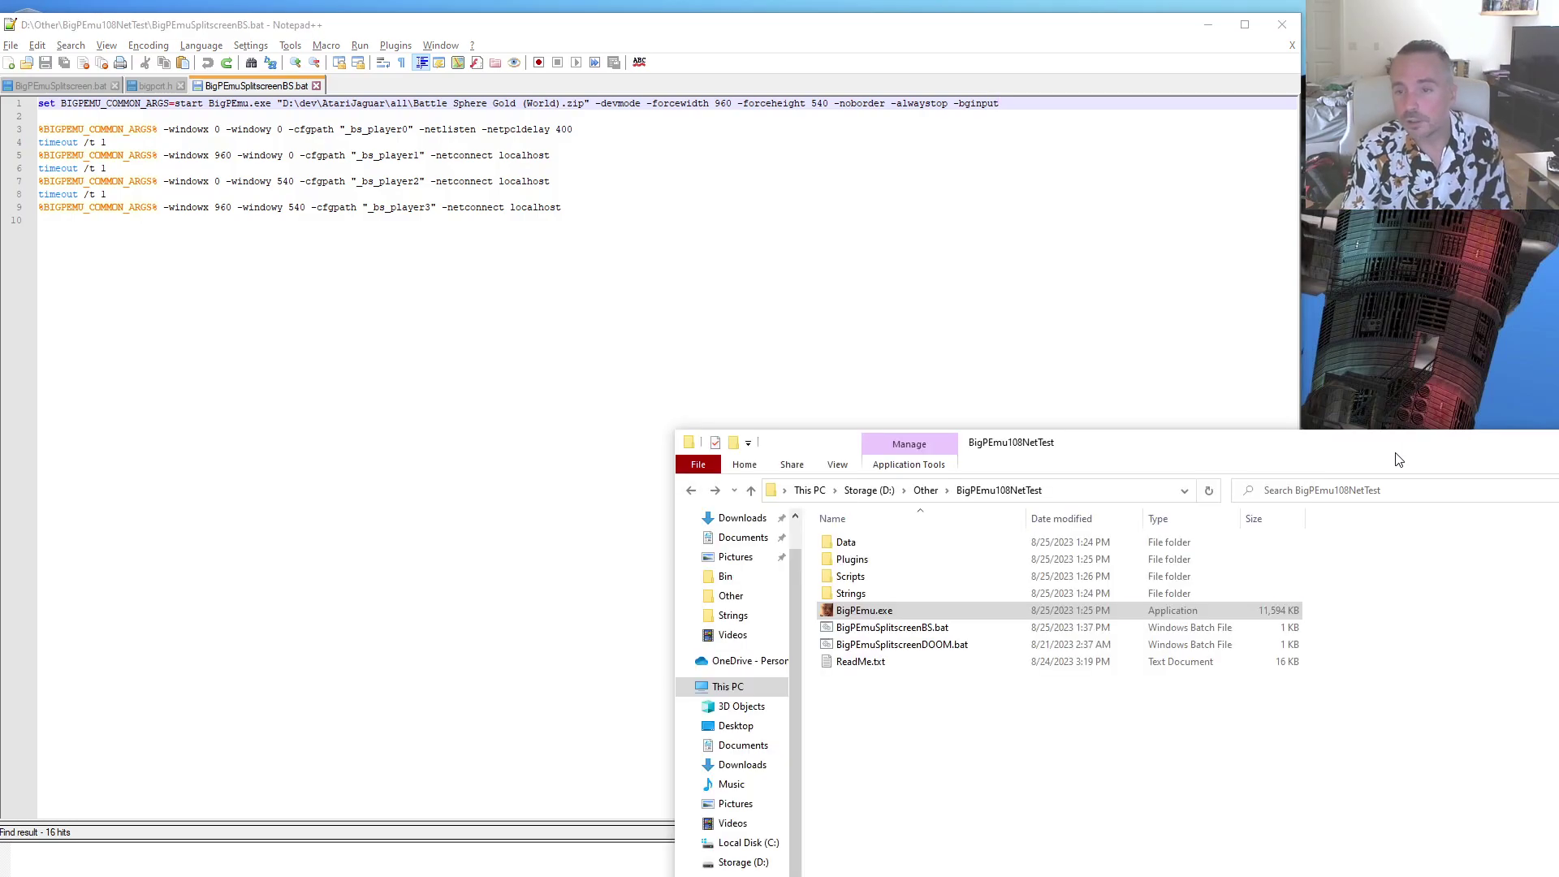
pyautogui.doubleClick(920, 631)
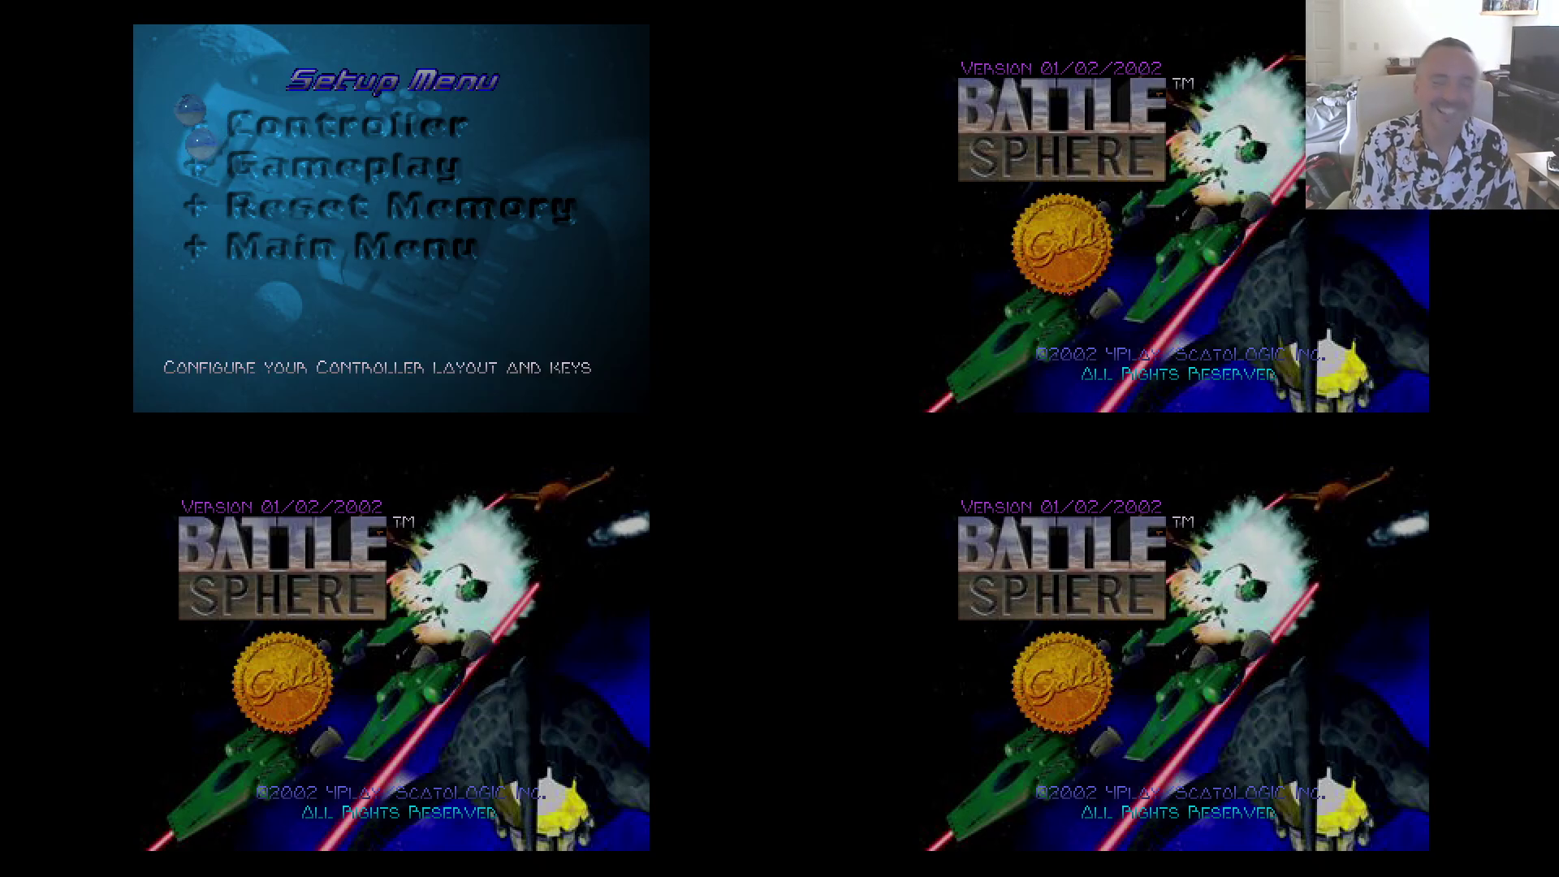
# - Set the engine and music options to Off in the first instance's Gameplay Options
pyautogui.press('Down')
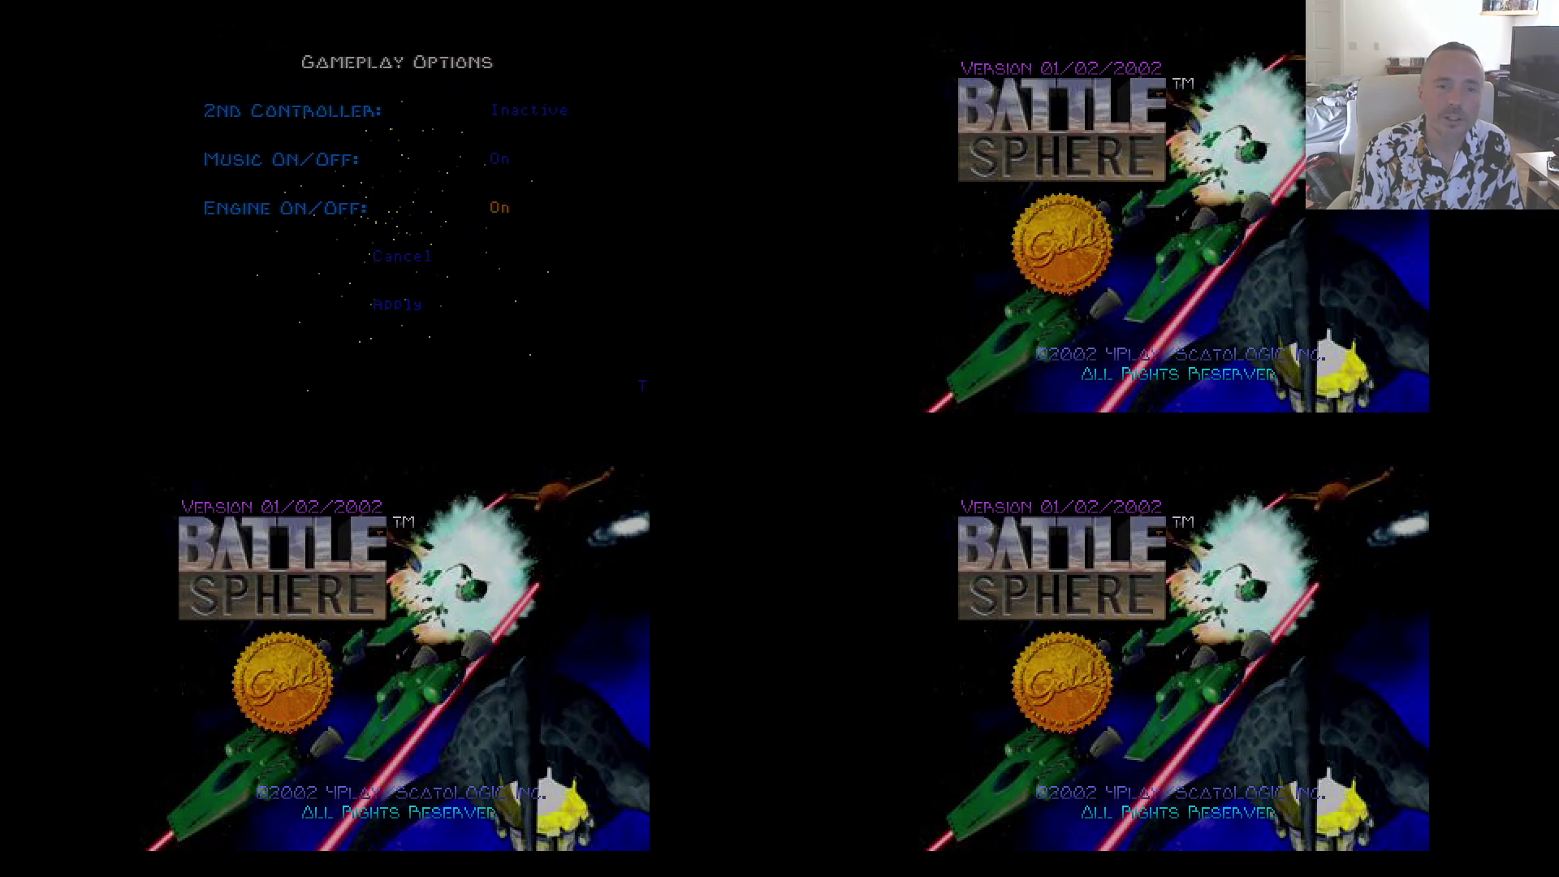
pyautogui.press('Right')
pyautogui.press('Up')
pyautogui.press('Right')
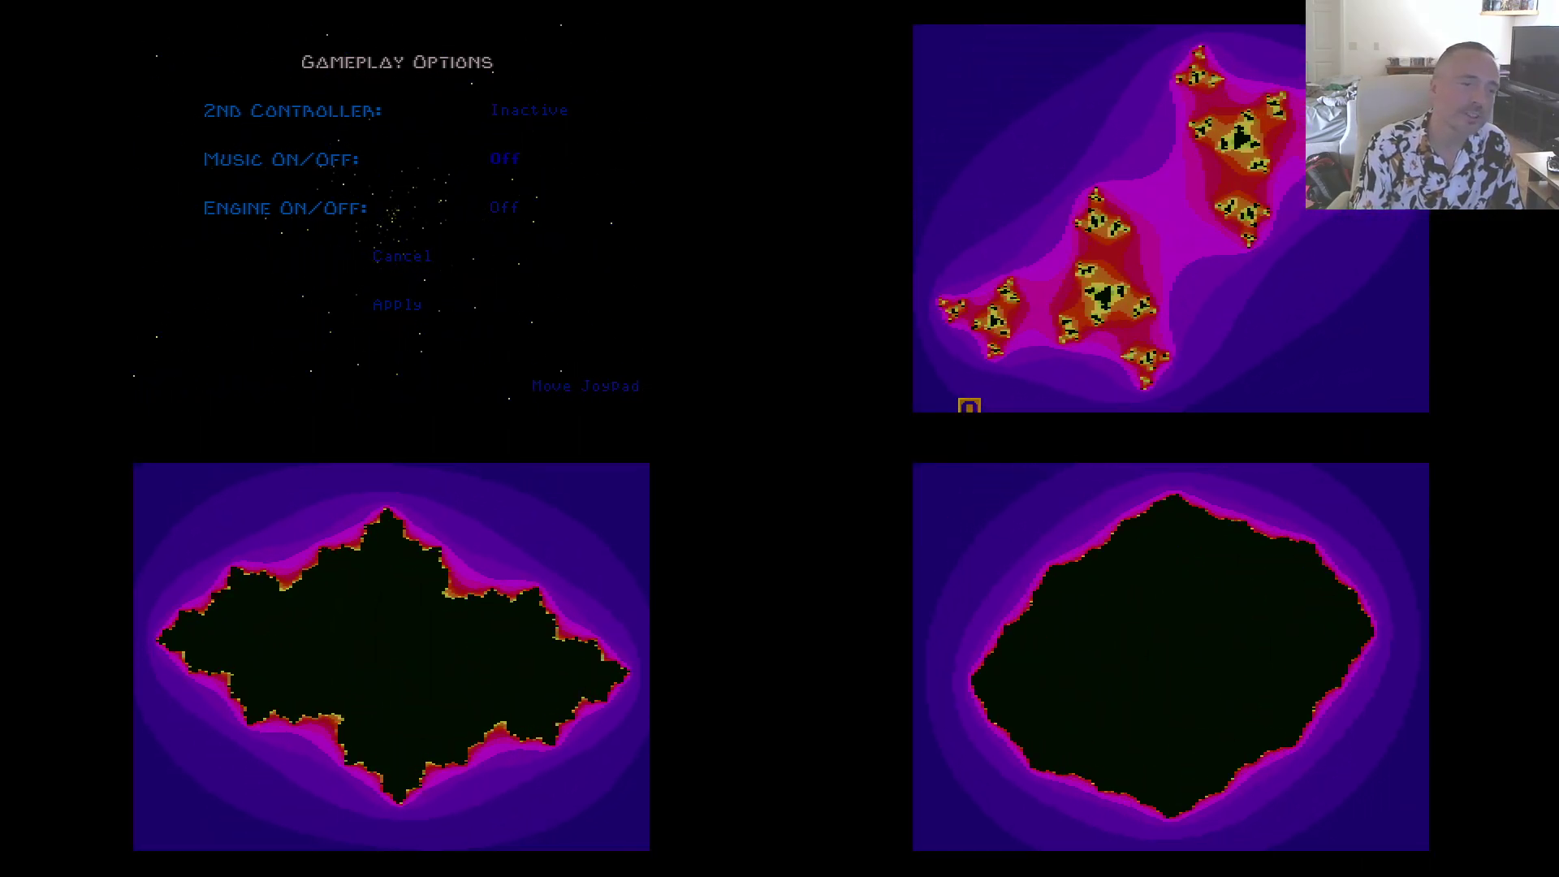
# - Load a saved state from the first instance's emulator system menu
pyautogui.press('Escape')
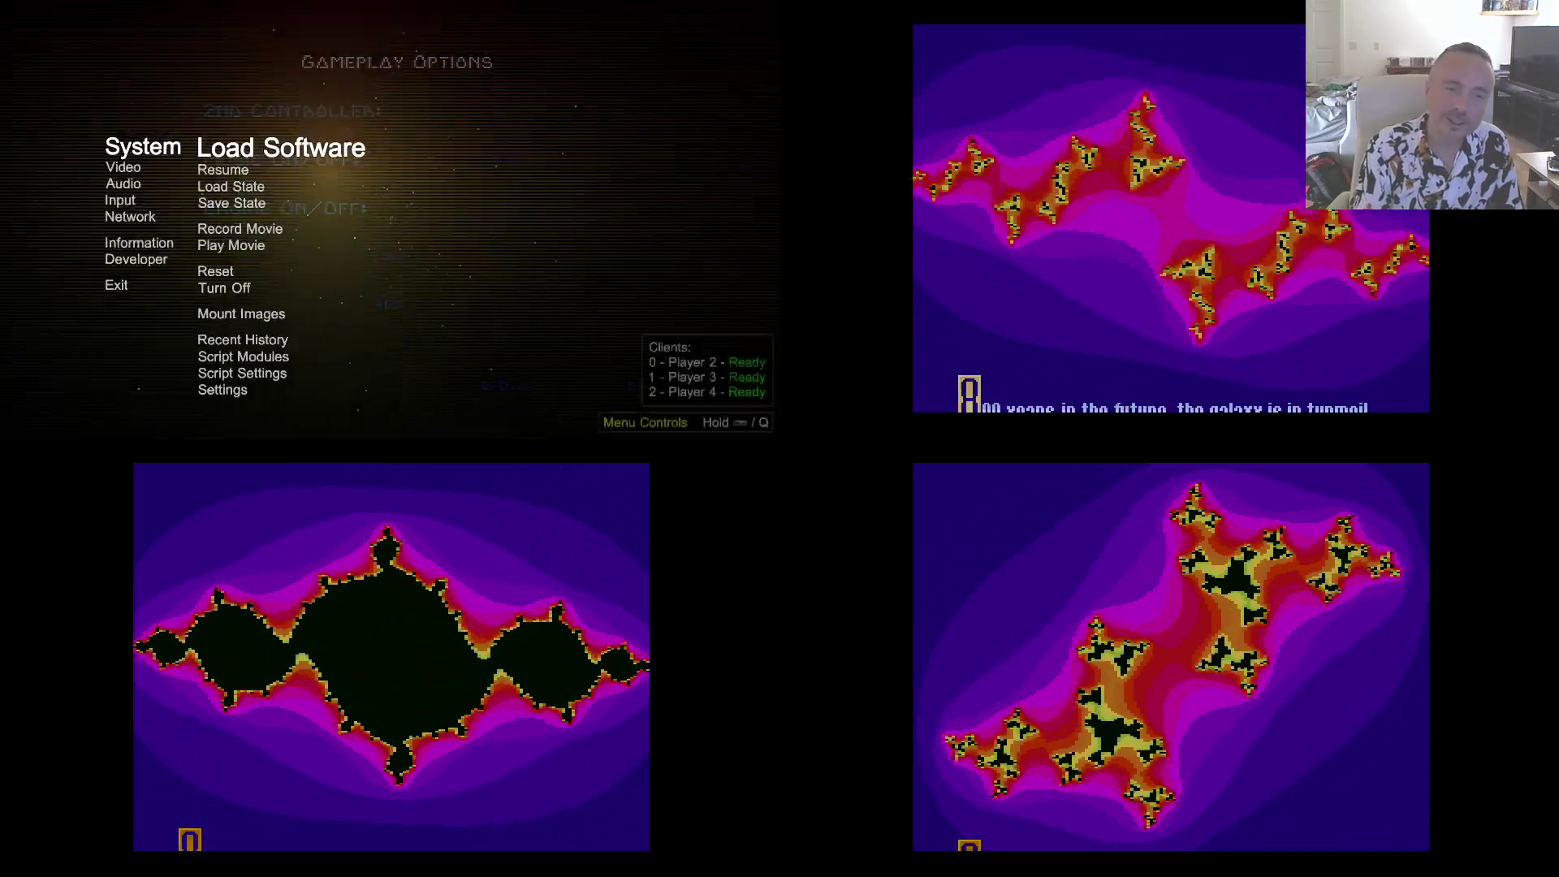
pyautogui.press('Down')
pyautogui.press('Down')
pyautogui.press('Down')
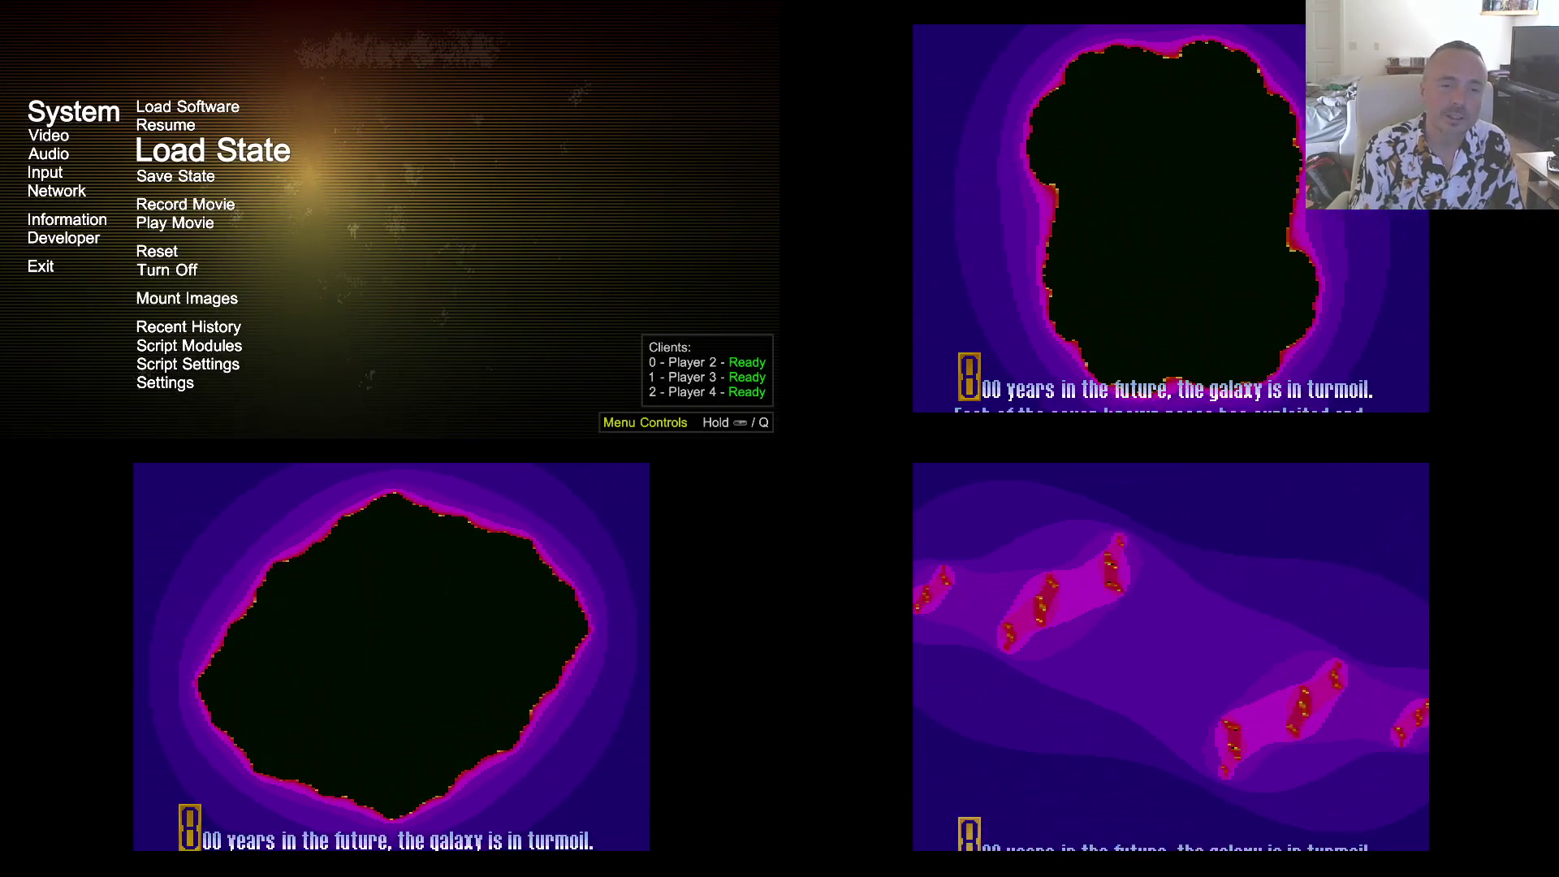
pyautogui.press('Return')
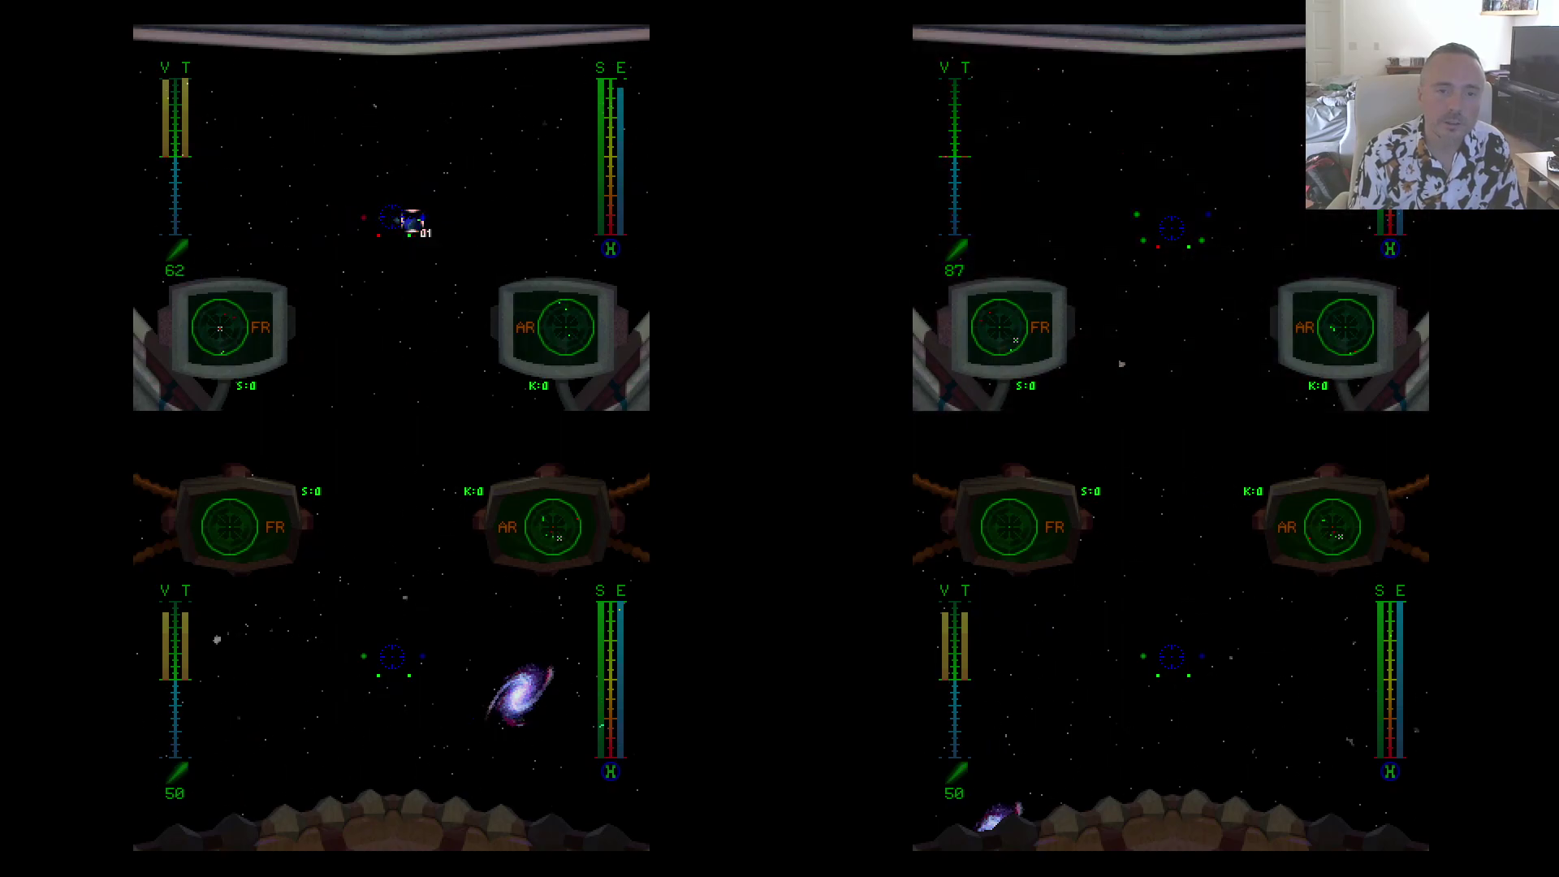
# - Fire at the targeted ship from the first instance until it is destroyed, and exit the networked game
pyautogui.press('space')
pyautogui.press('space')
pyautogui.press('space')
pyautogui.press('space')
pyautogui.press('space')
pyautogui.press('space')
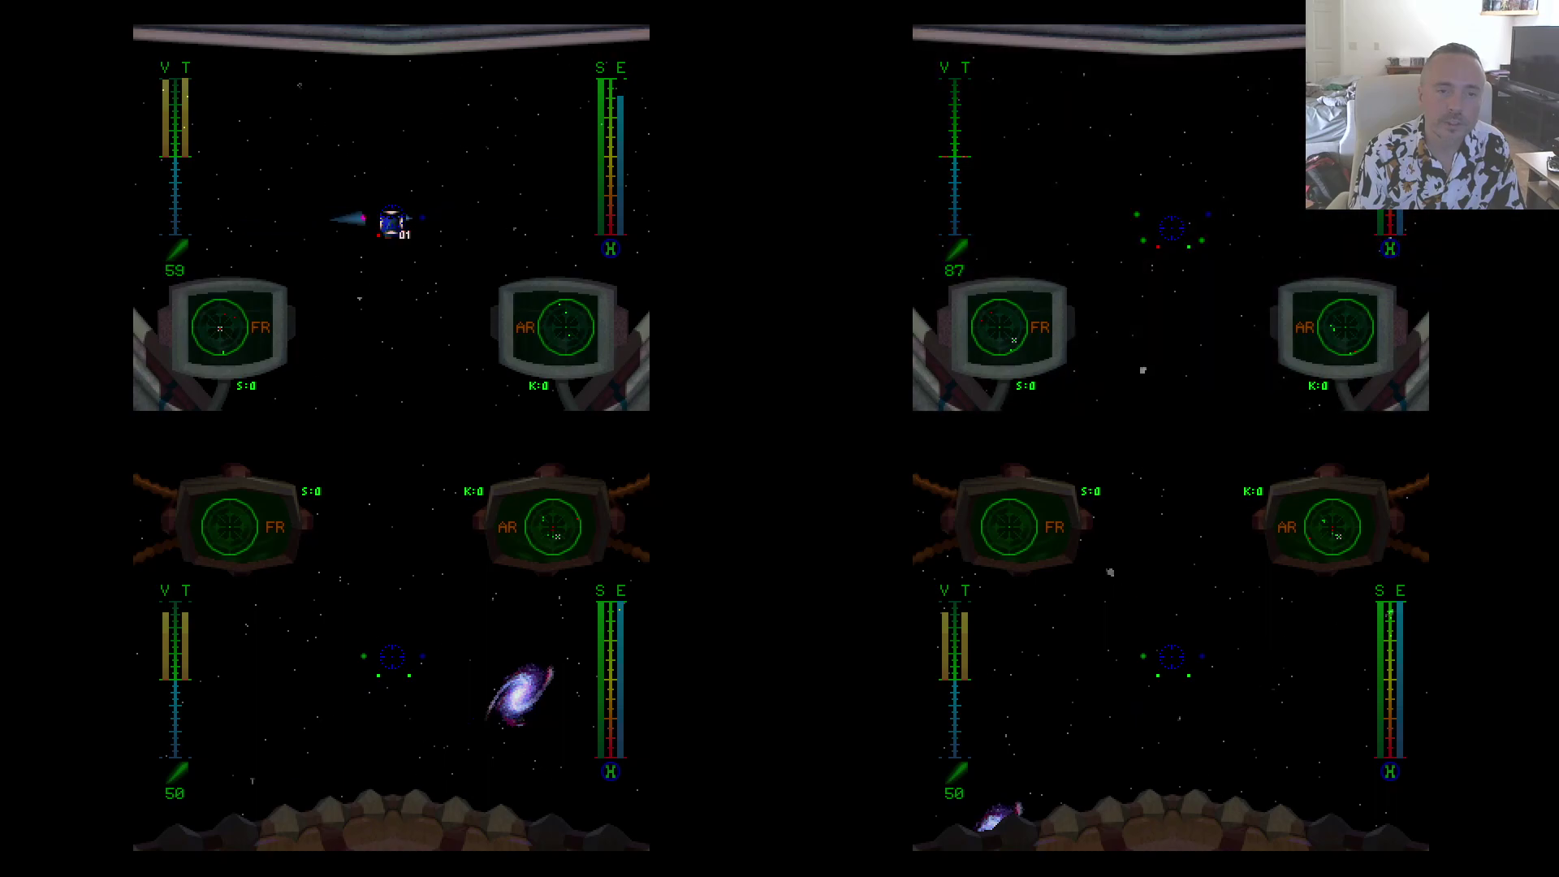
pyautogui.press('space')
pyautogui.press('space')
pyautogui.press('space')
pyautogui.press('space')
pyautogui.press('space')
pyautogui.press('space')
pyautogui.press('space')
pyautogui.press('space')
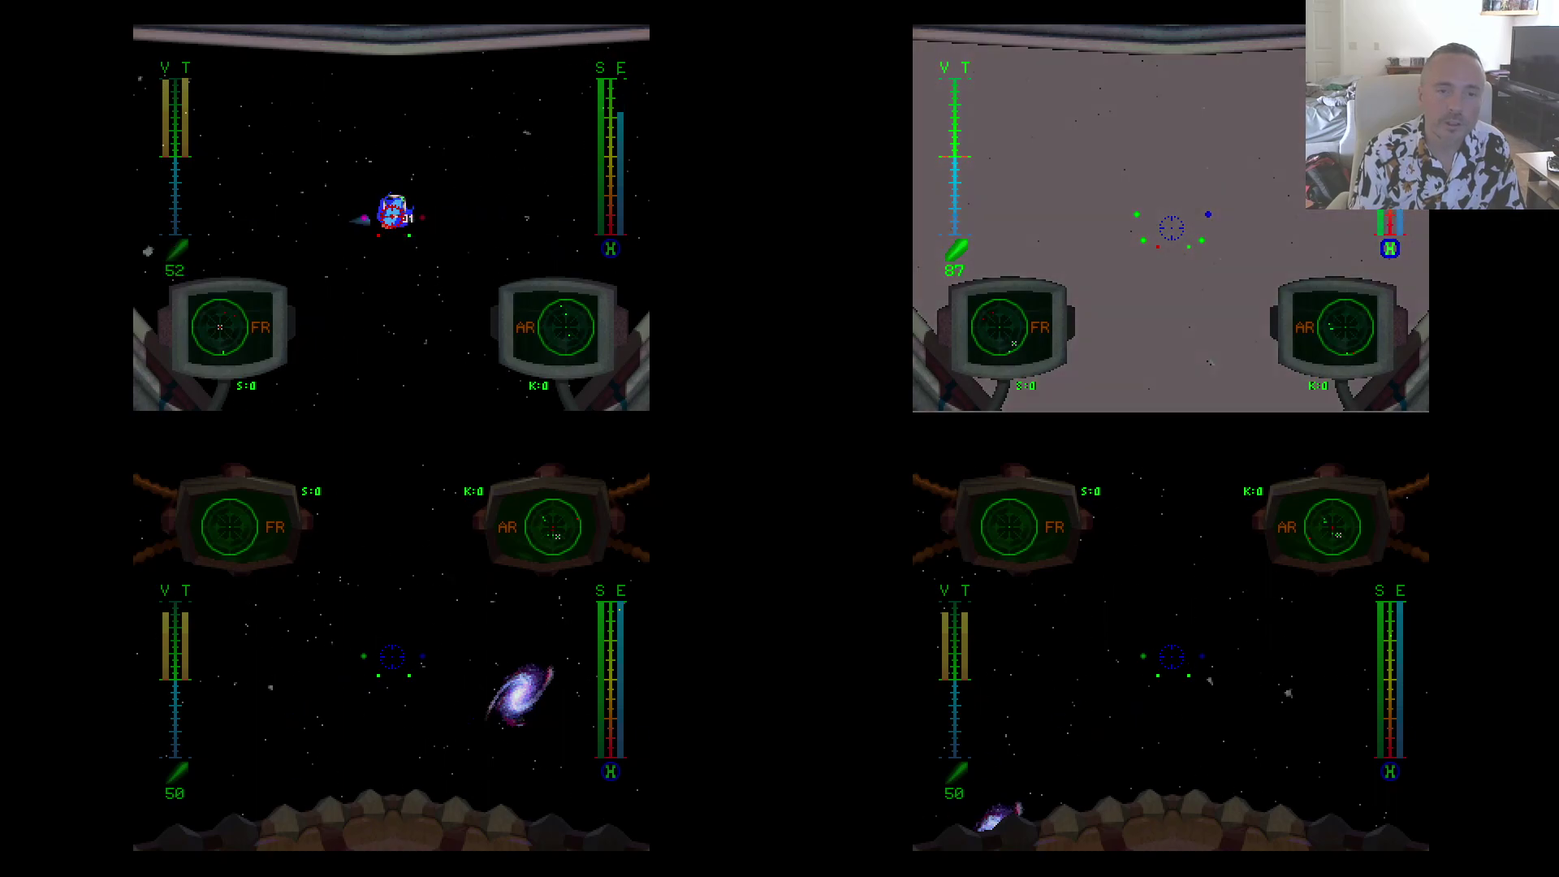
pyautogui.press('space')
pyautogui.press('space')
pyautogui.press('space')
pyautogui.press('space')
pyautogui.press('space')
pyautogui.press('space')
pyautogui.press('space')
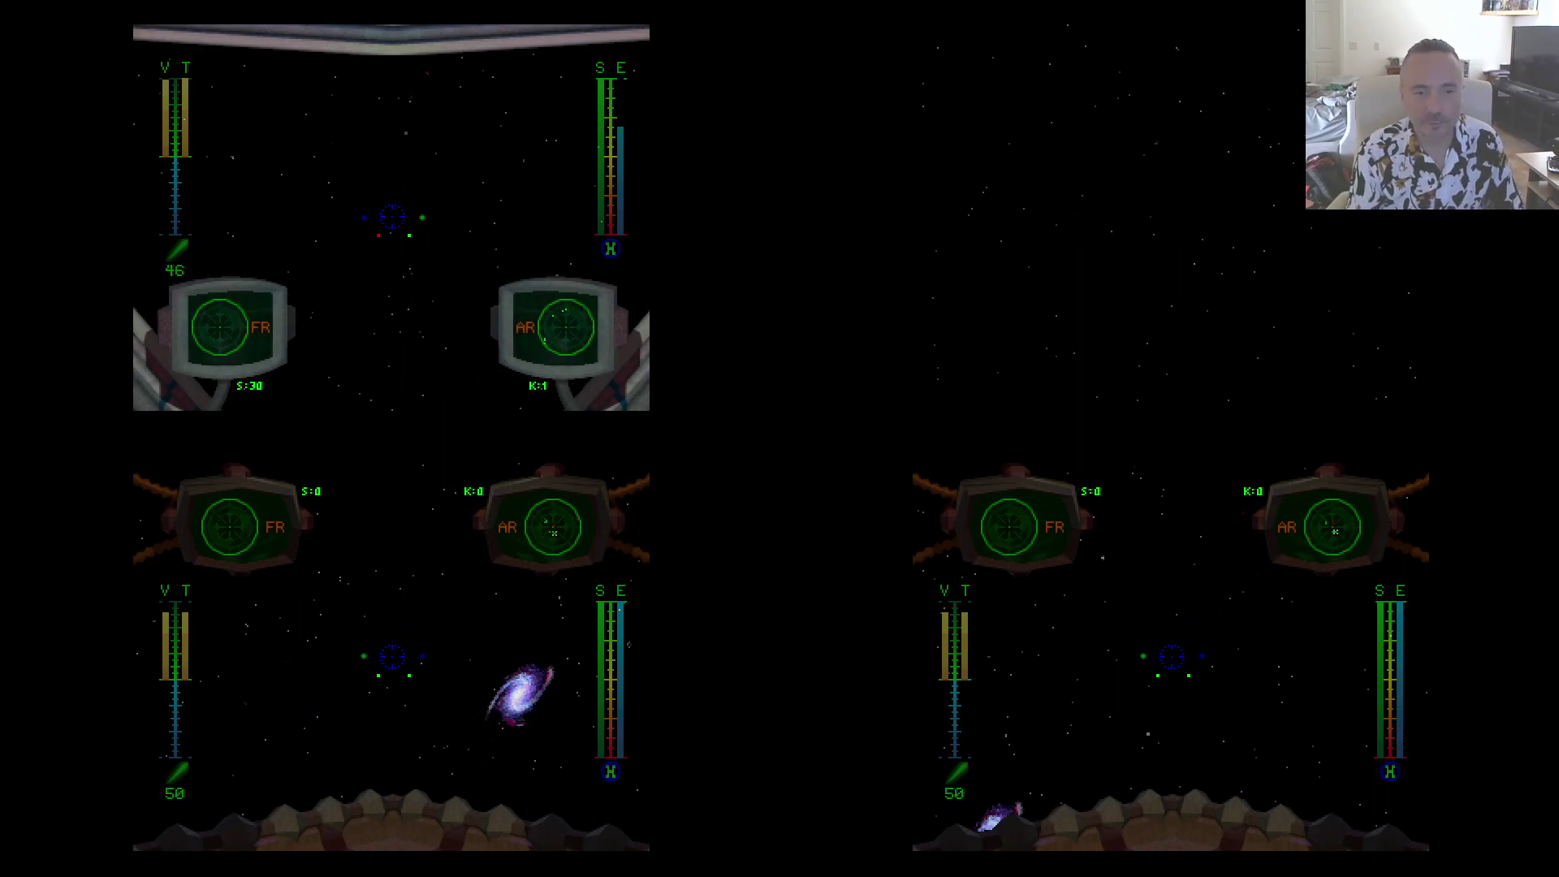
pyautogui.press('Escape')
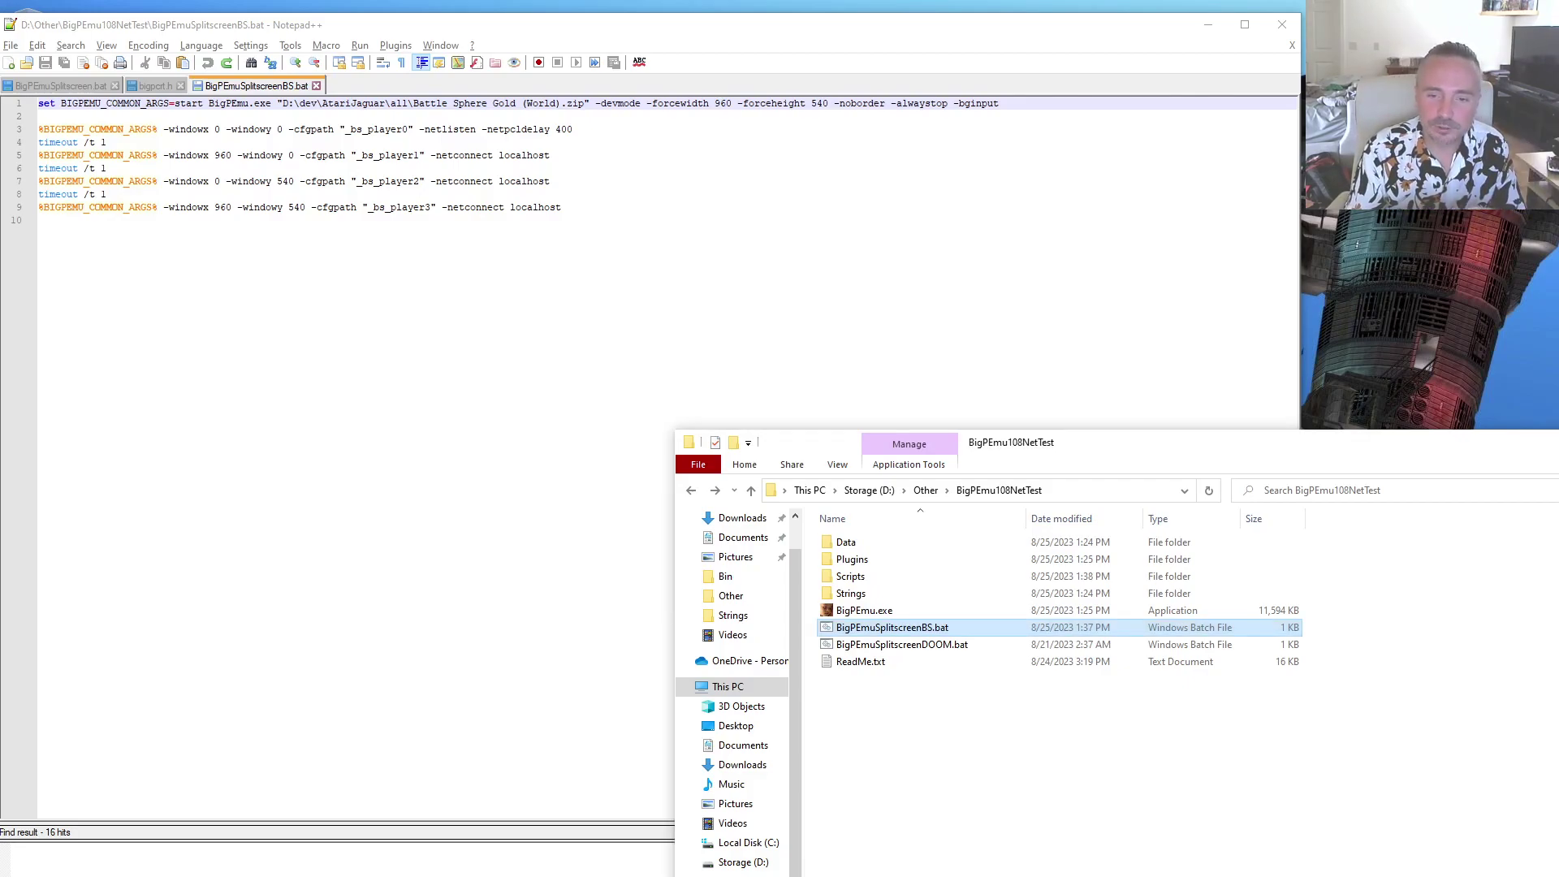
# - Open BigPEmuSplitscreenDOOM.bat in Notepad++ and examine the -forceheight 1080 argument in its first line
pyautogui.moveTo(894, 644); pyautogui.dragTo(364, 524)
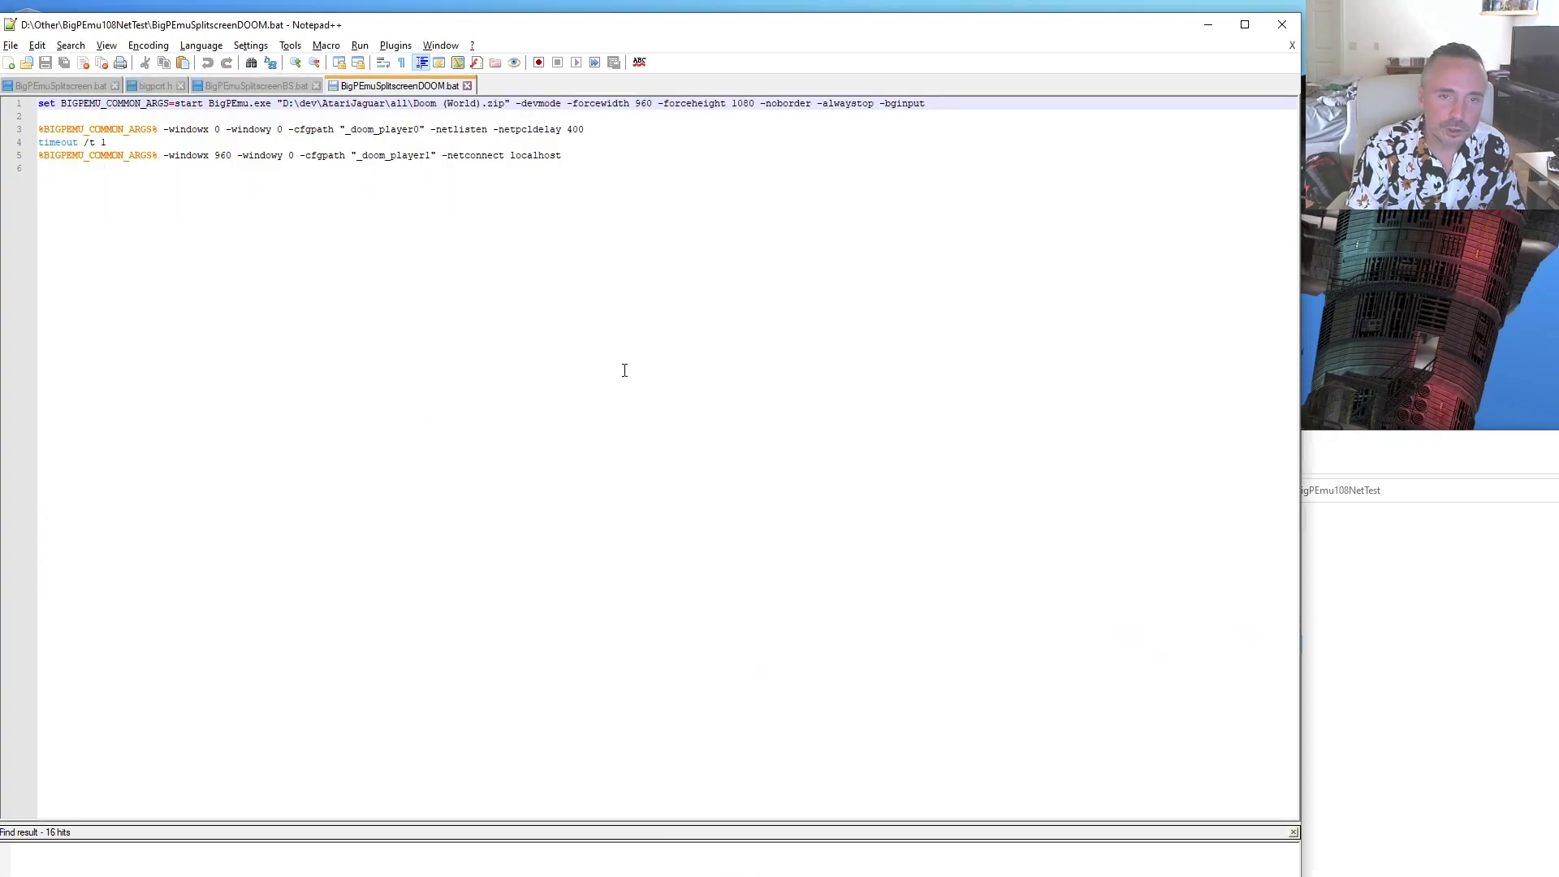
pyautogui.click(660, 319)
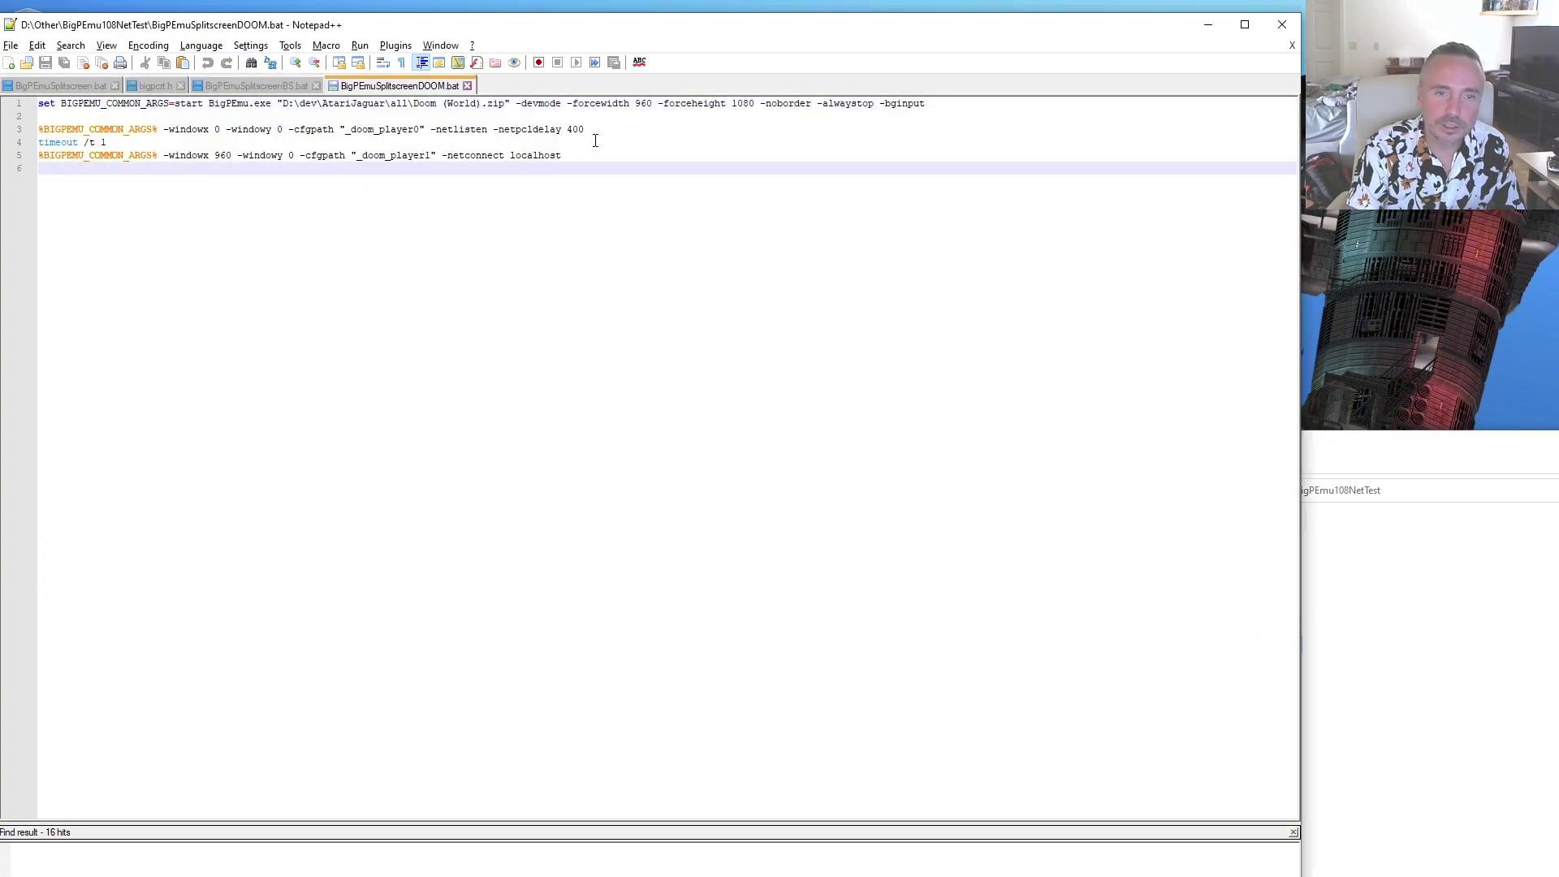
pyautogui.doubleClick(742, 104)
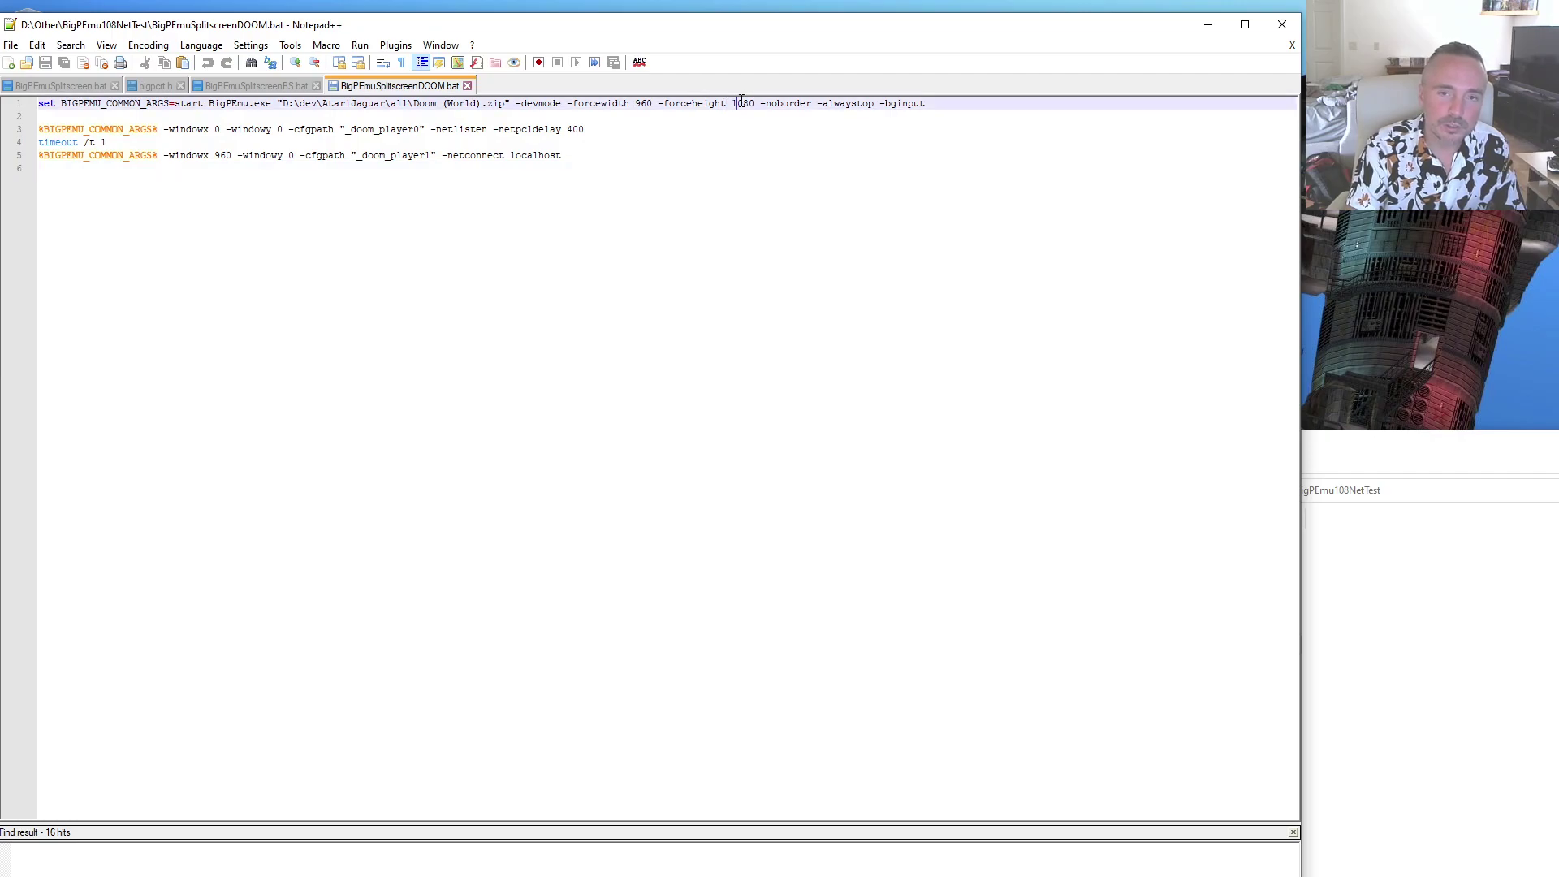
pyautogui.click(1408, 455)
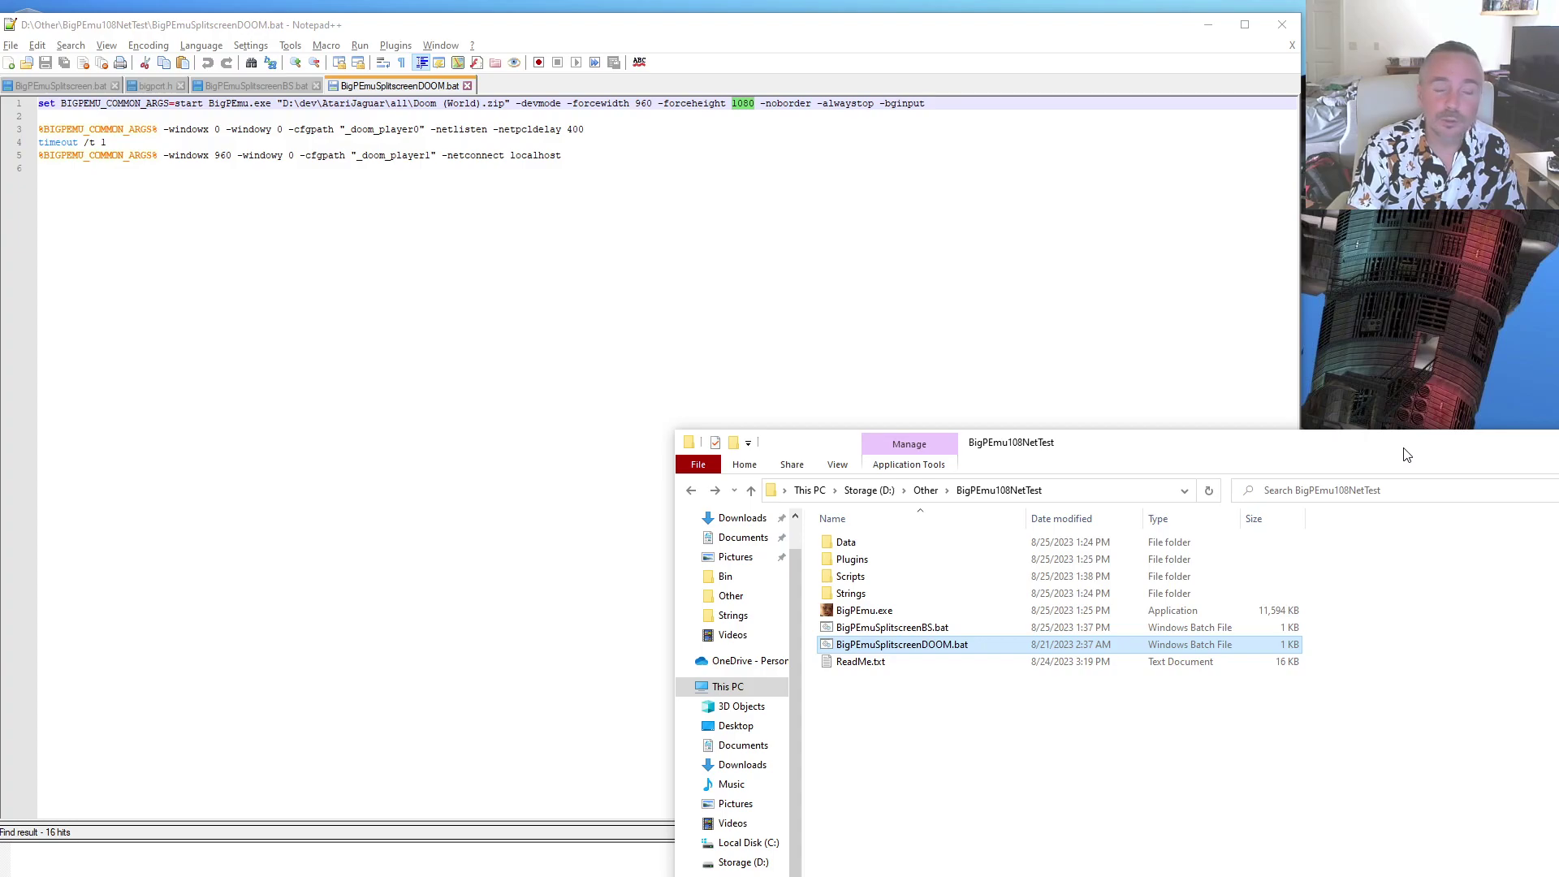
pyautogui.click(734, 336)
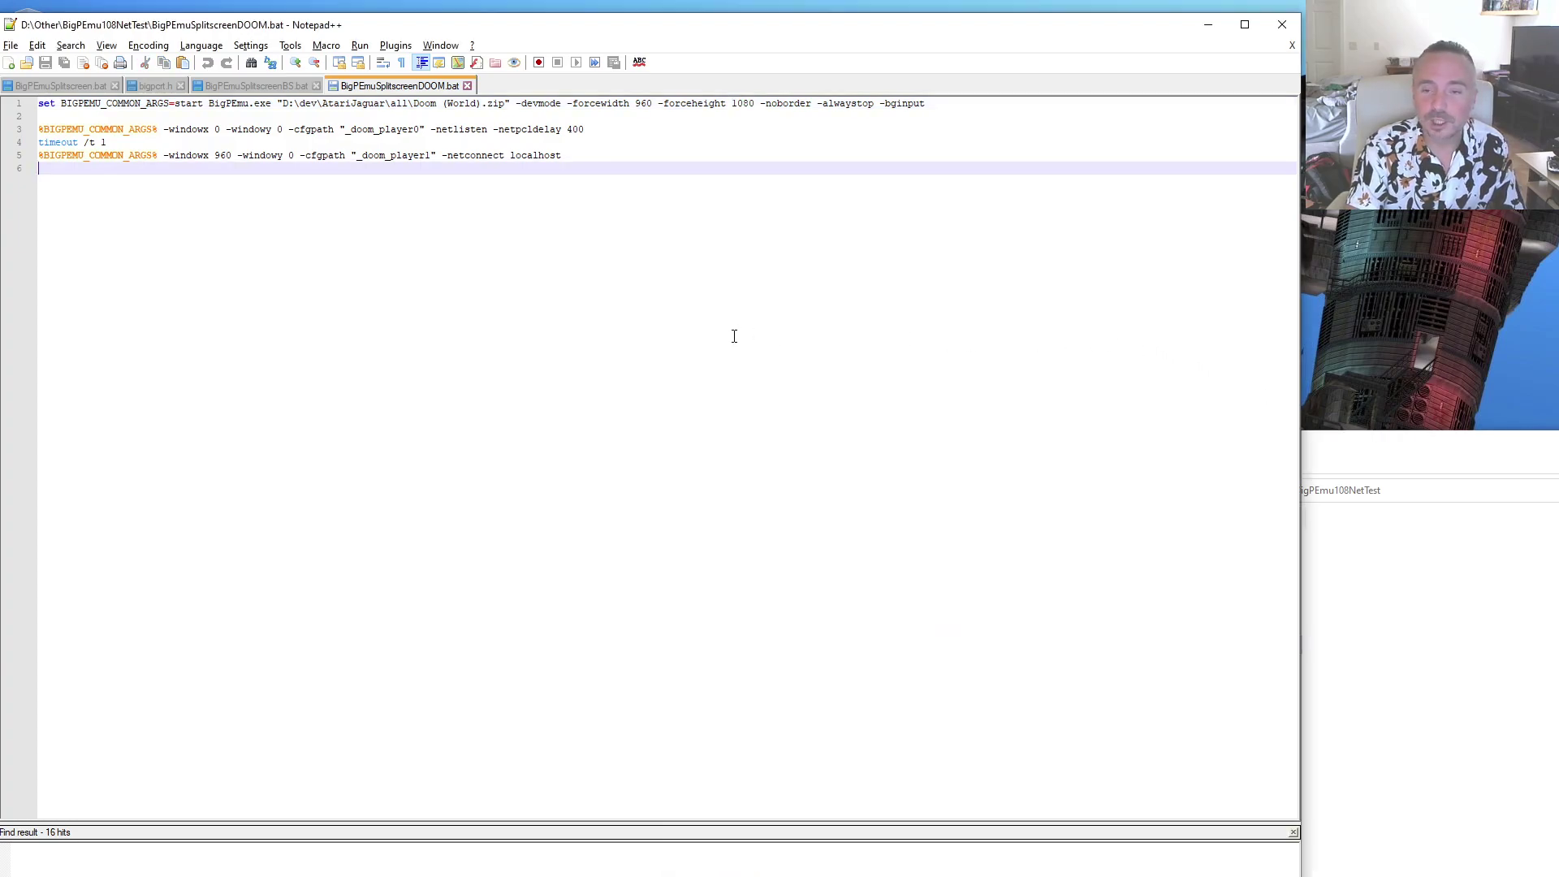
pyautogui.click(1378, 445)
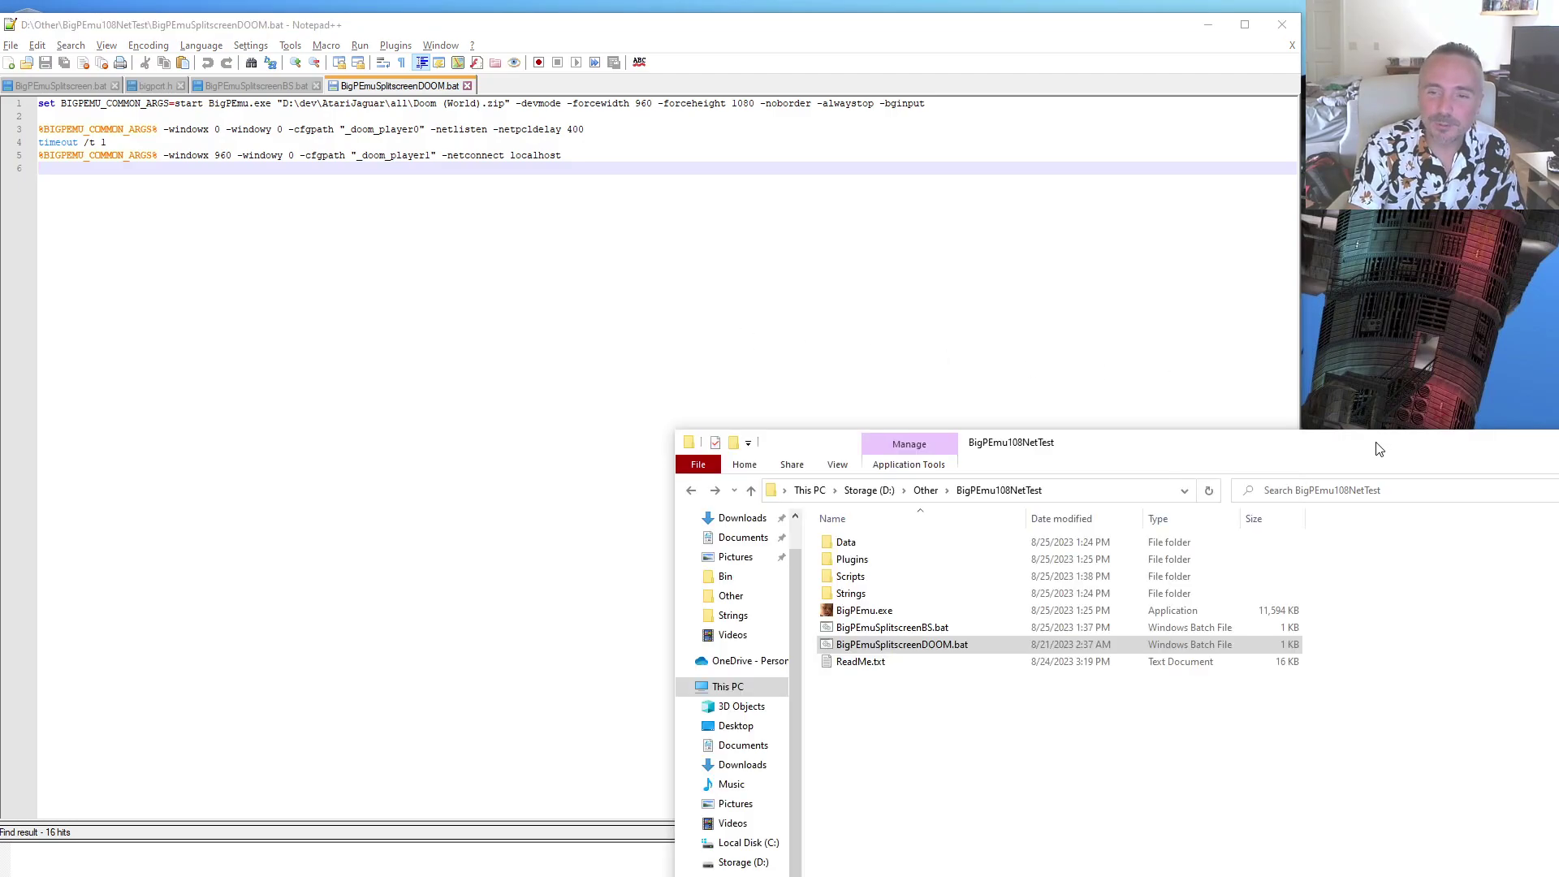
pyautogui.click(771, 316)
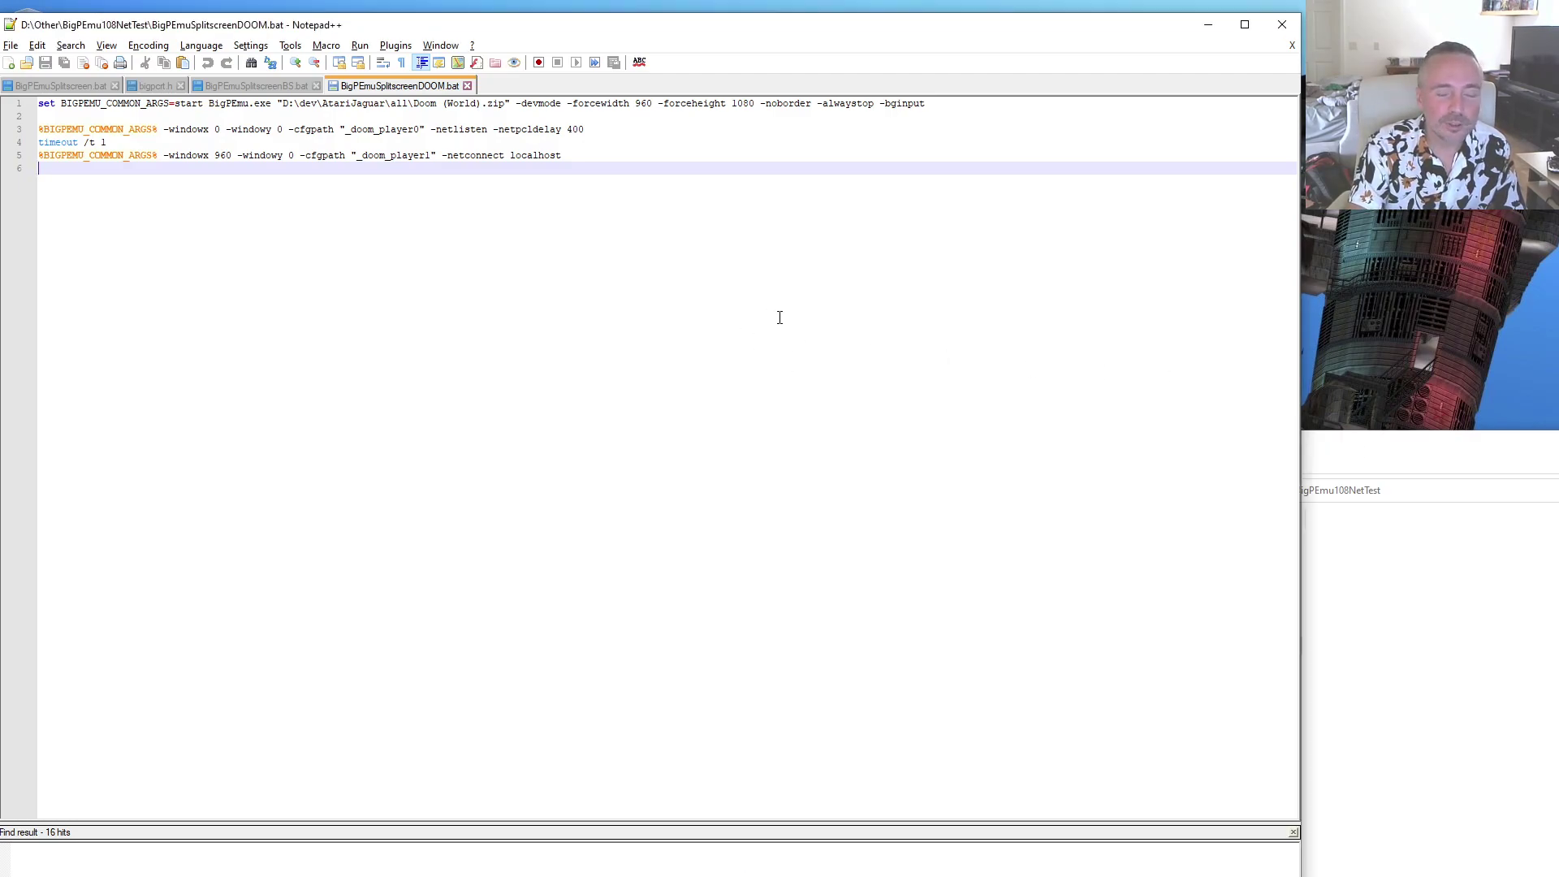
# - Run BigPEmuSplitscreenDOOM.bat from the BigPEmu108NetTest folder to start both networked Doom instances
pyautogui.click(1472, 453)
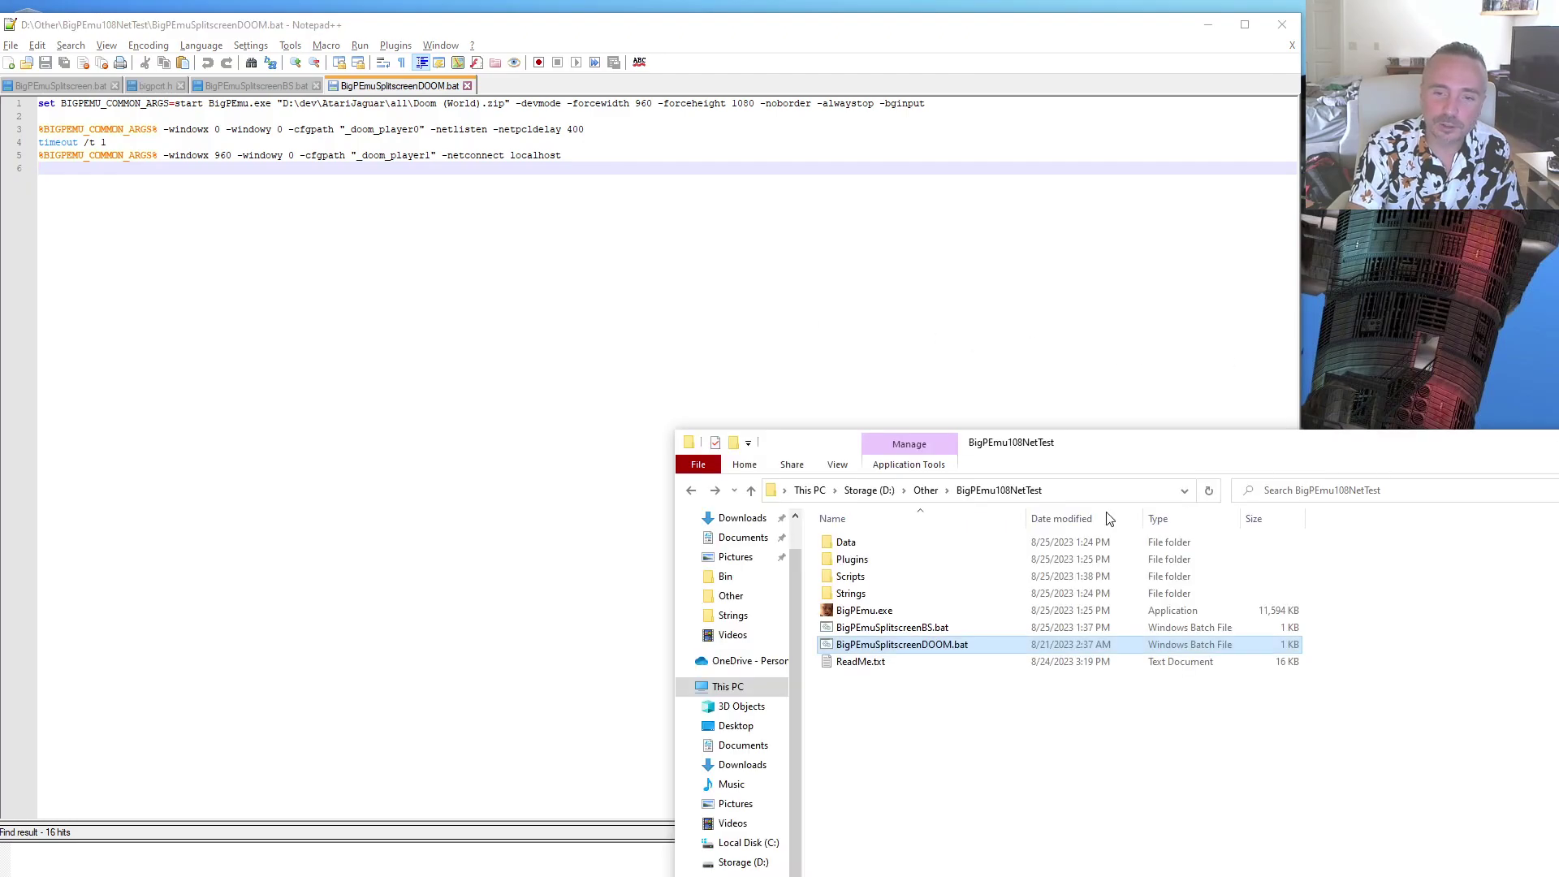
pyautogui.doubleClick(890, 645)
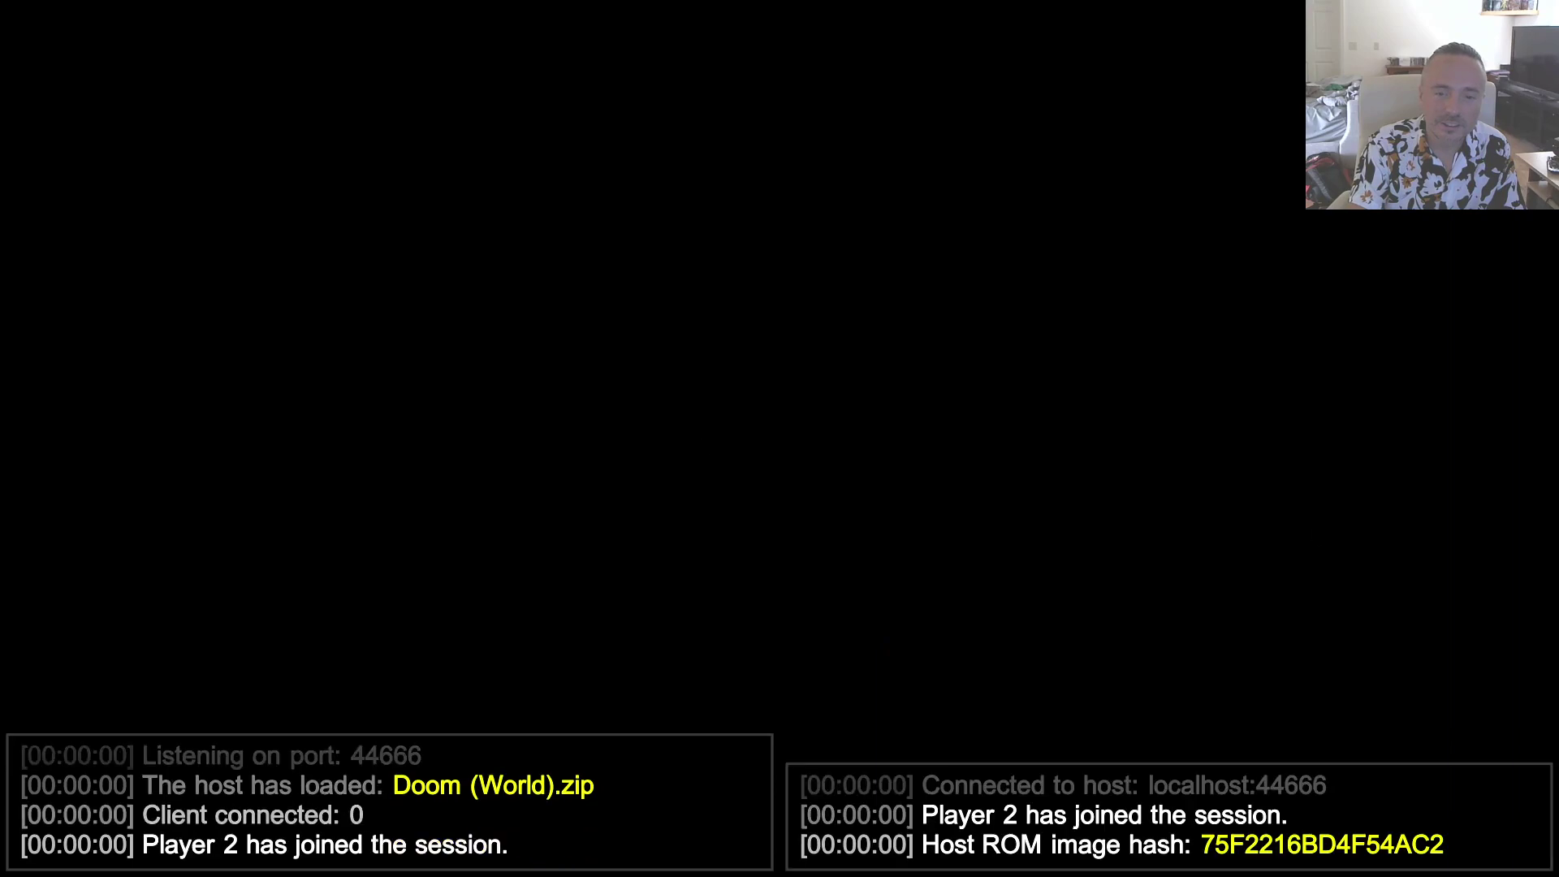
# - Load the saved state from slot 4 in the first Doom instance, and reload it to connect both players
pyautogui.press('Escape')
pyautogui.press('Down')
pyautogui.press('Down')
pyautogui.press('Return')
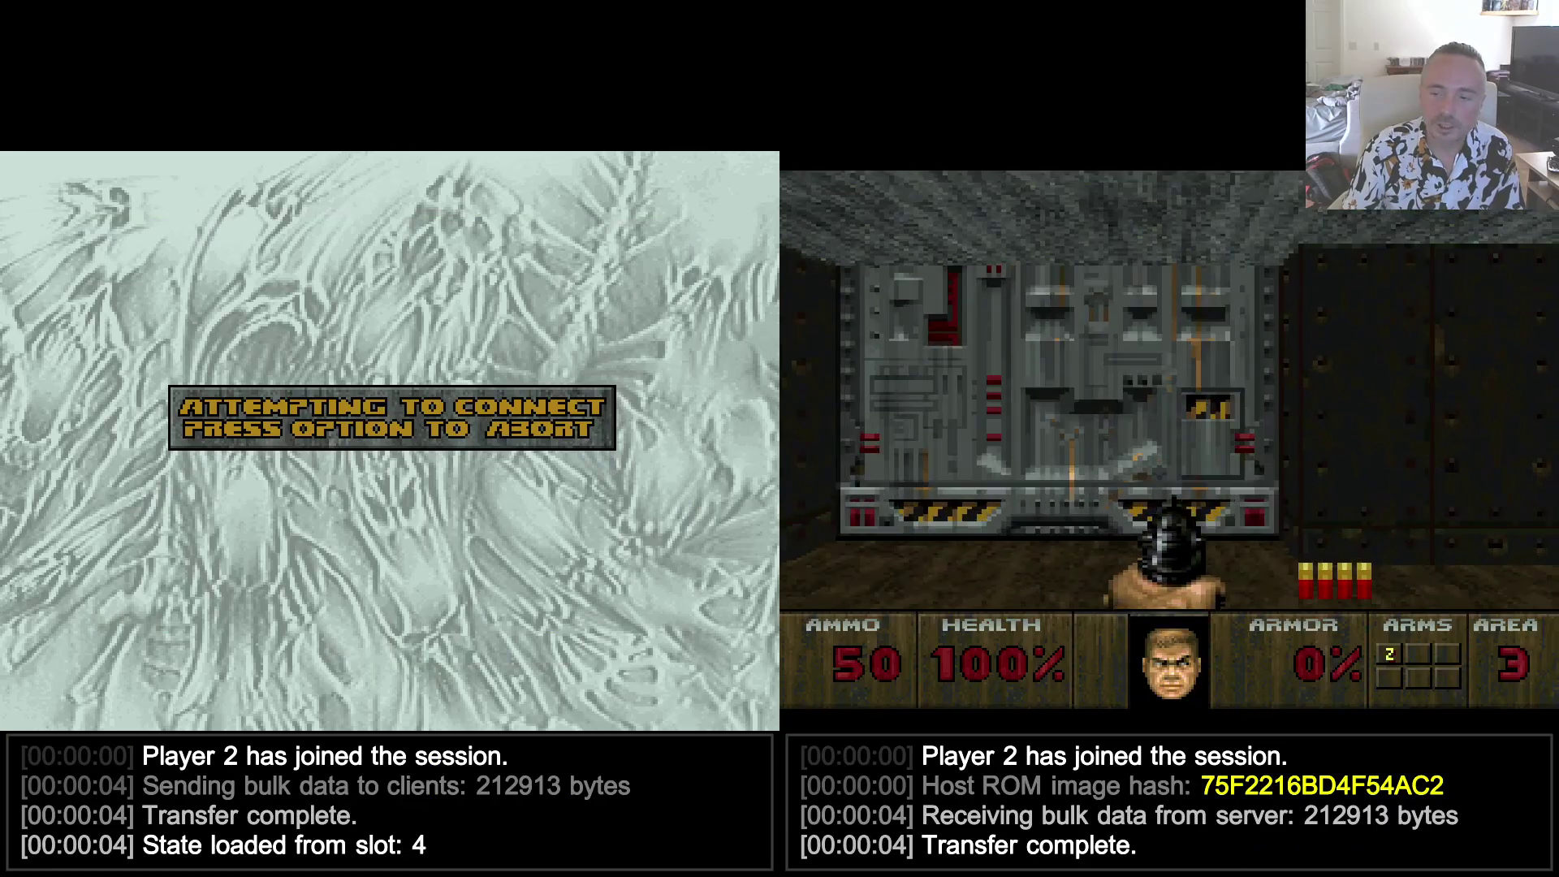
pyautogui.press('Escape')
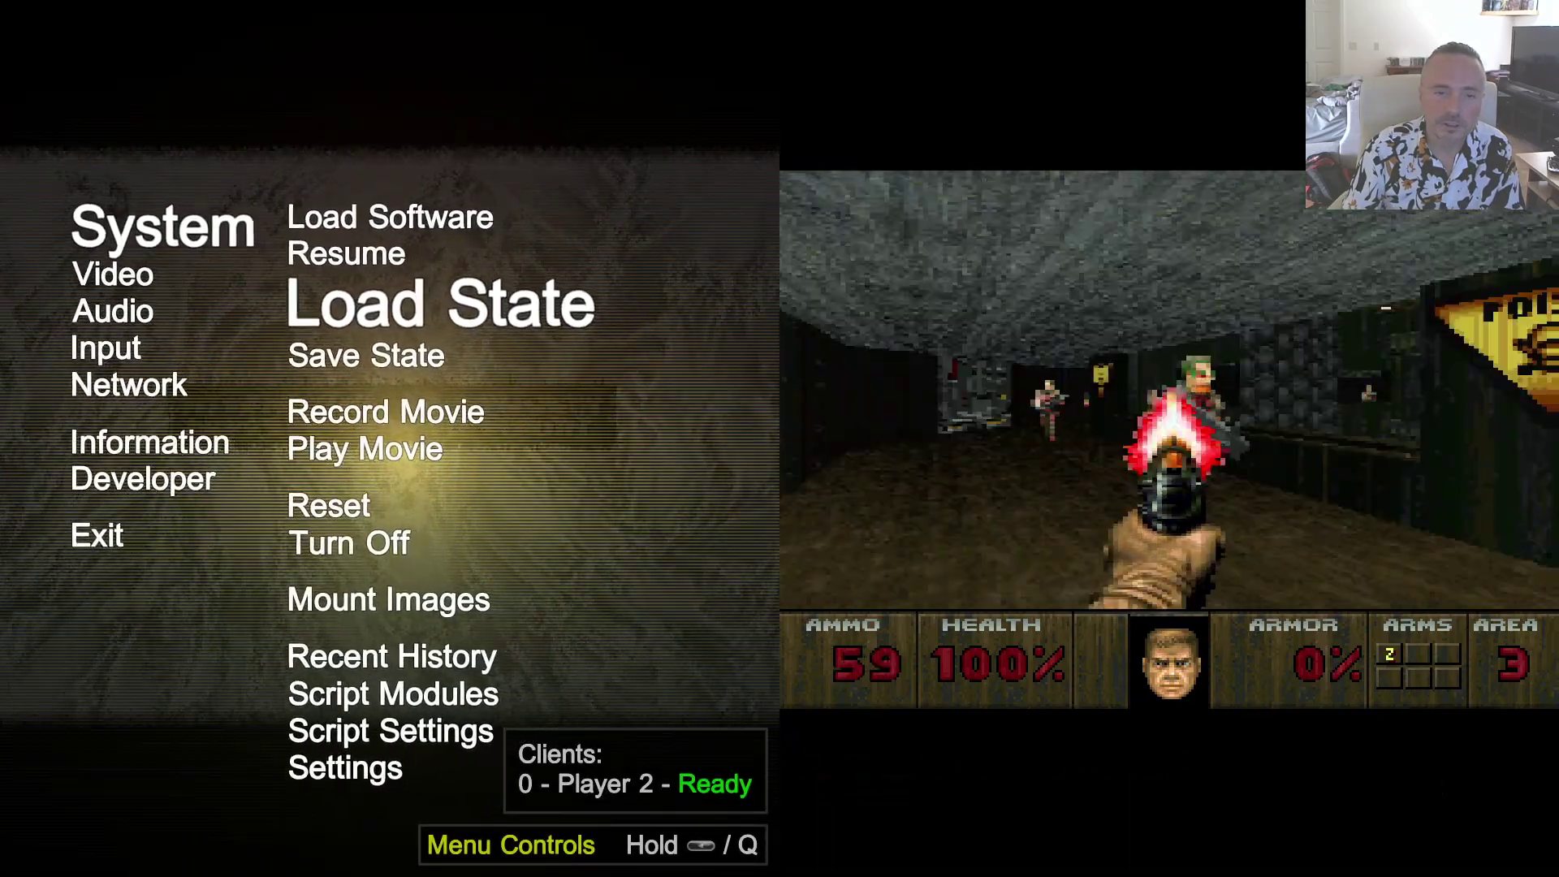
pyautogui.press('Return')
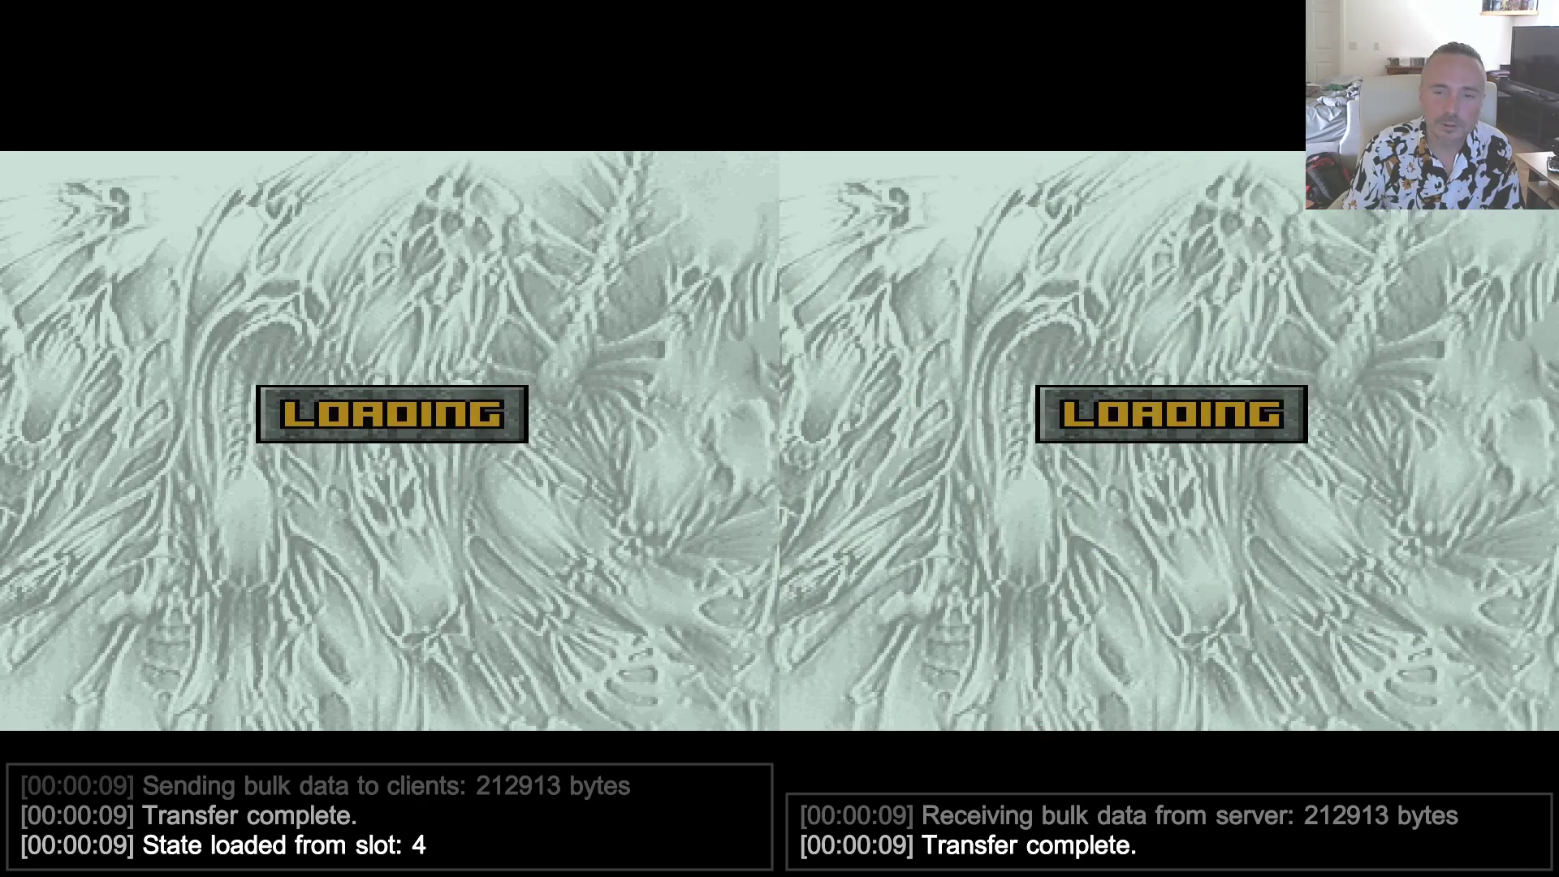
# - Move the first player's marine from the starting area through the pillared room until the second player is in view
pyautogui.press('Left')
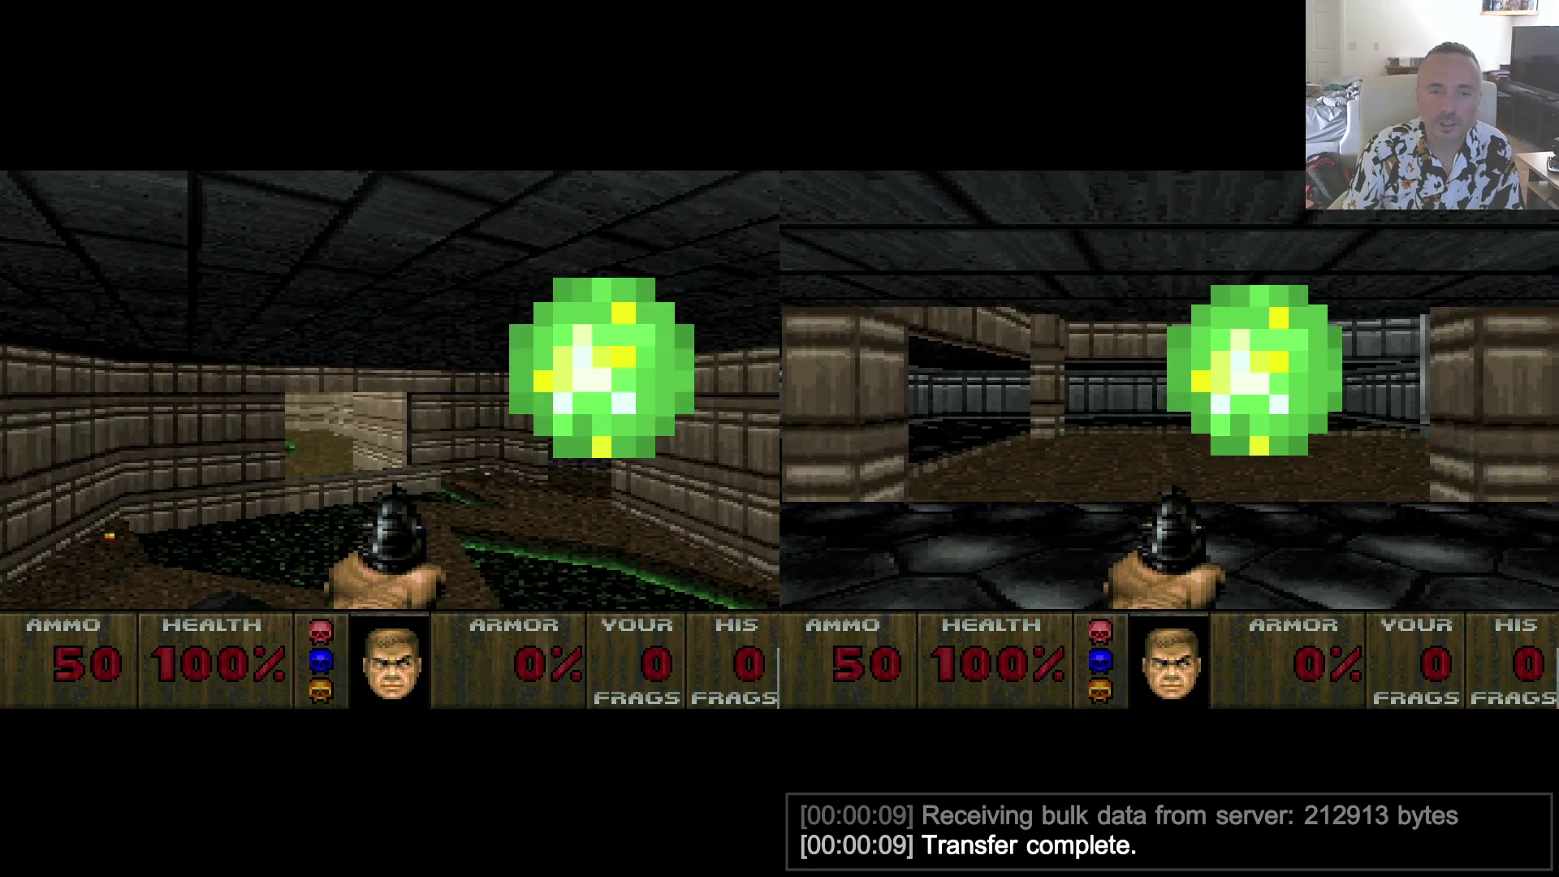
pyautogui.press('Up')
pyautogui.press('Right')
pyautogui.press('Up')
pyautogui.press('Left')
pyautogui.press('Right')
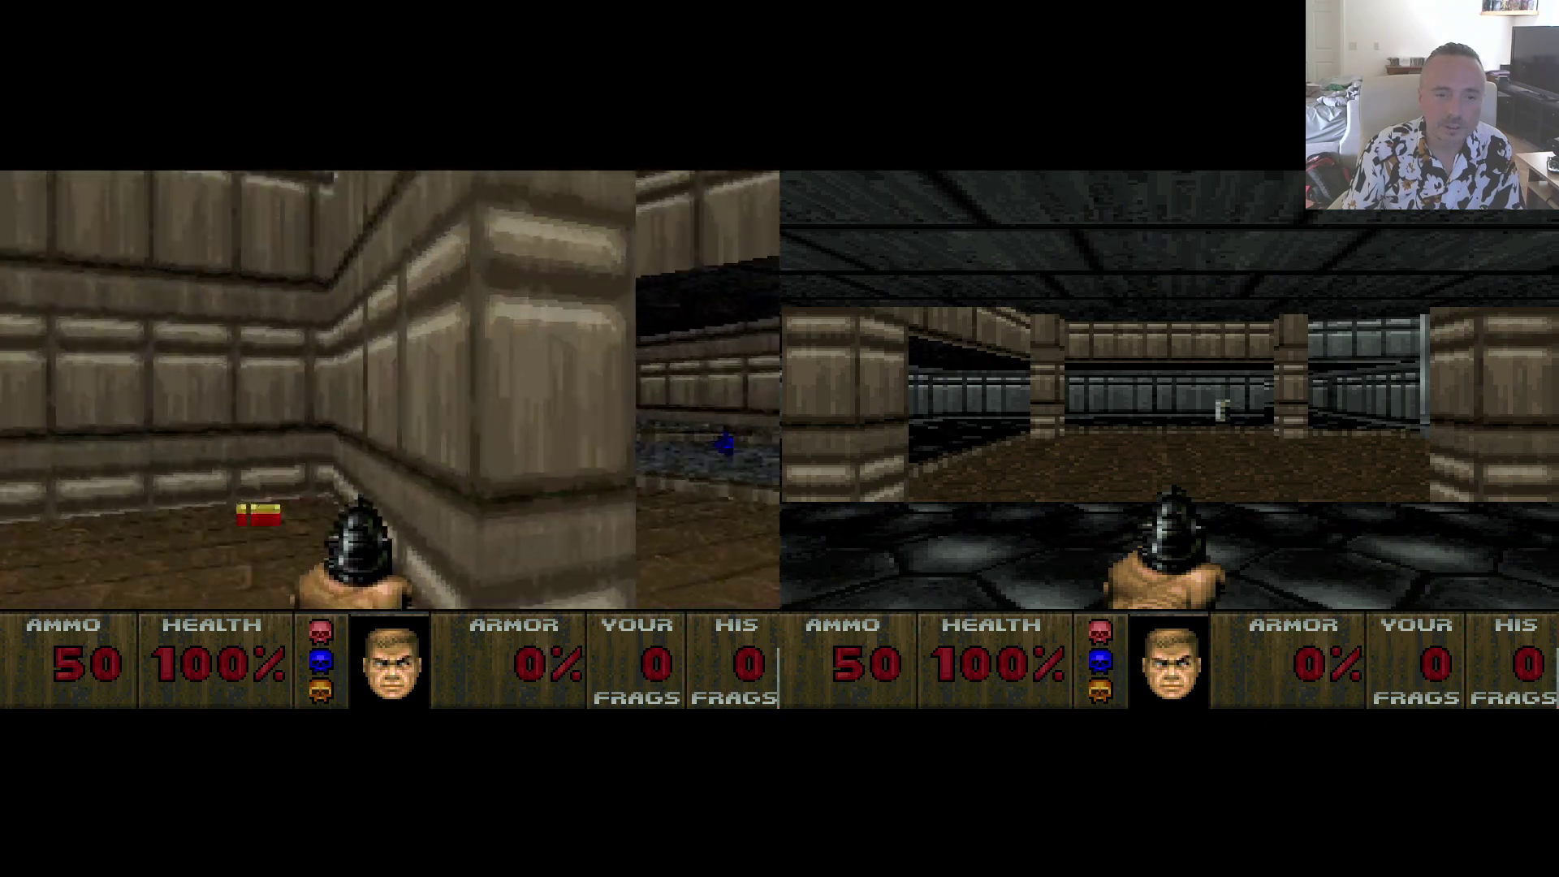
pyautogui.press('Right')
pyautogui.press('Up')
pyautogui.press('Up')
pyautogui.press('Right')
pyautogui.press('space')
pyautogui.press('Up')
pyautogui.press('Left')
pyautogui.press('Right')
# - Advance on the second player and fire the pistol from the first instance until the opponent is killed
pyautogui.press('Up')
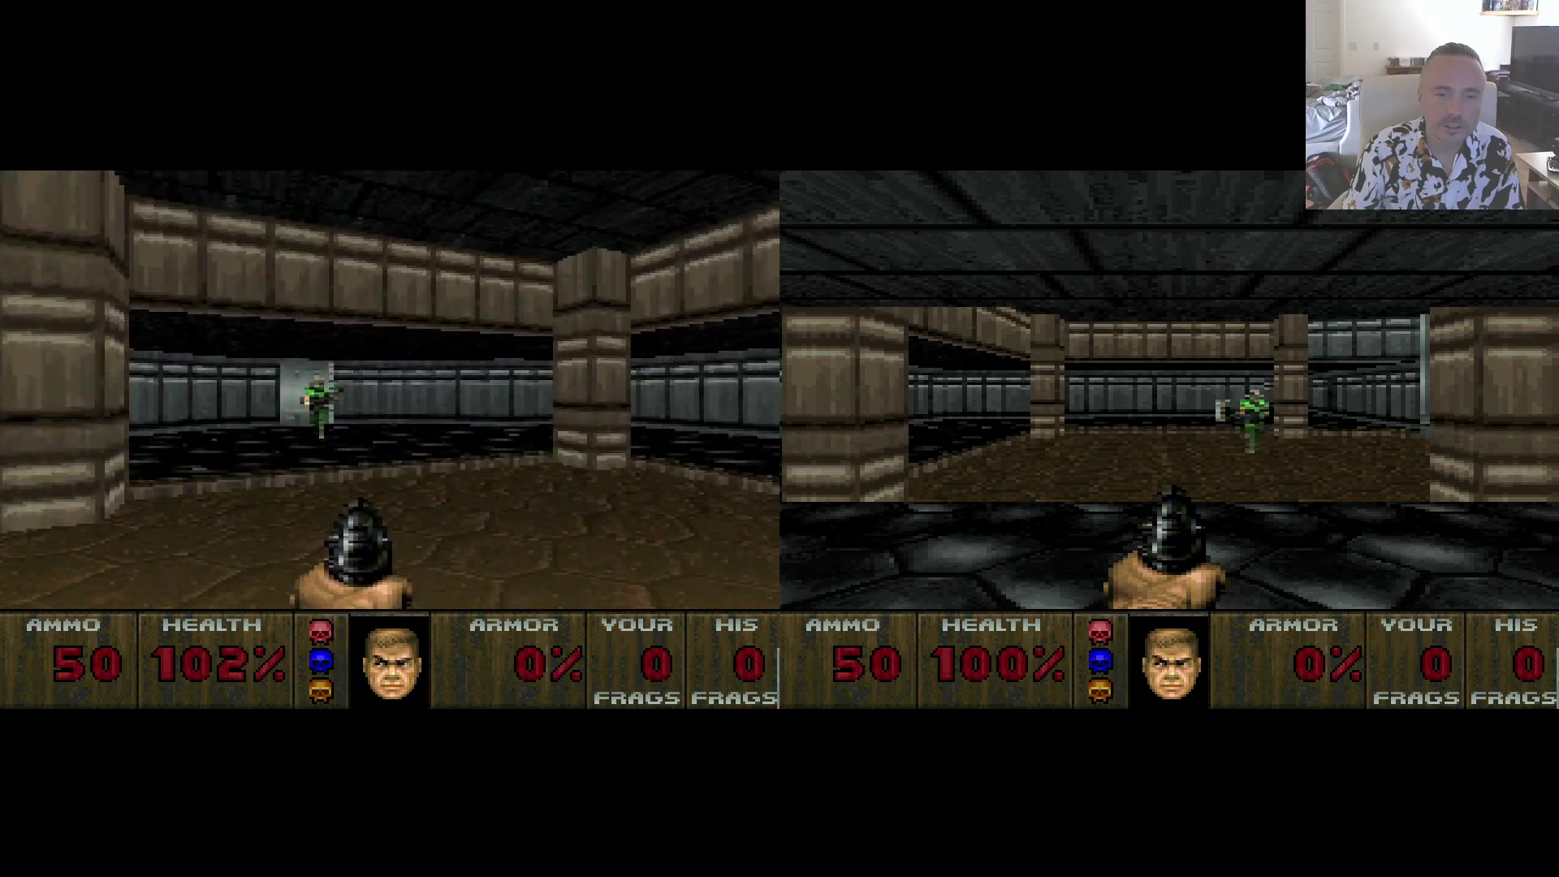
pyautogui.press('Up')
pyautogui.press('ctrl')
pyautogui.press('ctrl')
pyautogui.press('ctrl')
pyautogui.press('ctrl')
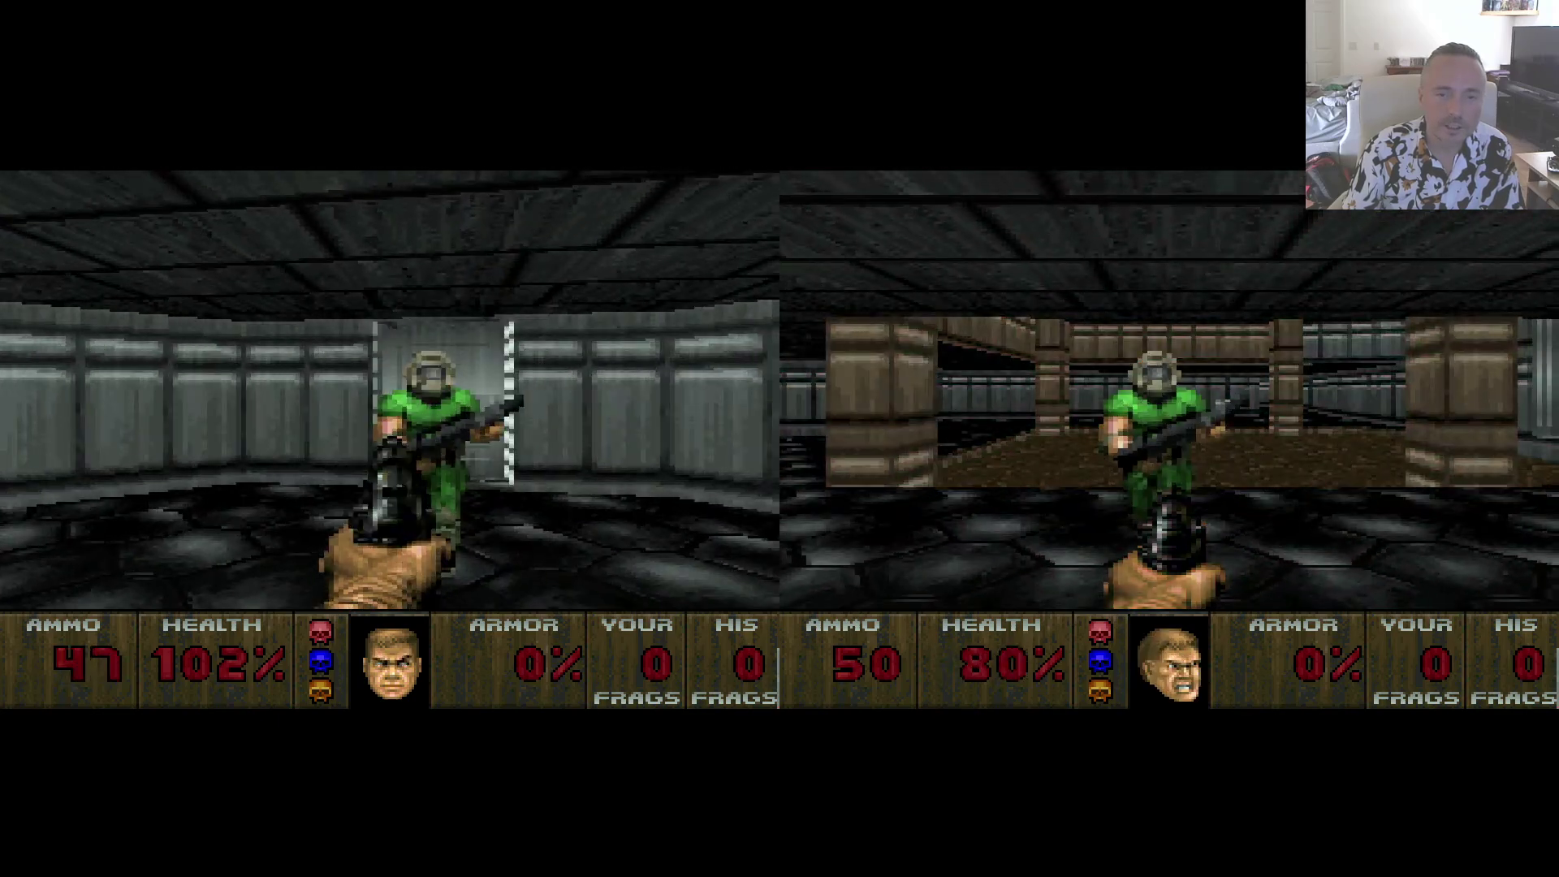
pyautogui.press('Up')
pyautogui.press('ctrl')
pyautogui.press('ctrl')
pyautogui.press('ctrl')
pyautogui.press('ctrl')
pyautogui.press('ctrl')
pyautogui.press('Down')
pyautogui.press('Right')
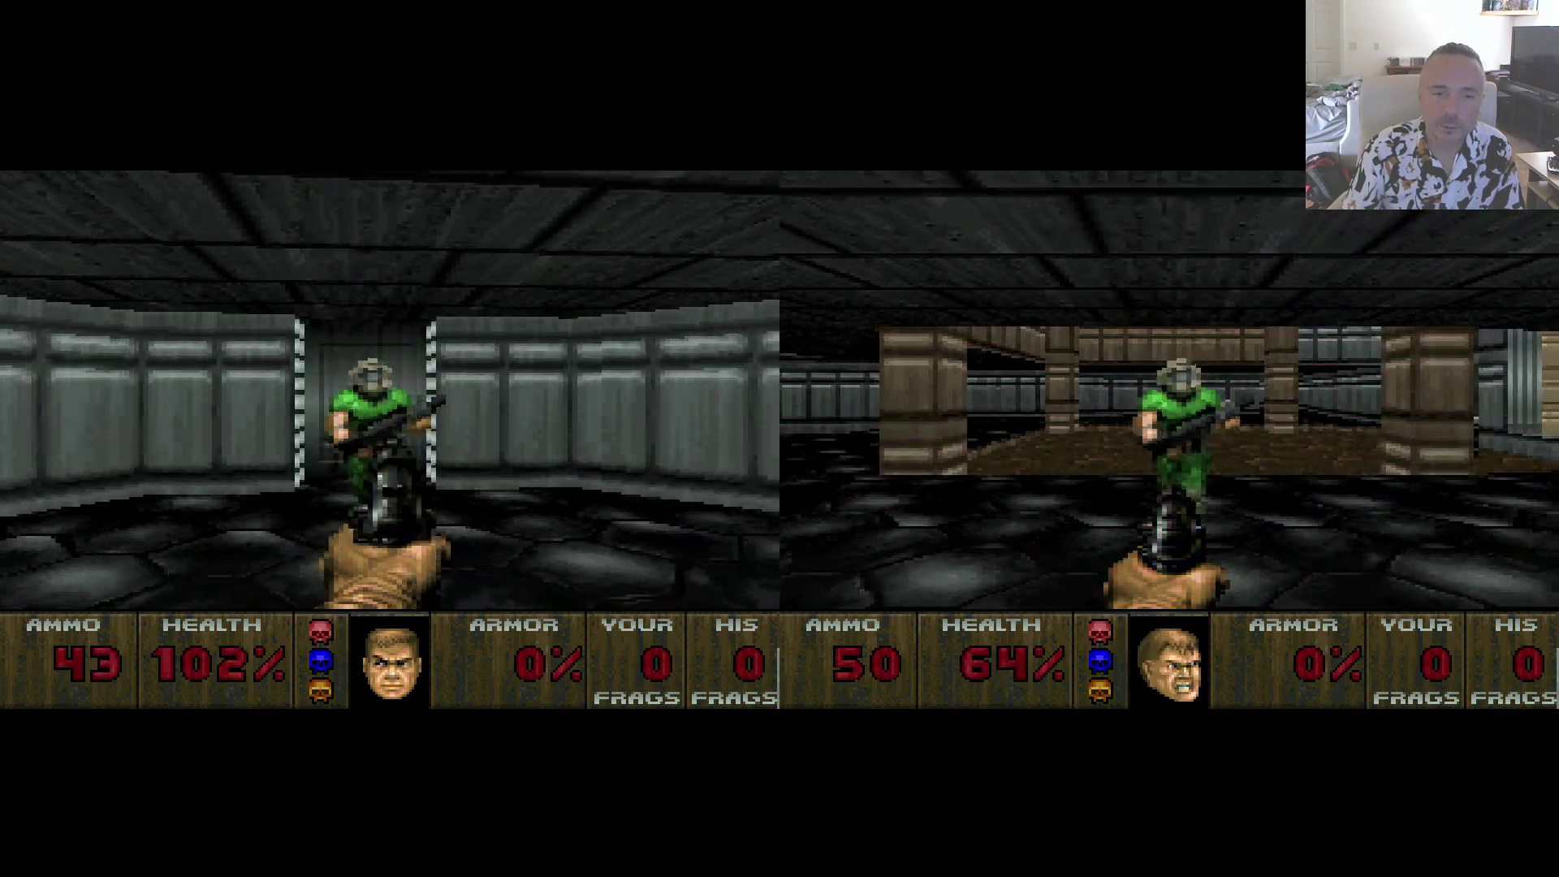
pyautogui.press('Up')
pyautogui.press('ctrl')
pyautogui.press('ctrl')
pyautogui.press('ctrl')
pyautogui.press('ctrl')
pyautogui.press('ctrl')
pyautogui.press('Down')
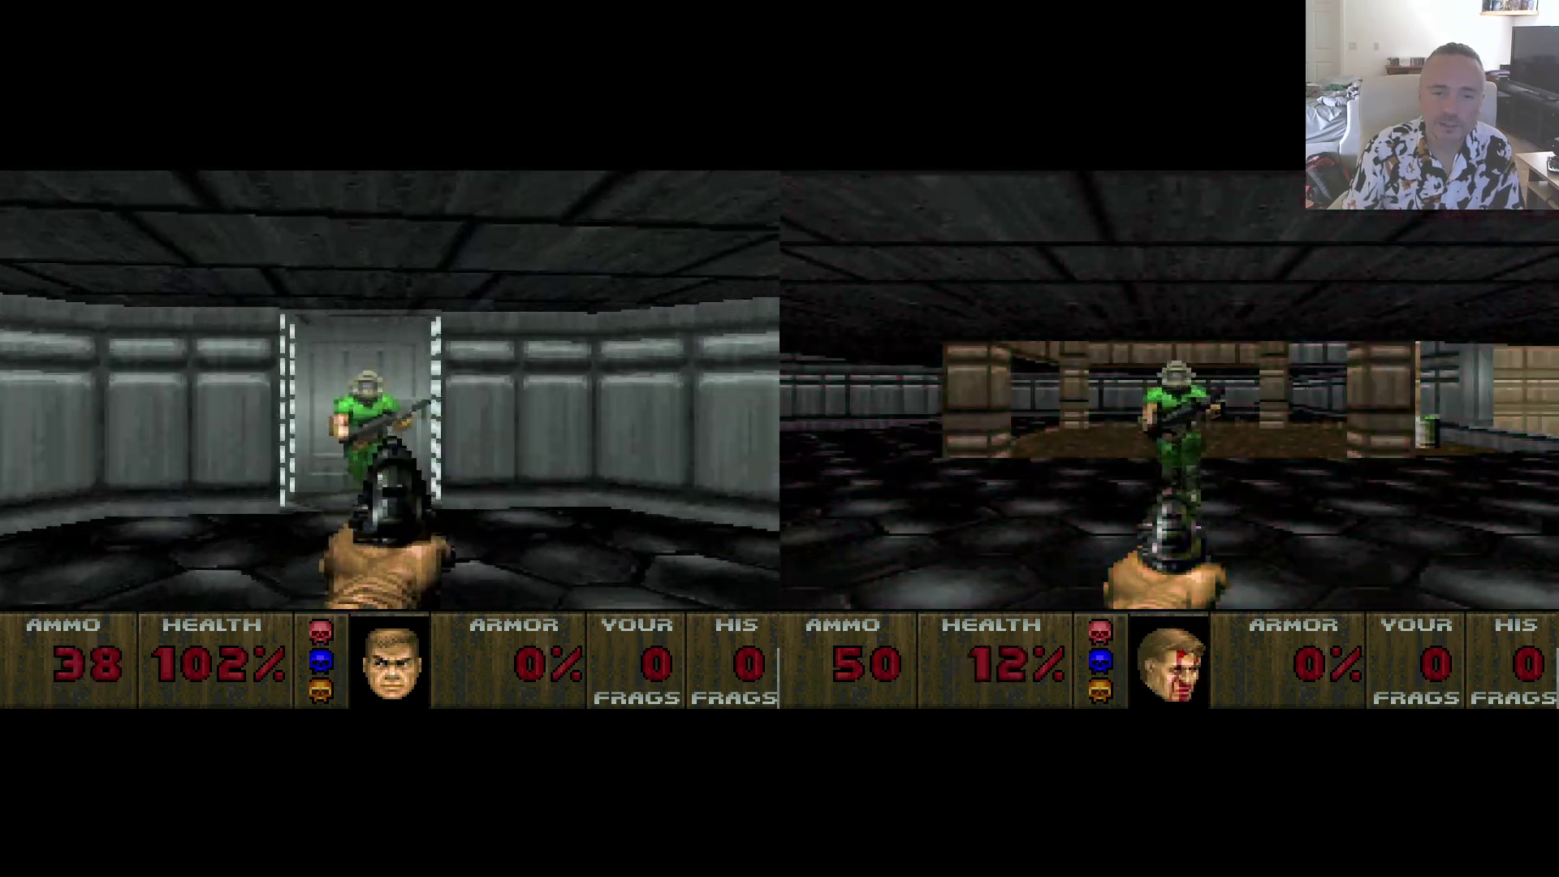
# - Turn and move the first player back and forth in front of the fallen opponent, and exit the networked Doom game
pyautogui.press('Up')
pyautogui.press('Down')
pyautogui.press('Up')
pyautogui.press('Right')
pyautogui.press('Left')
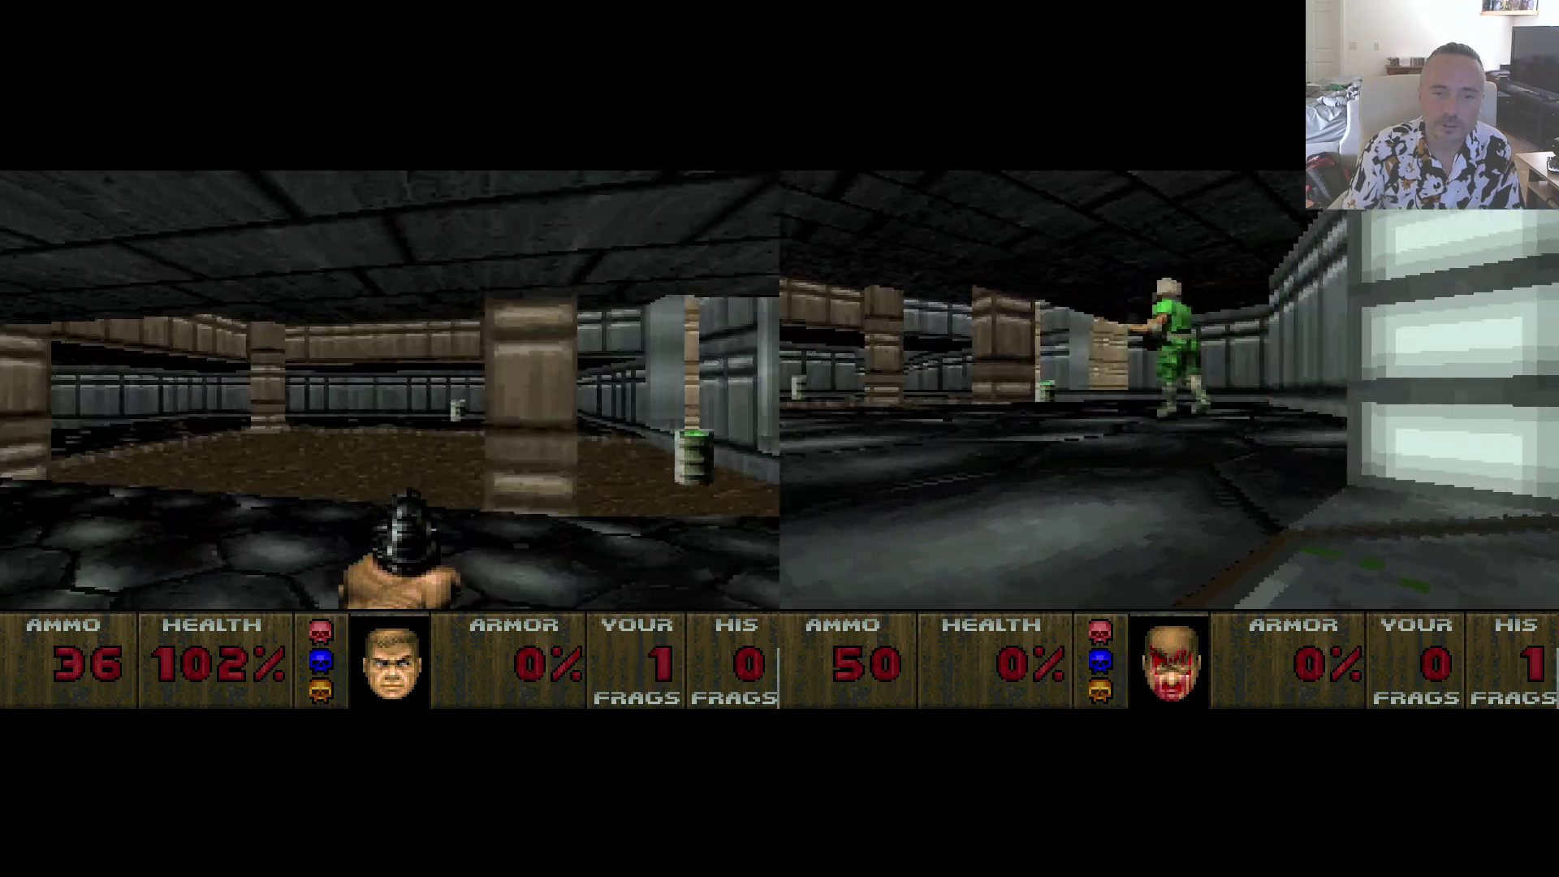
pyautogui.press('Left')
pyautogui.press('Up')
pyautogui.press('Right')
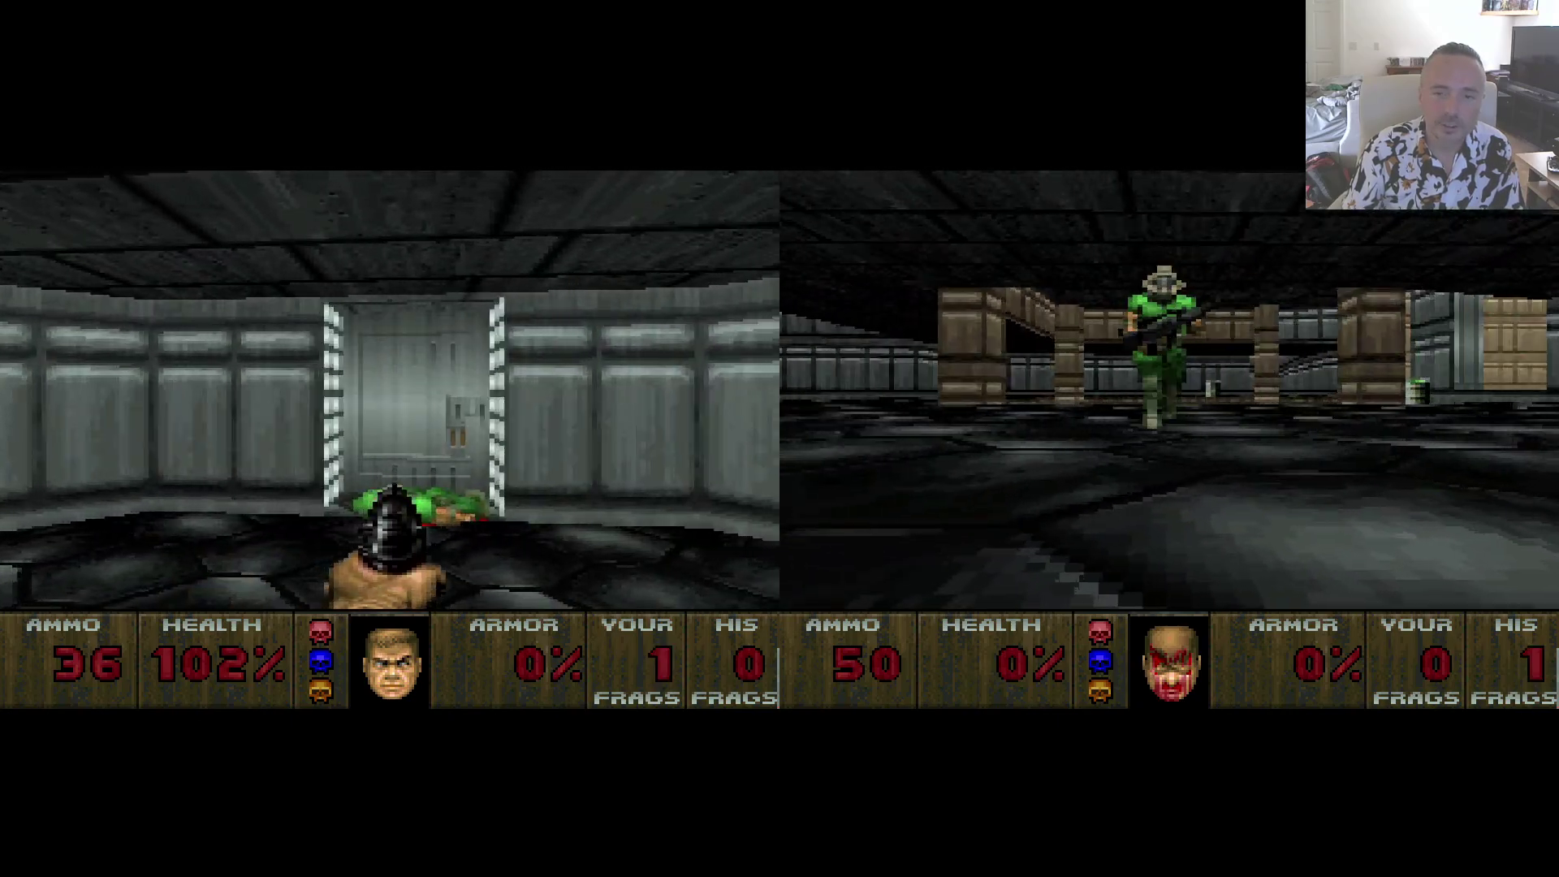
pyautogui.press('Down')
pyautogui.press('Up')
pyautogui.press('Down')
pyautogui.press('Up')
pyautogui.press('Down')
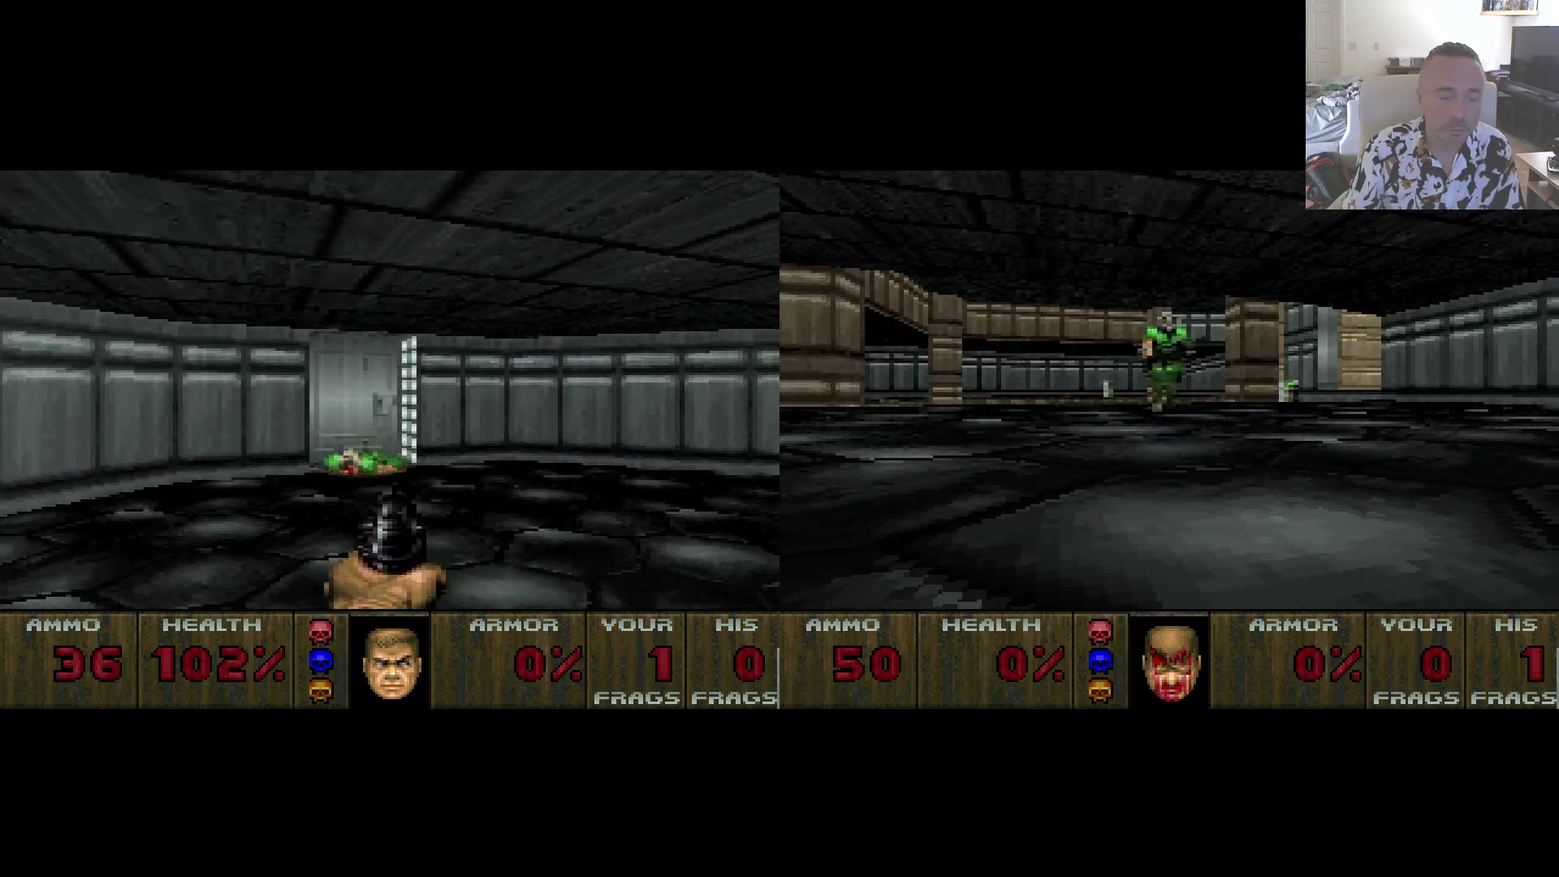
pyautogui.press('Up')
pyautogui.press('Down')
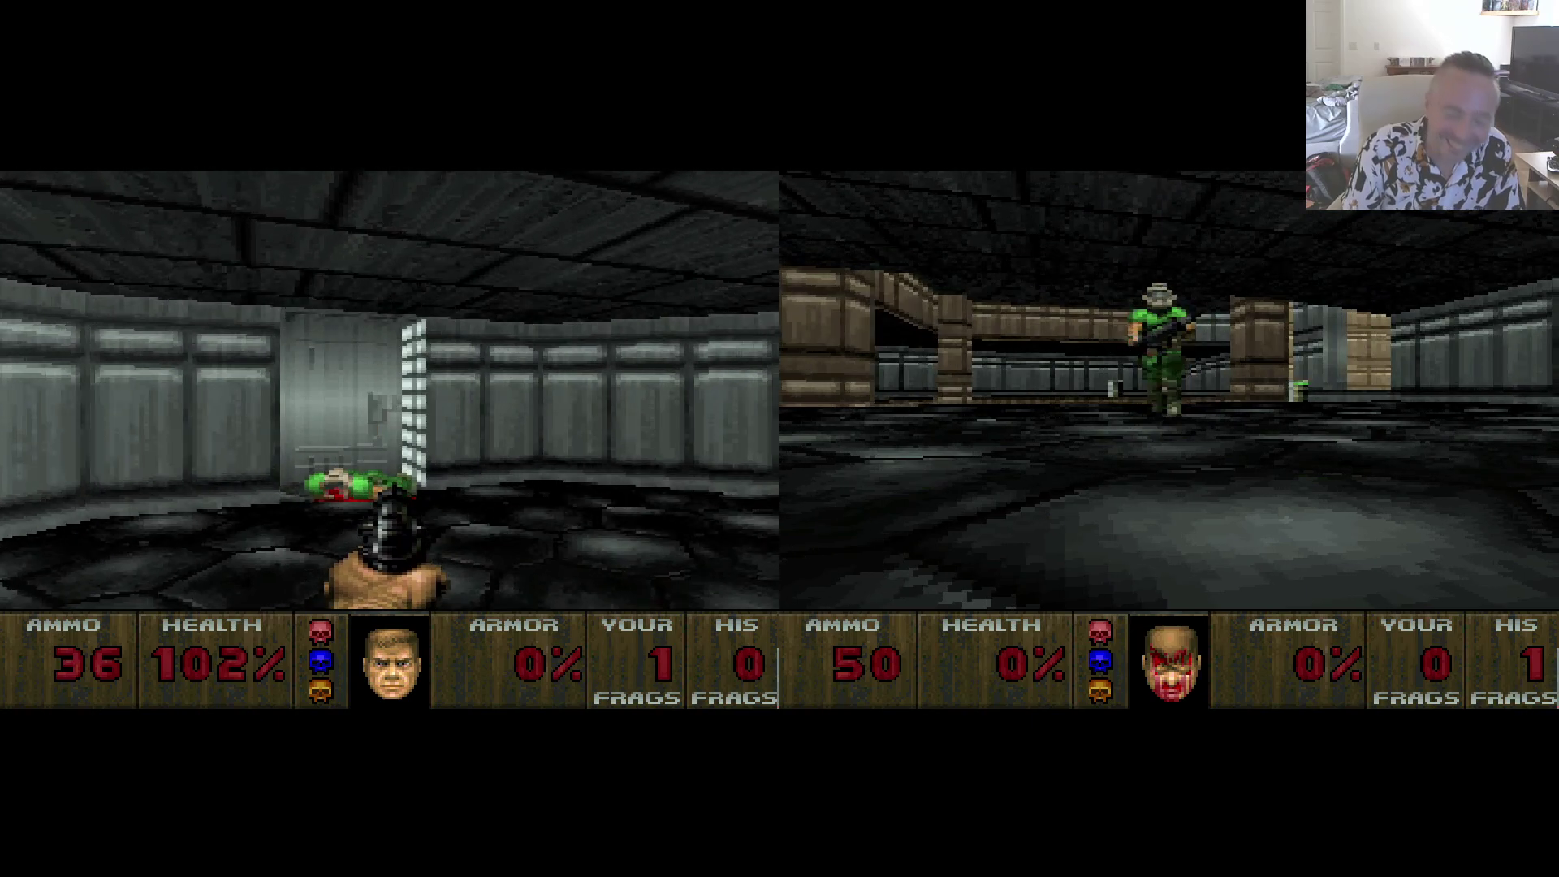
pyautogui.press('Down')
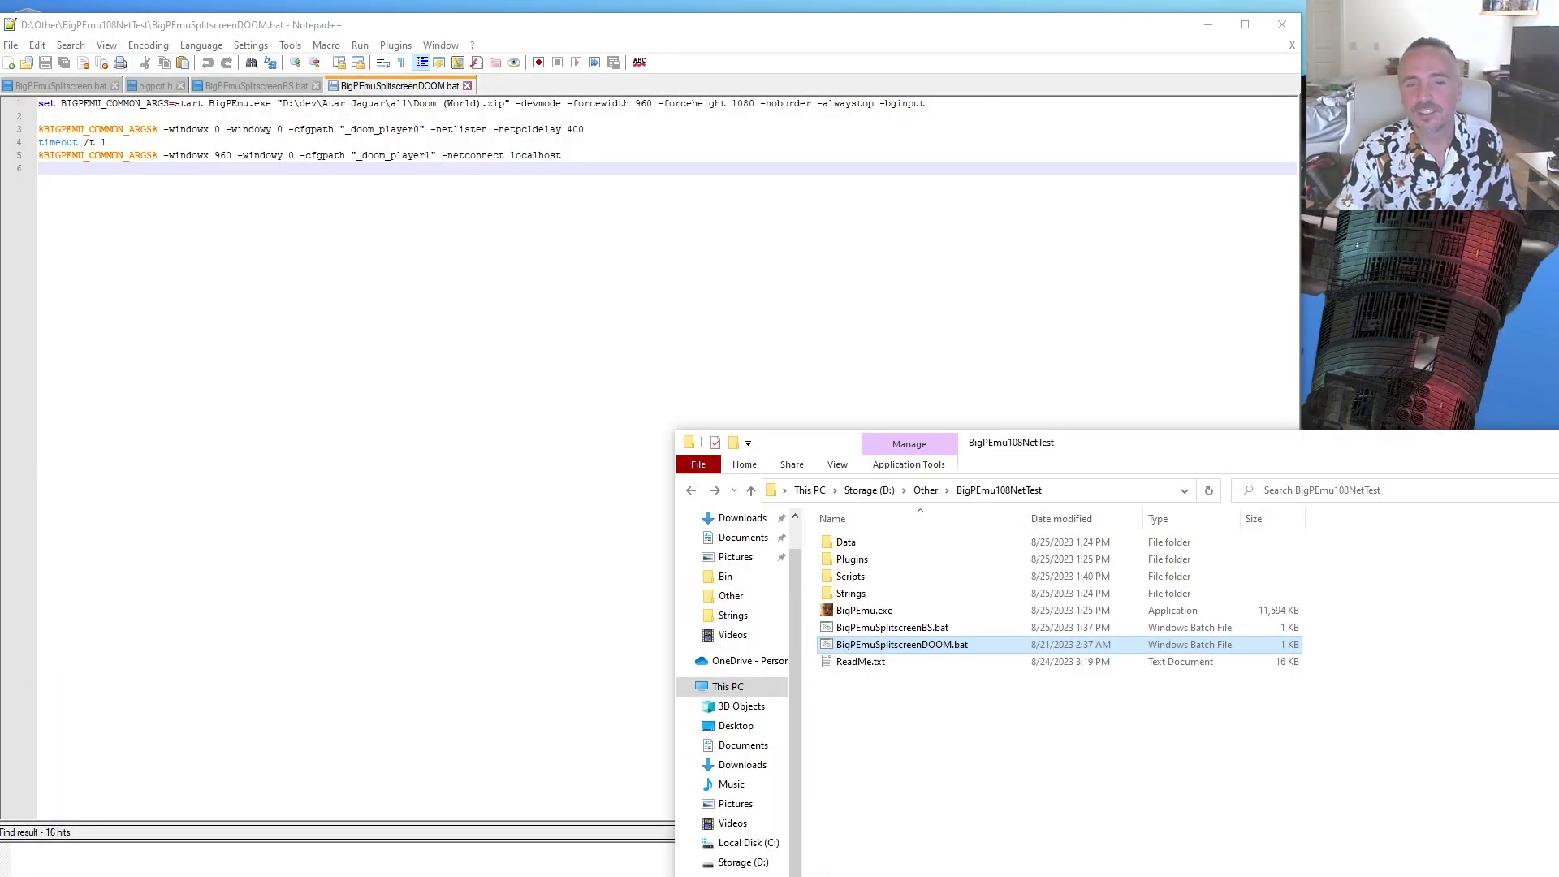
pyautogui.click(476, 327)
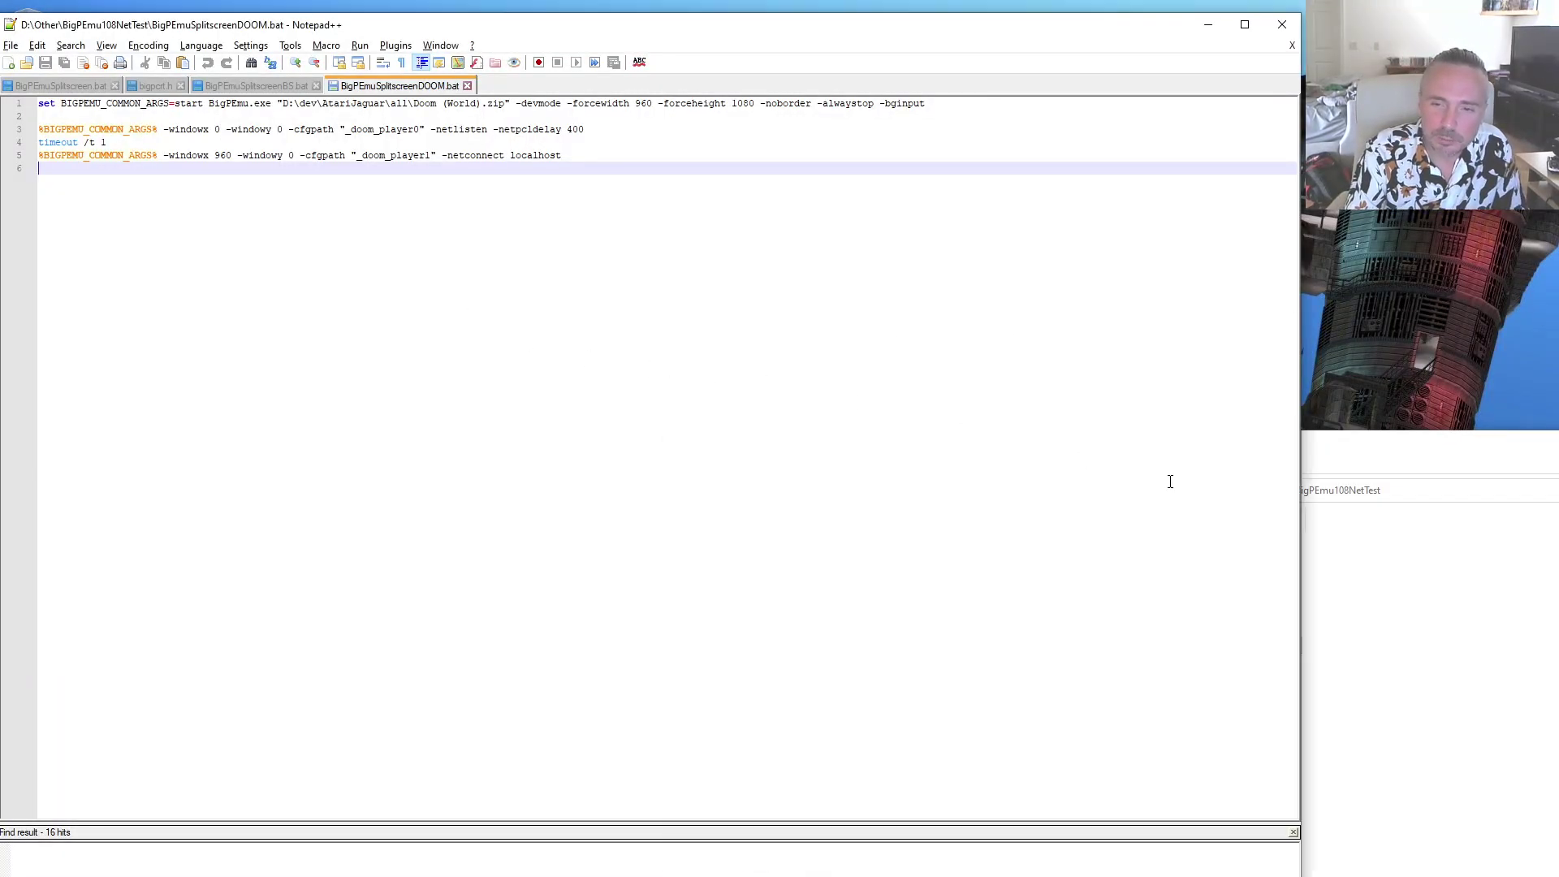
pyautogui.click(1353, 448)
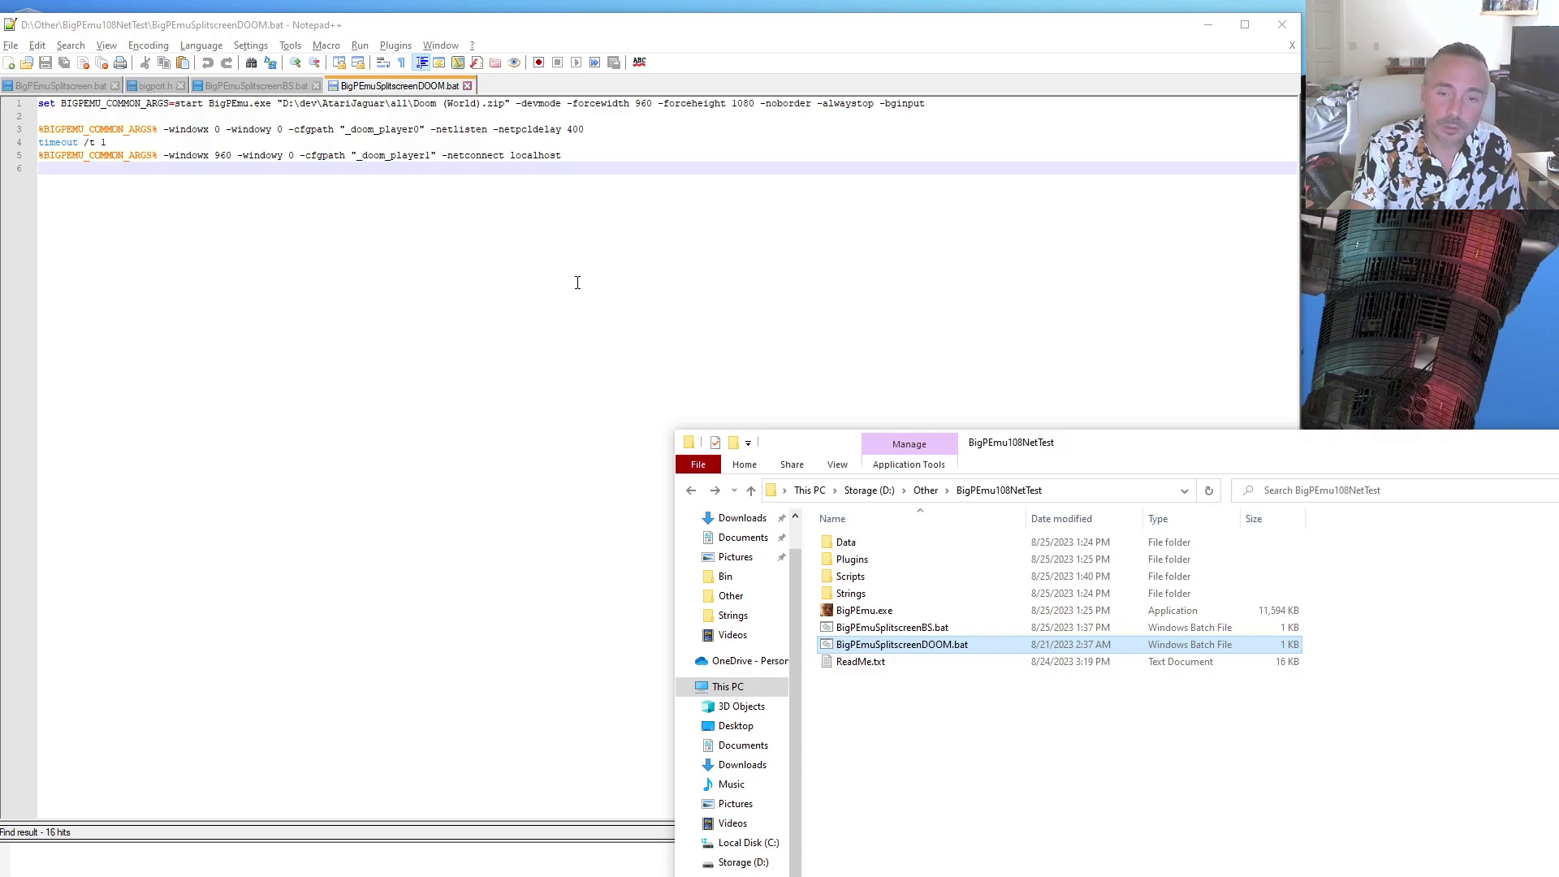
pyautogui.click(577, 282)
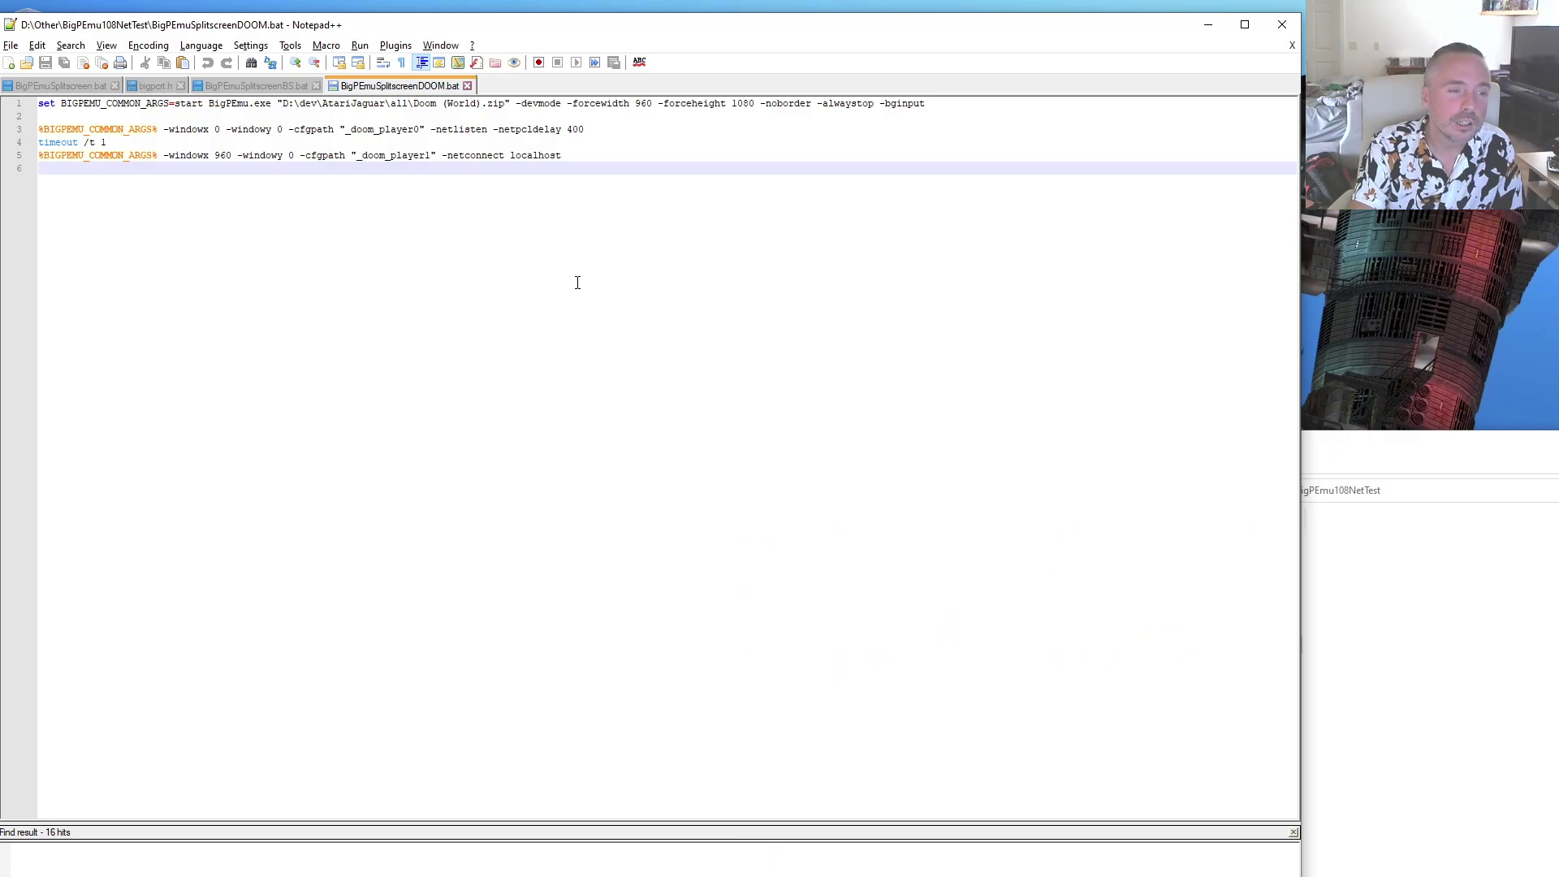